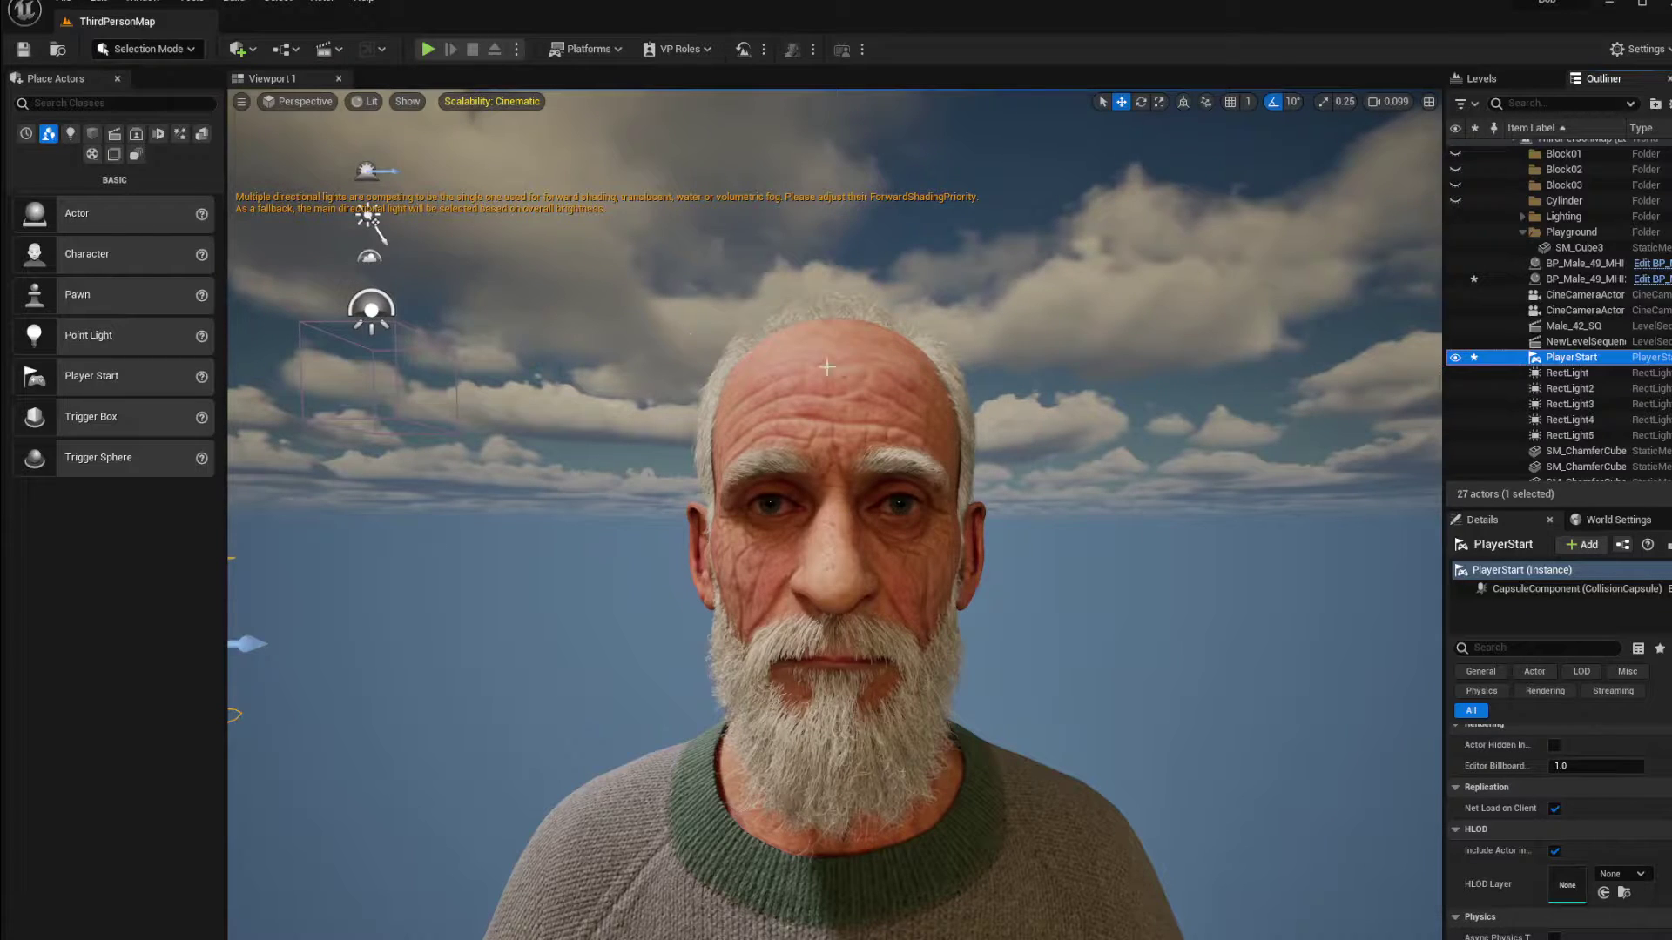
Step: Open the Mocap folder under MetaHumans/Common/Common in the content browser to look at its assets
drag(1671, 666, 981, 353)
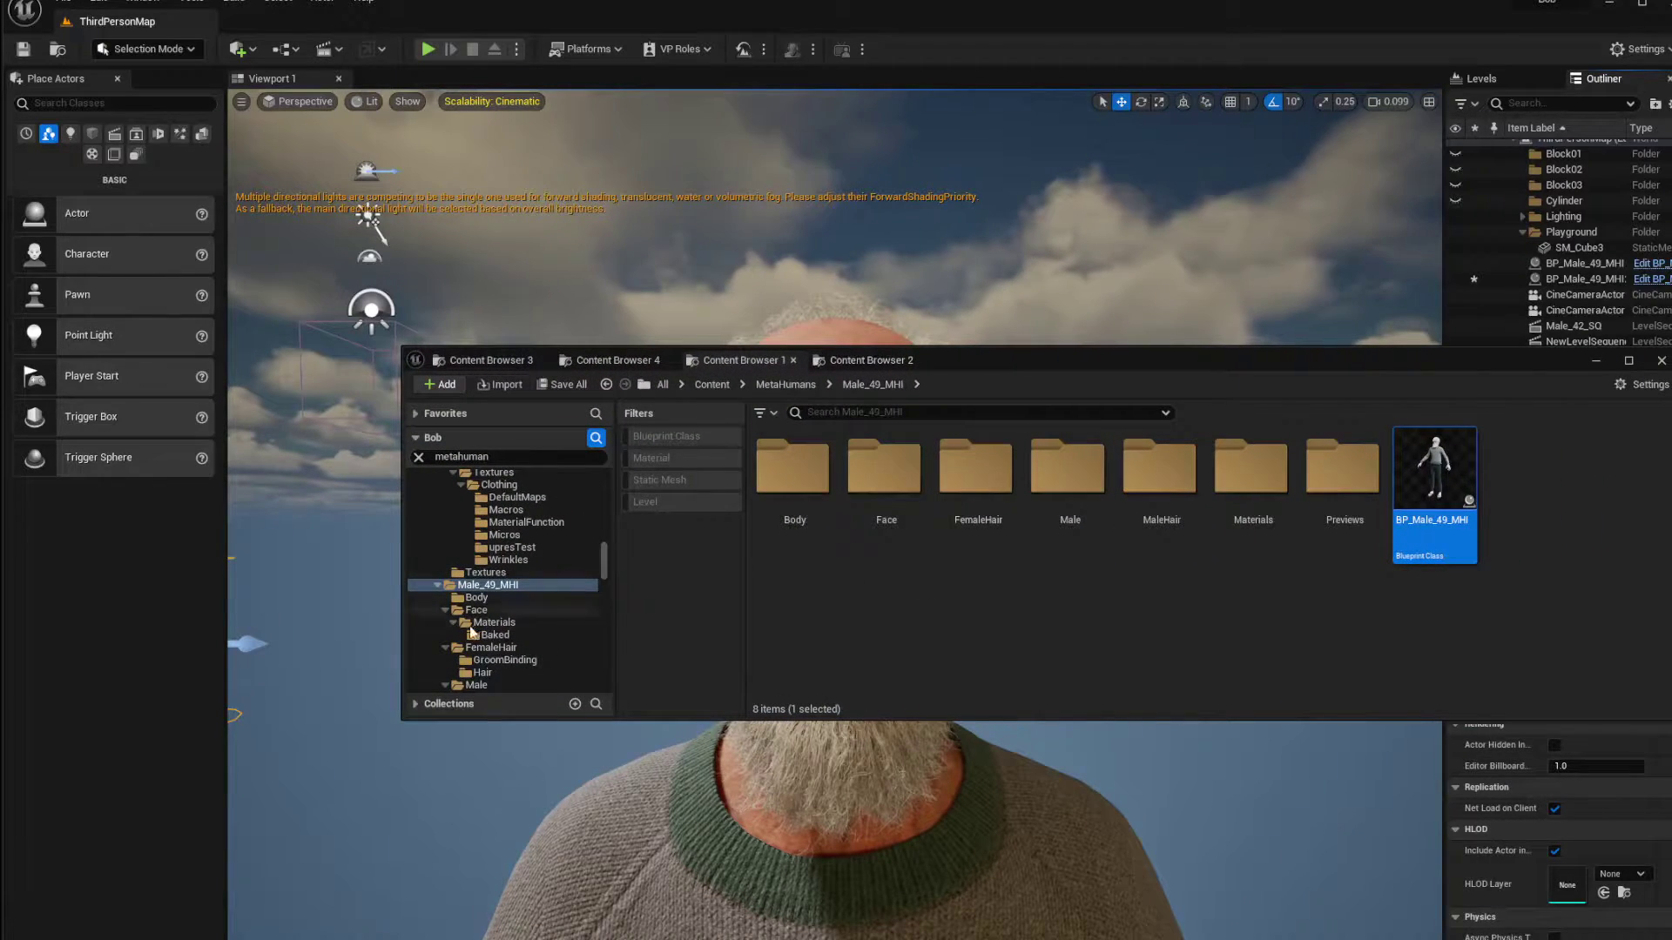
click(775, 386)
click(792, 474)
double_click(792, 475)
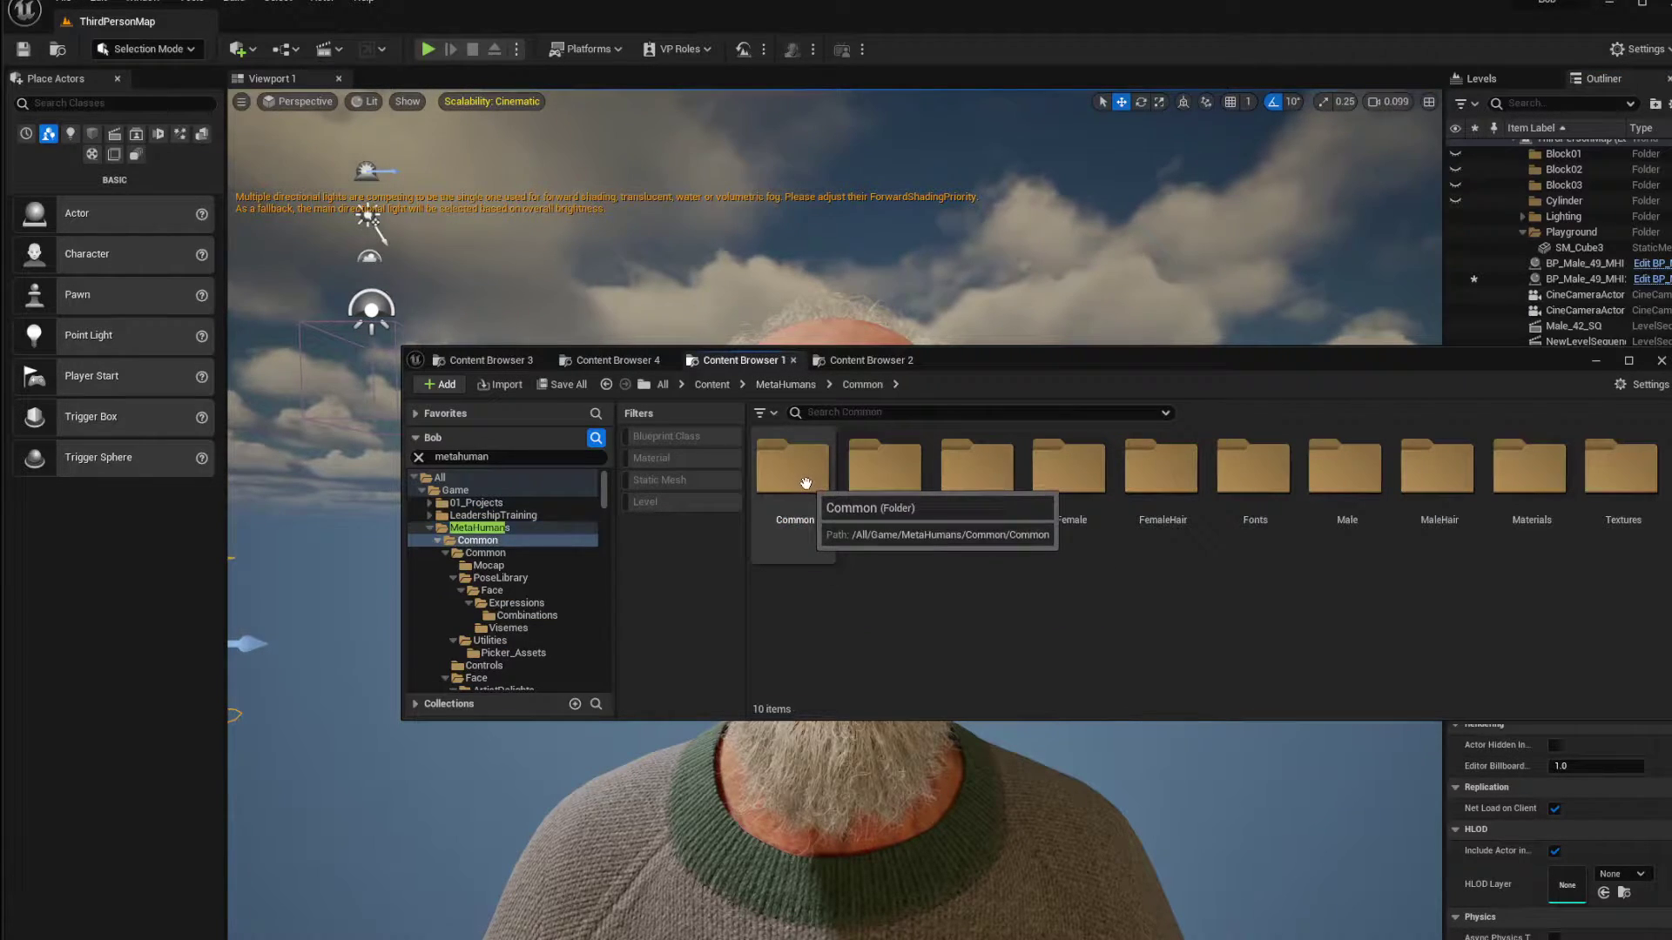
click(805, 483)
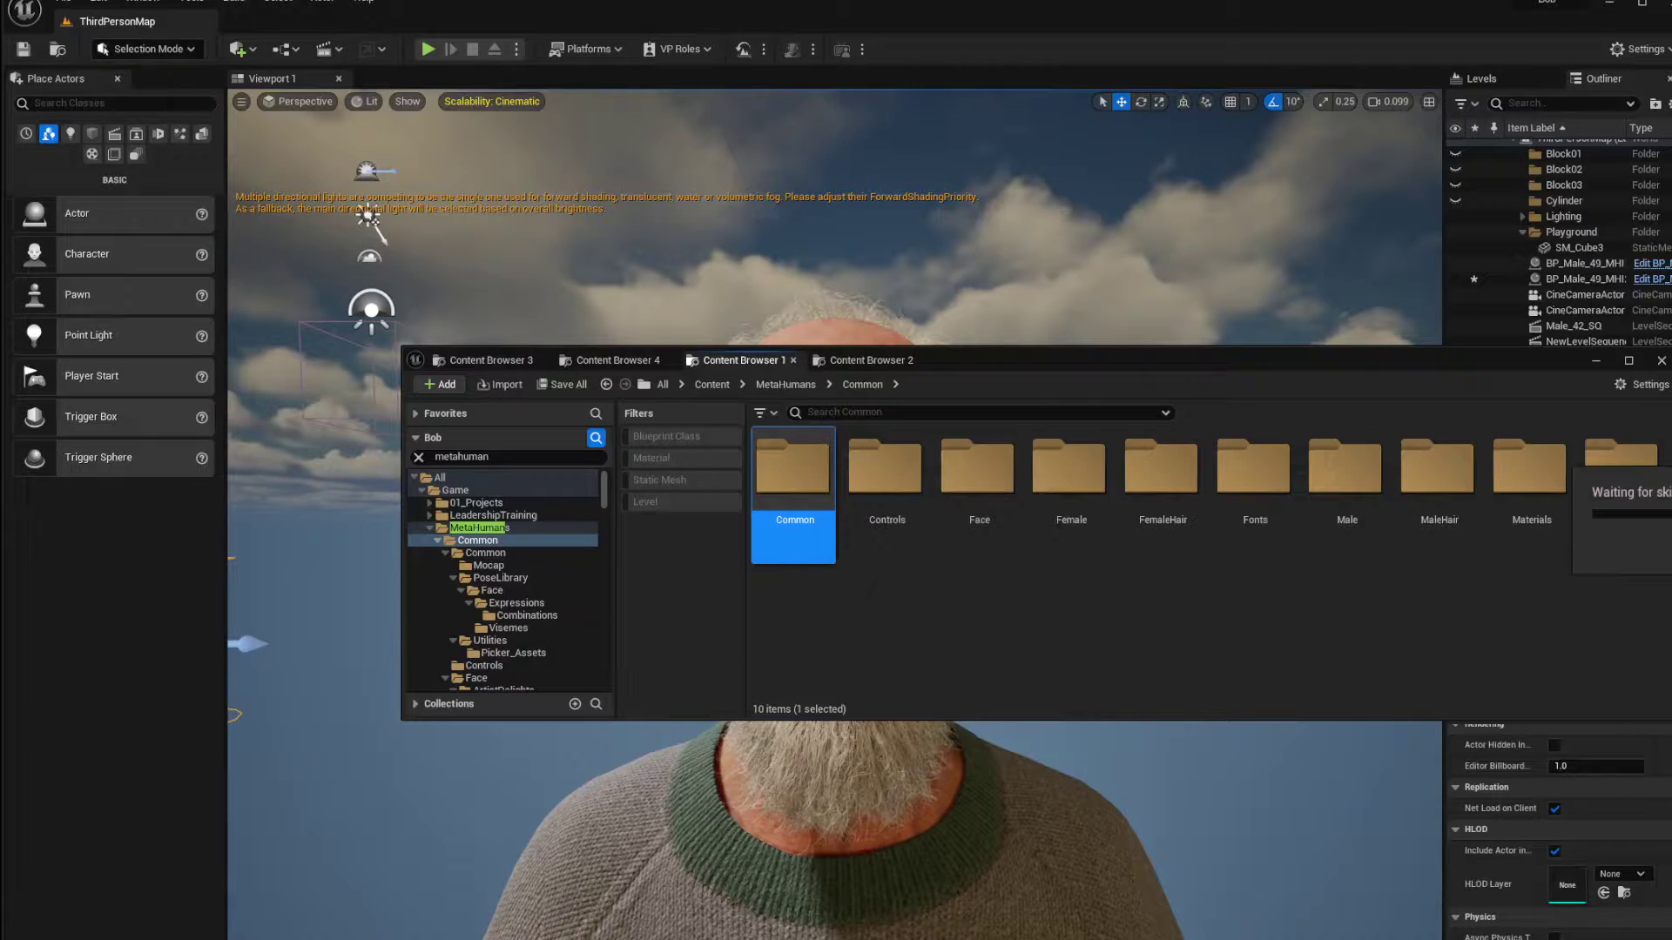
double_click(792, 475)
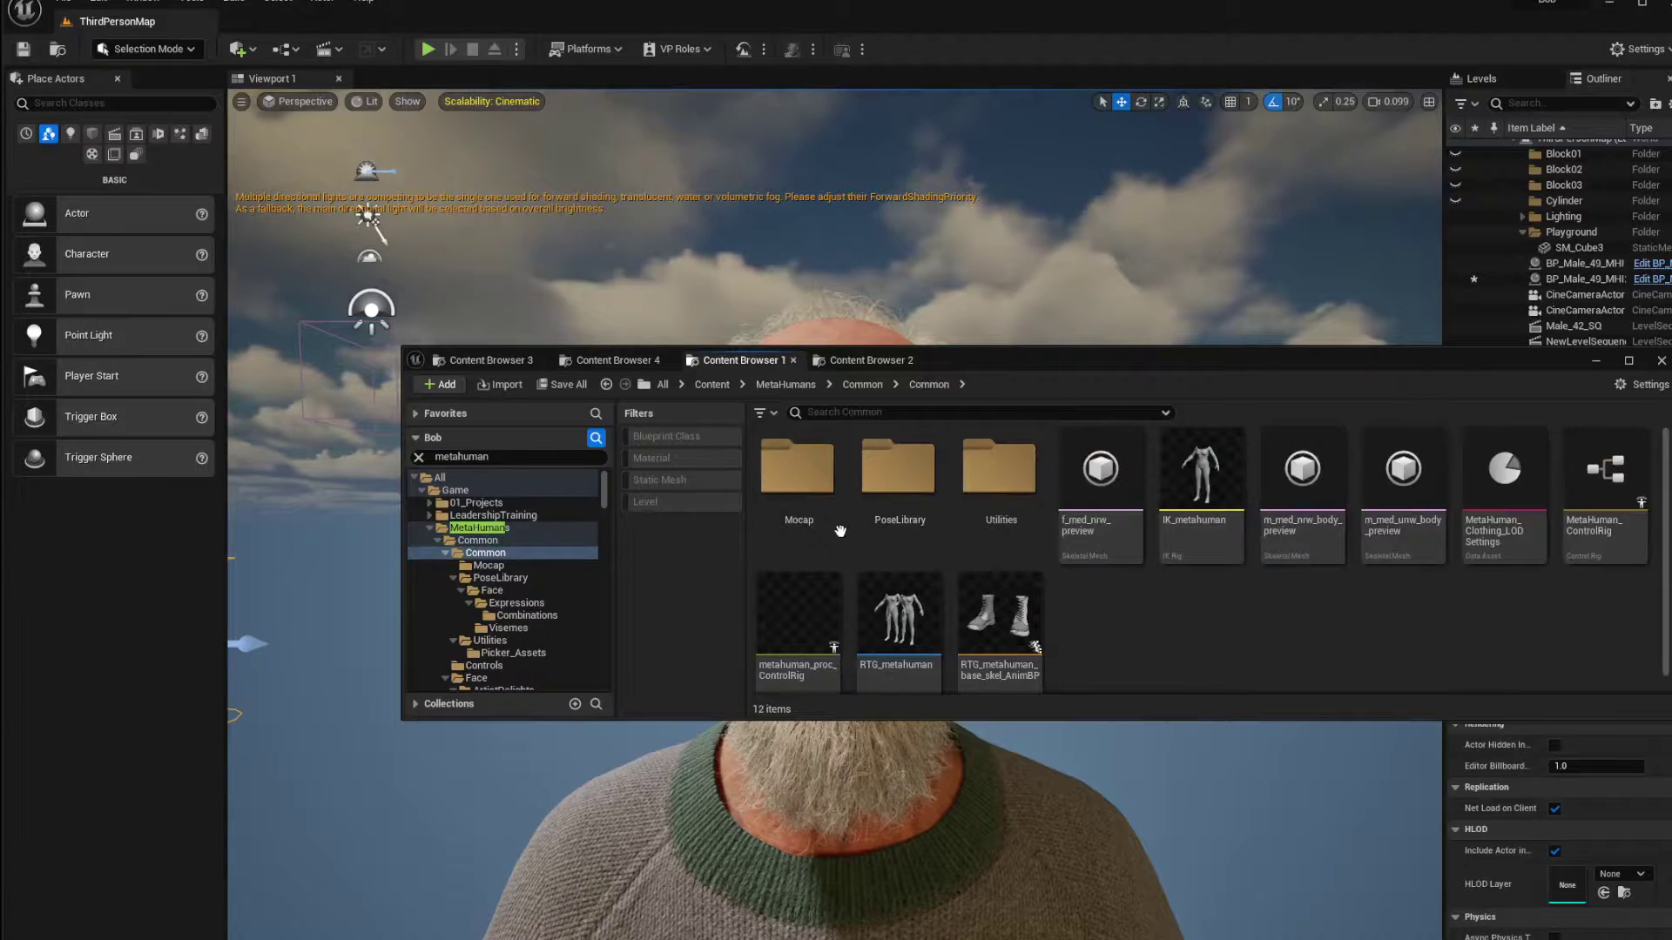
click(797, 483)
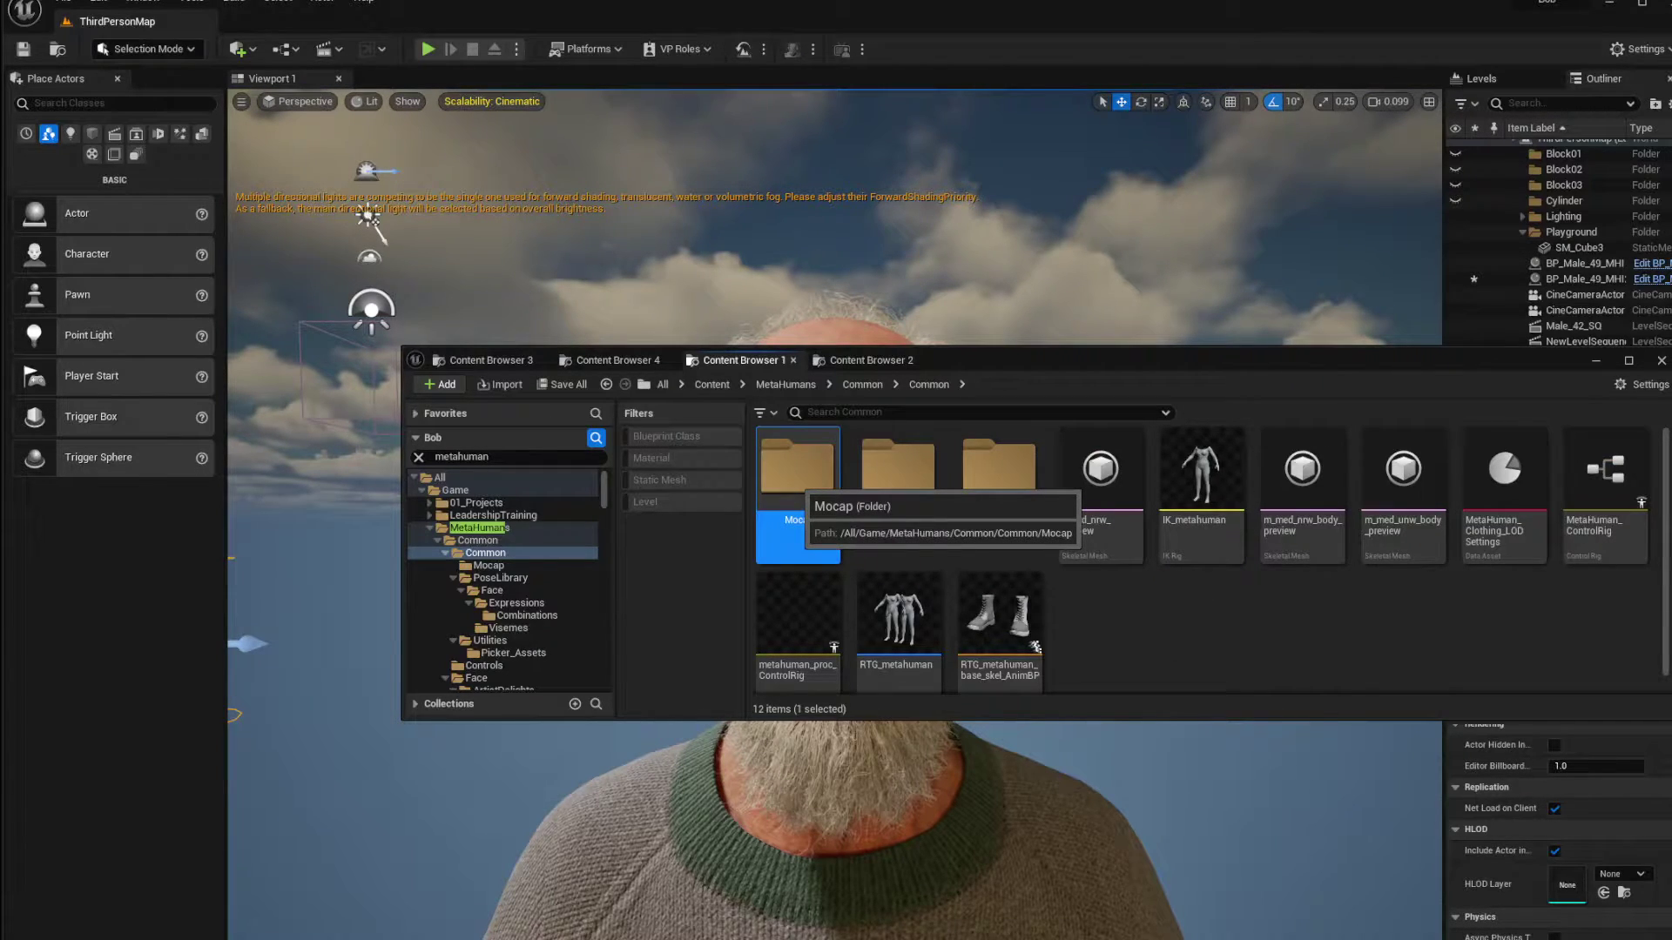
double_click(796, 483)
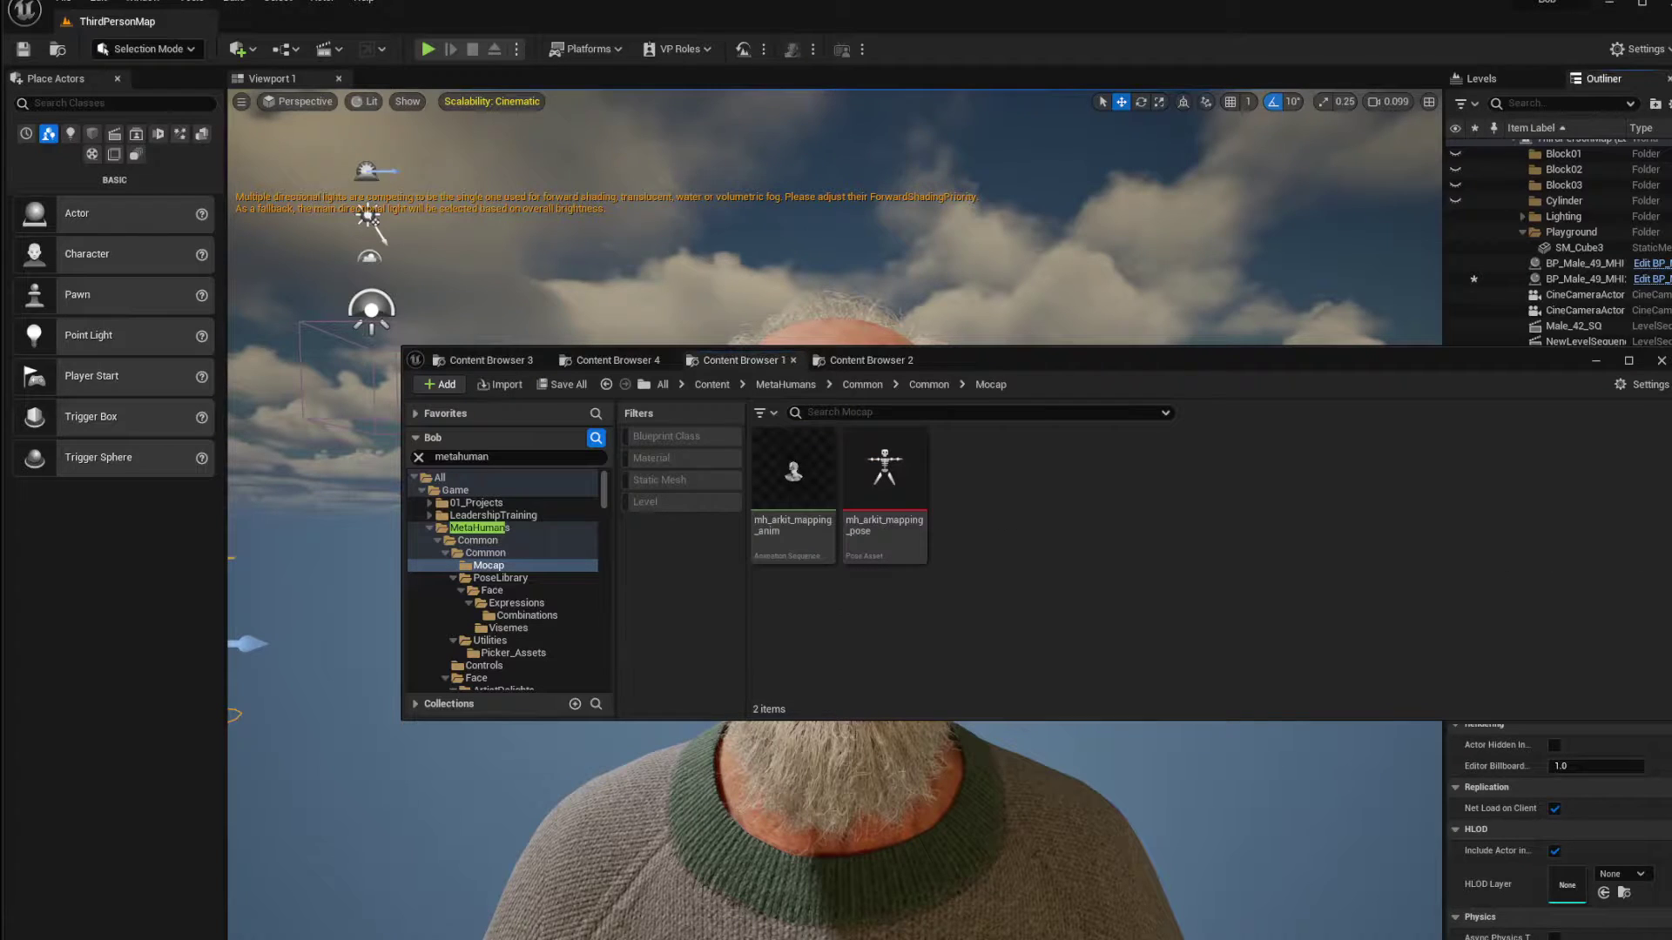
Step: Look through the Visemes and Expressions pose folders in the MetaHuman PoseLibrary's Face folder, and put the content browser away
click(934, 387)
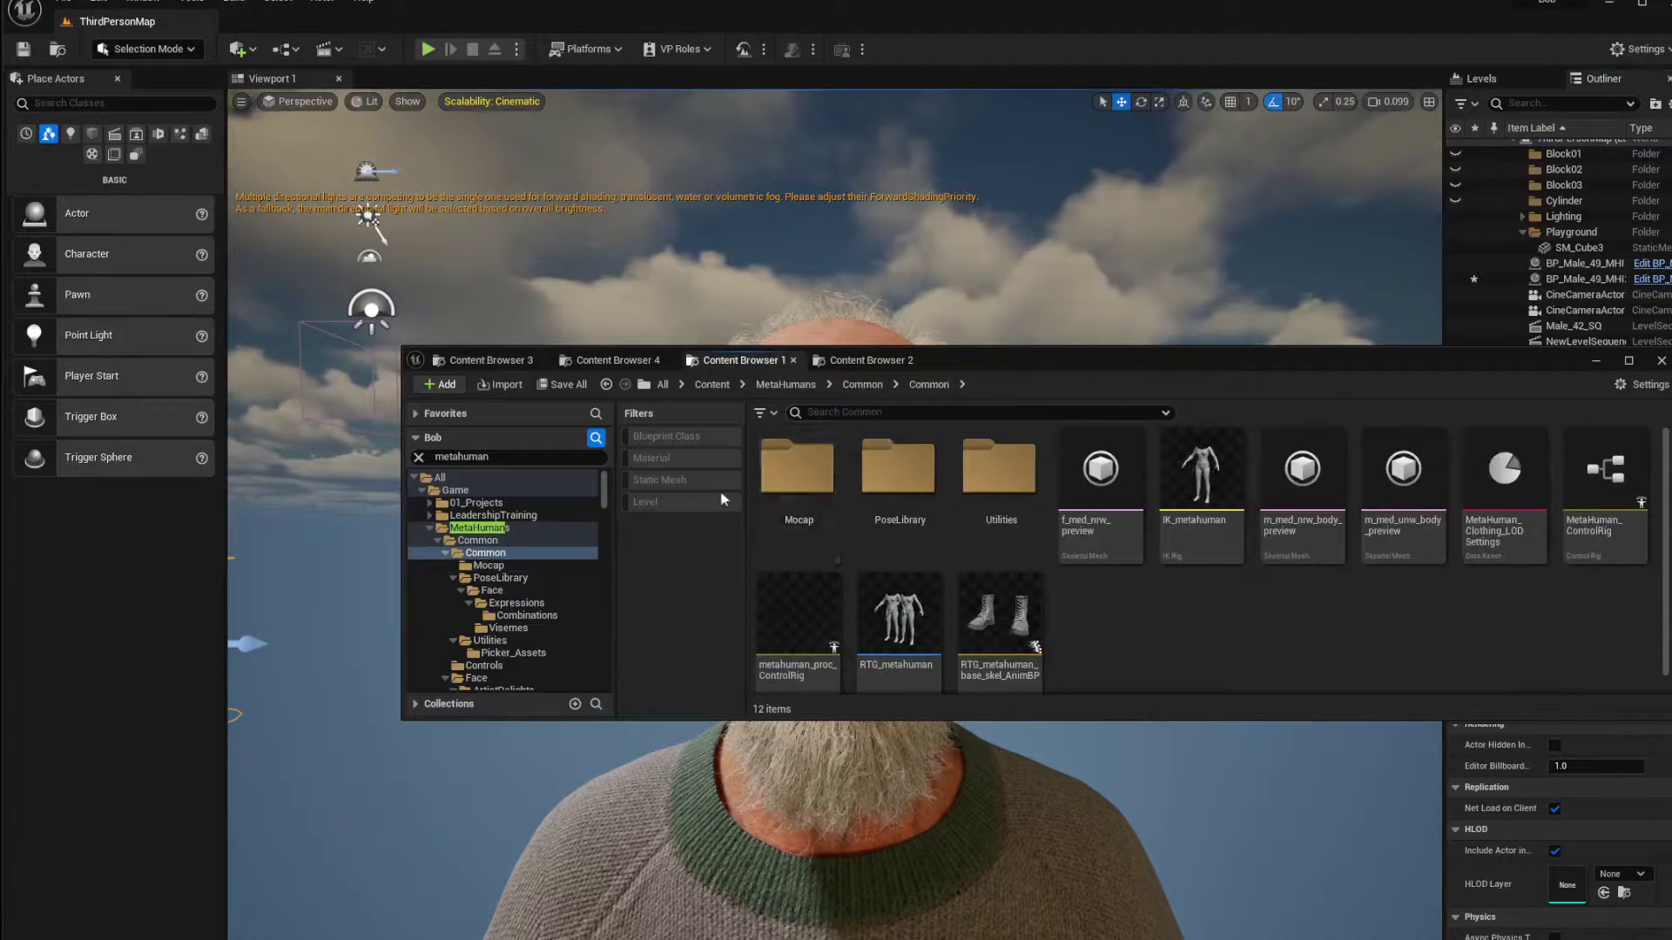
double_click(898, 475)
double_click(801, 462)
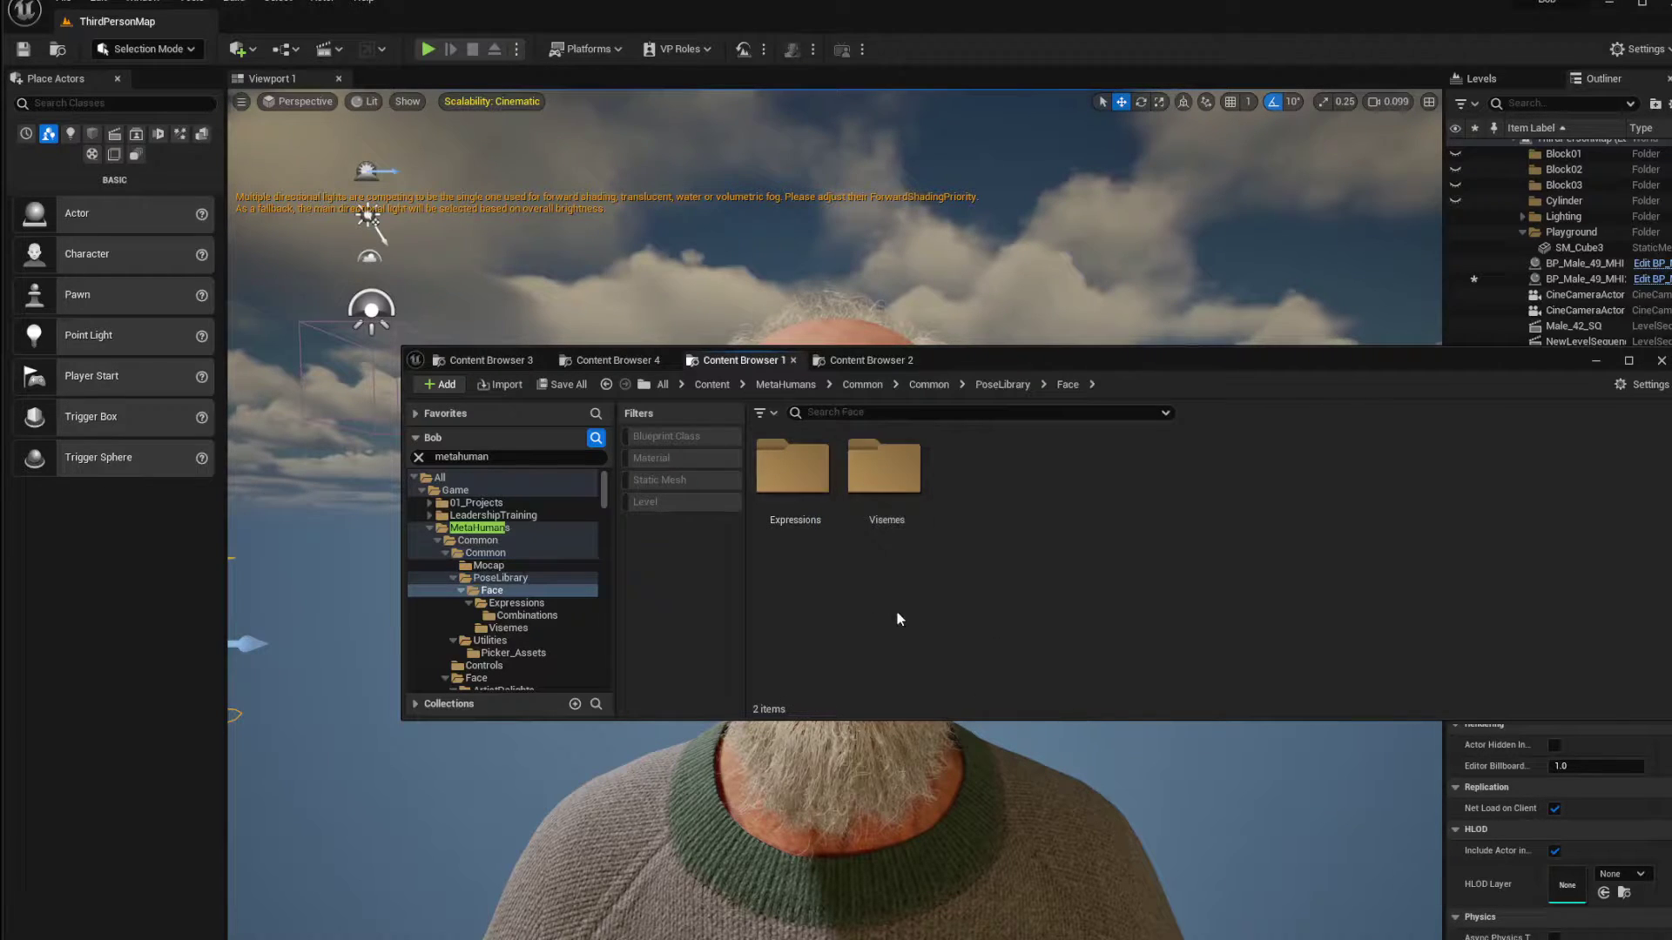
click(922, 528)
double_click(922, 528)
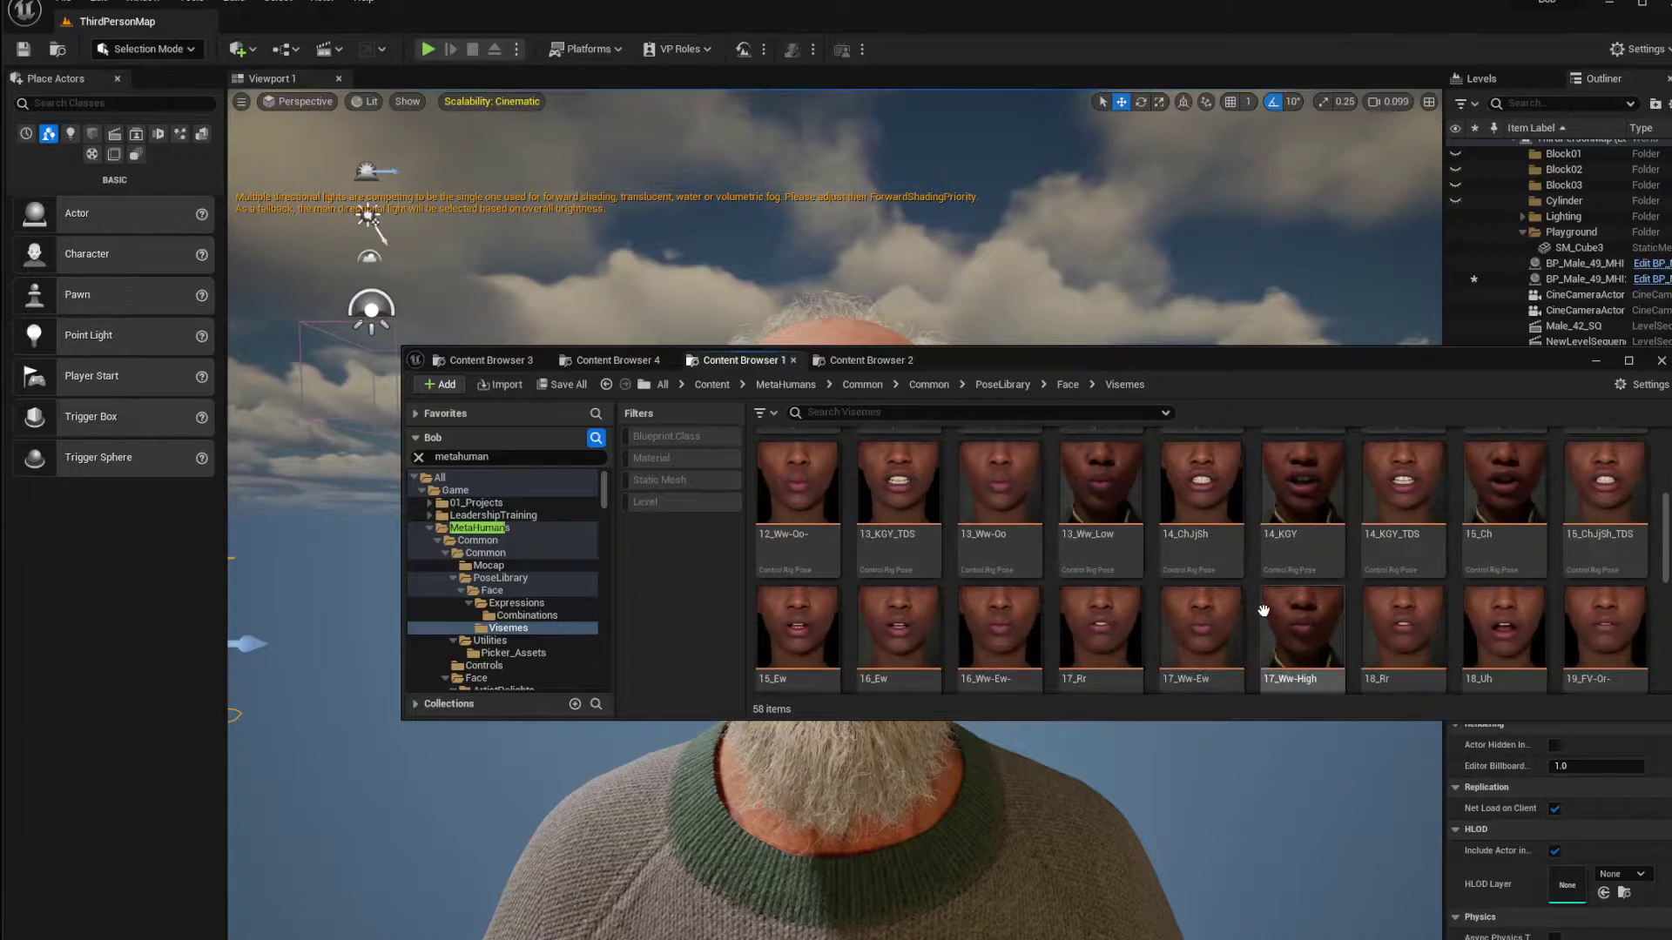
click(1069, 385)
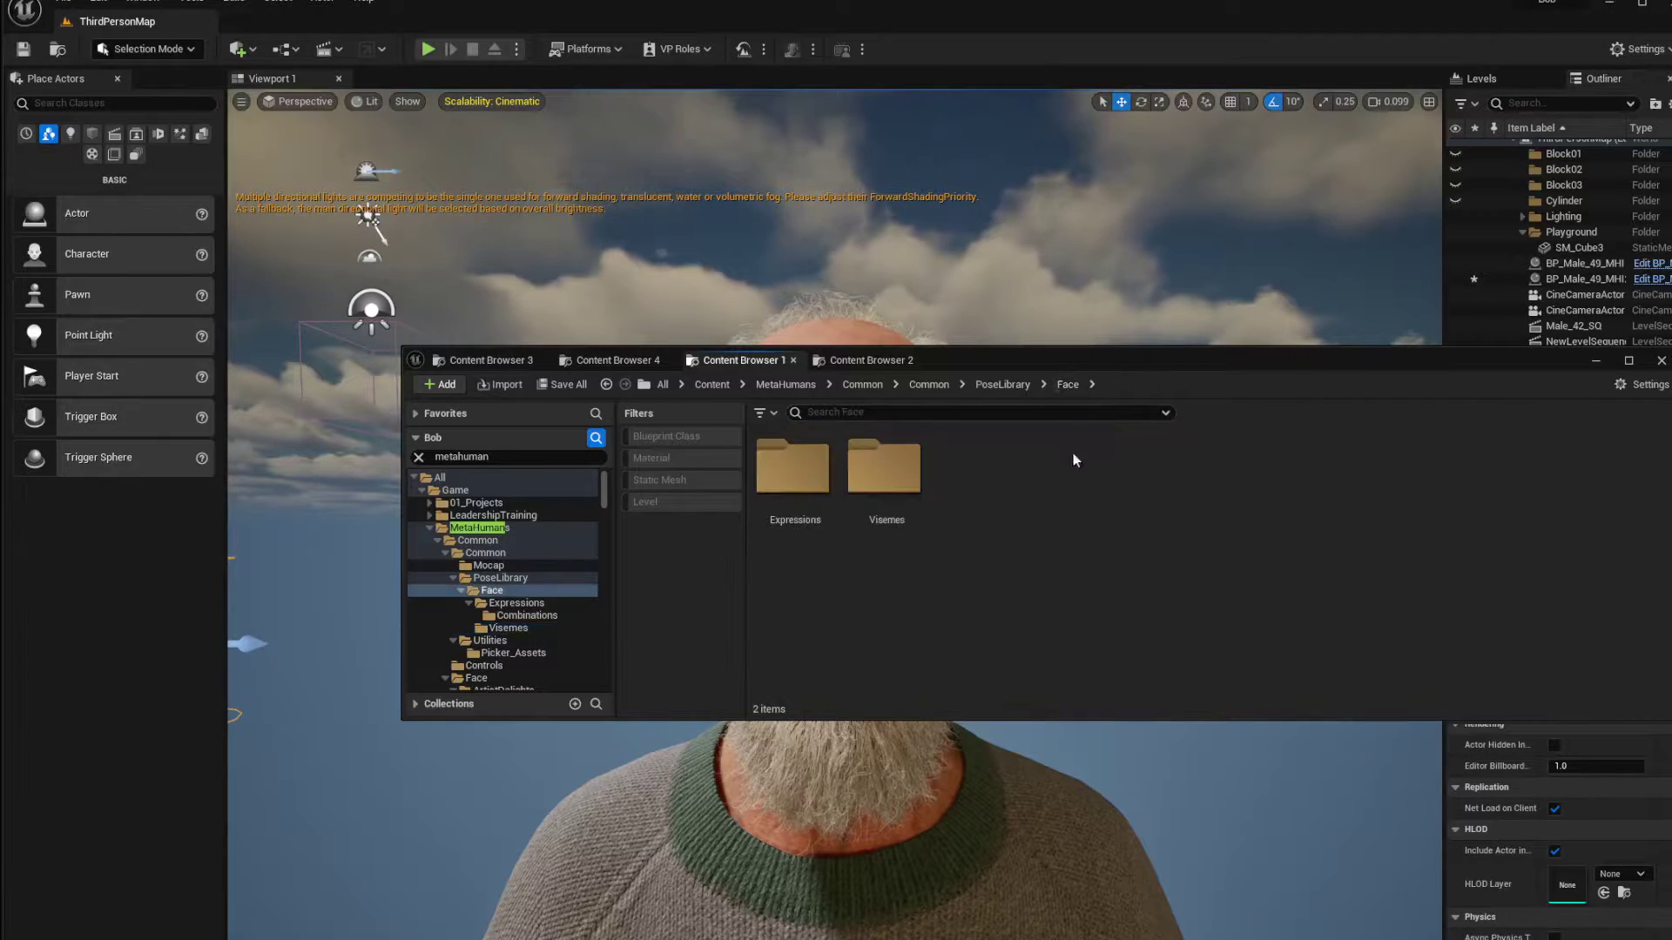
click(792, 471)
key(Return)
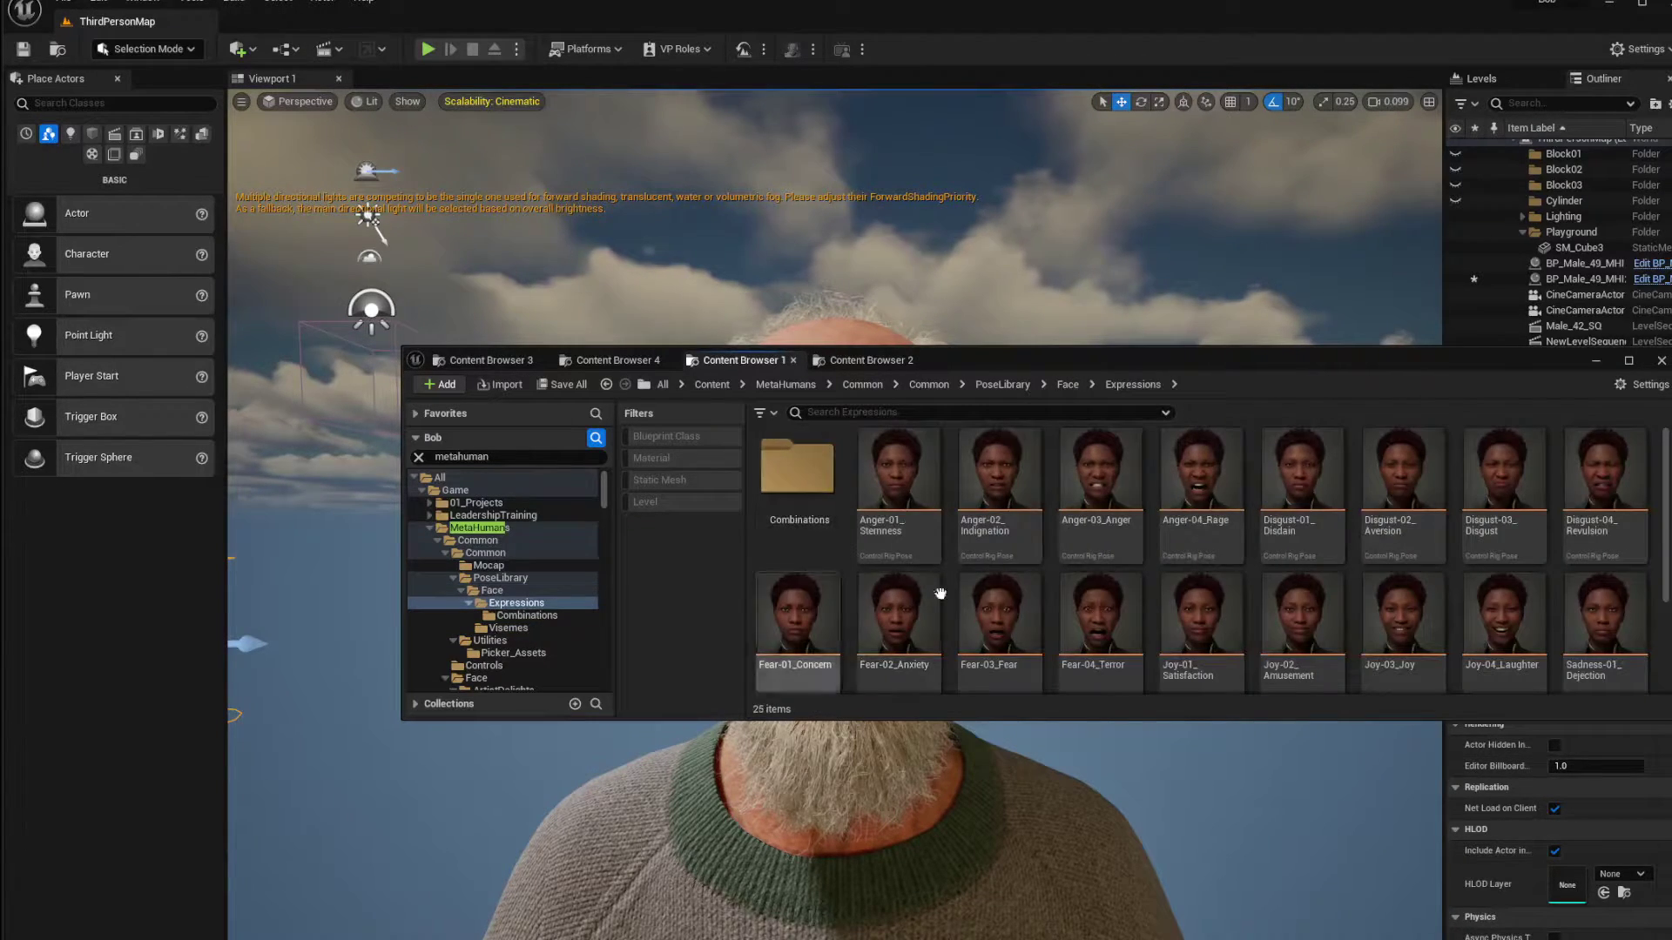
click(1067, 386)
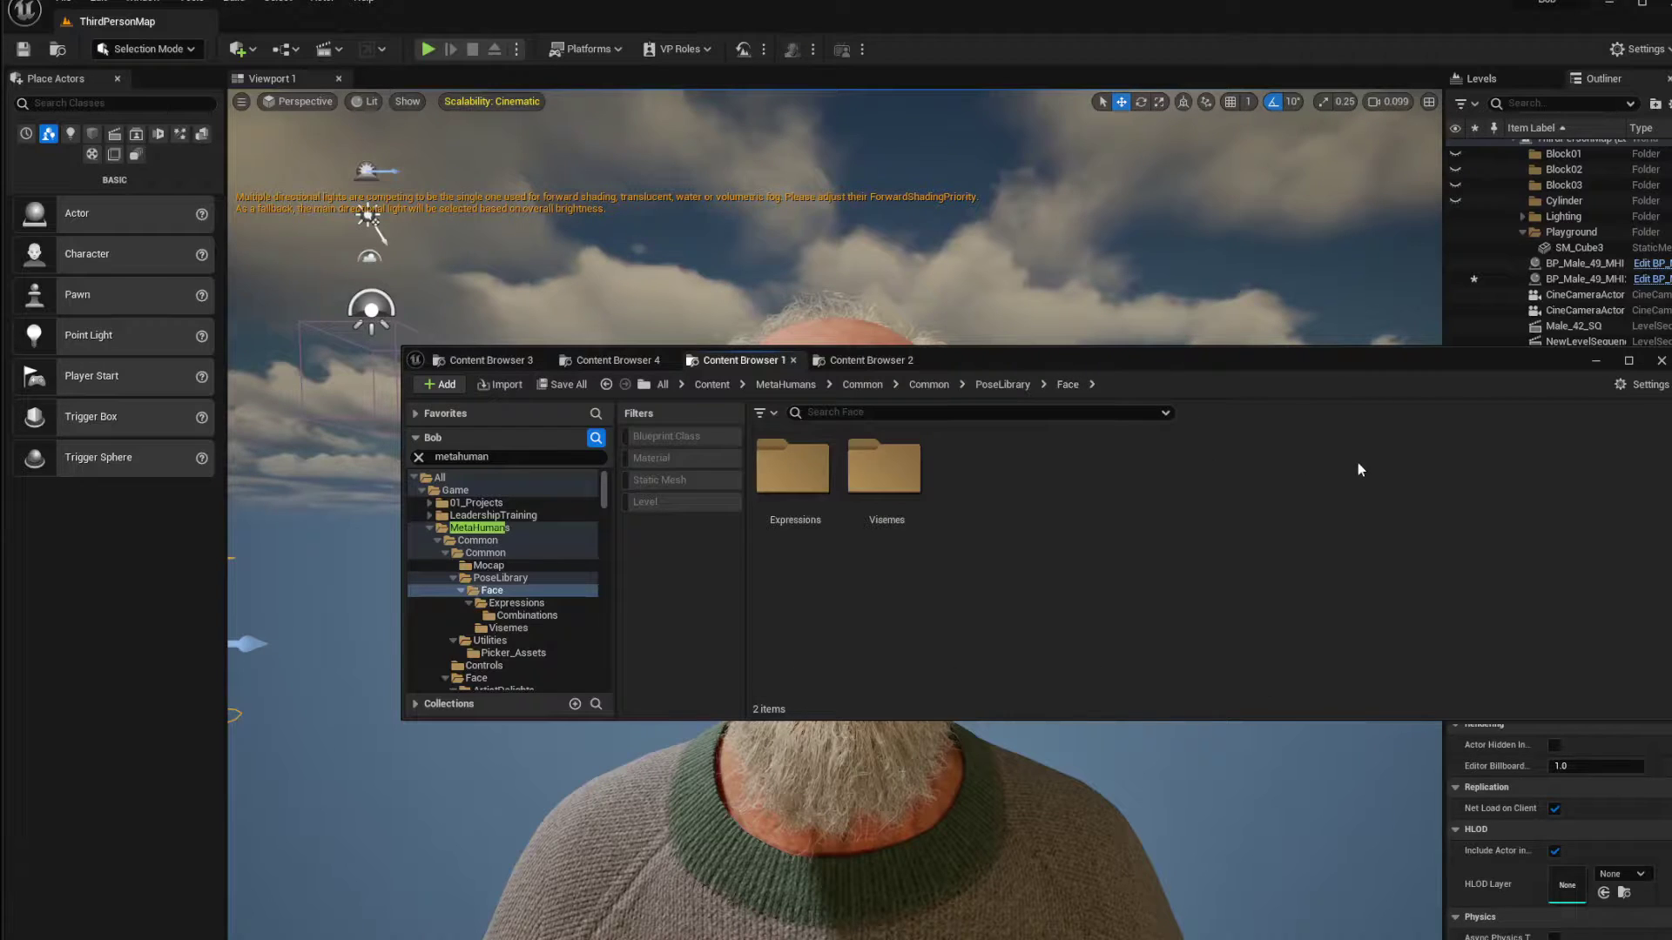
click(1596, 361)
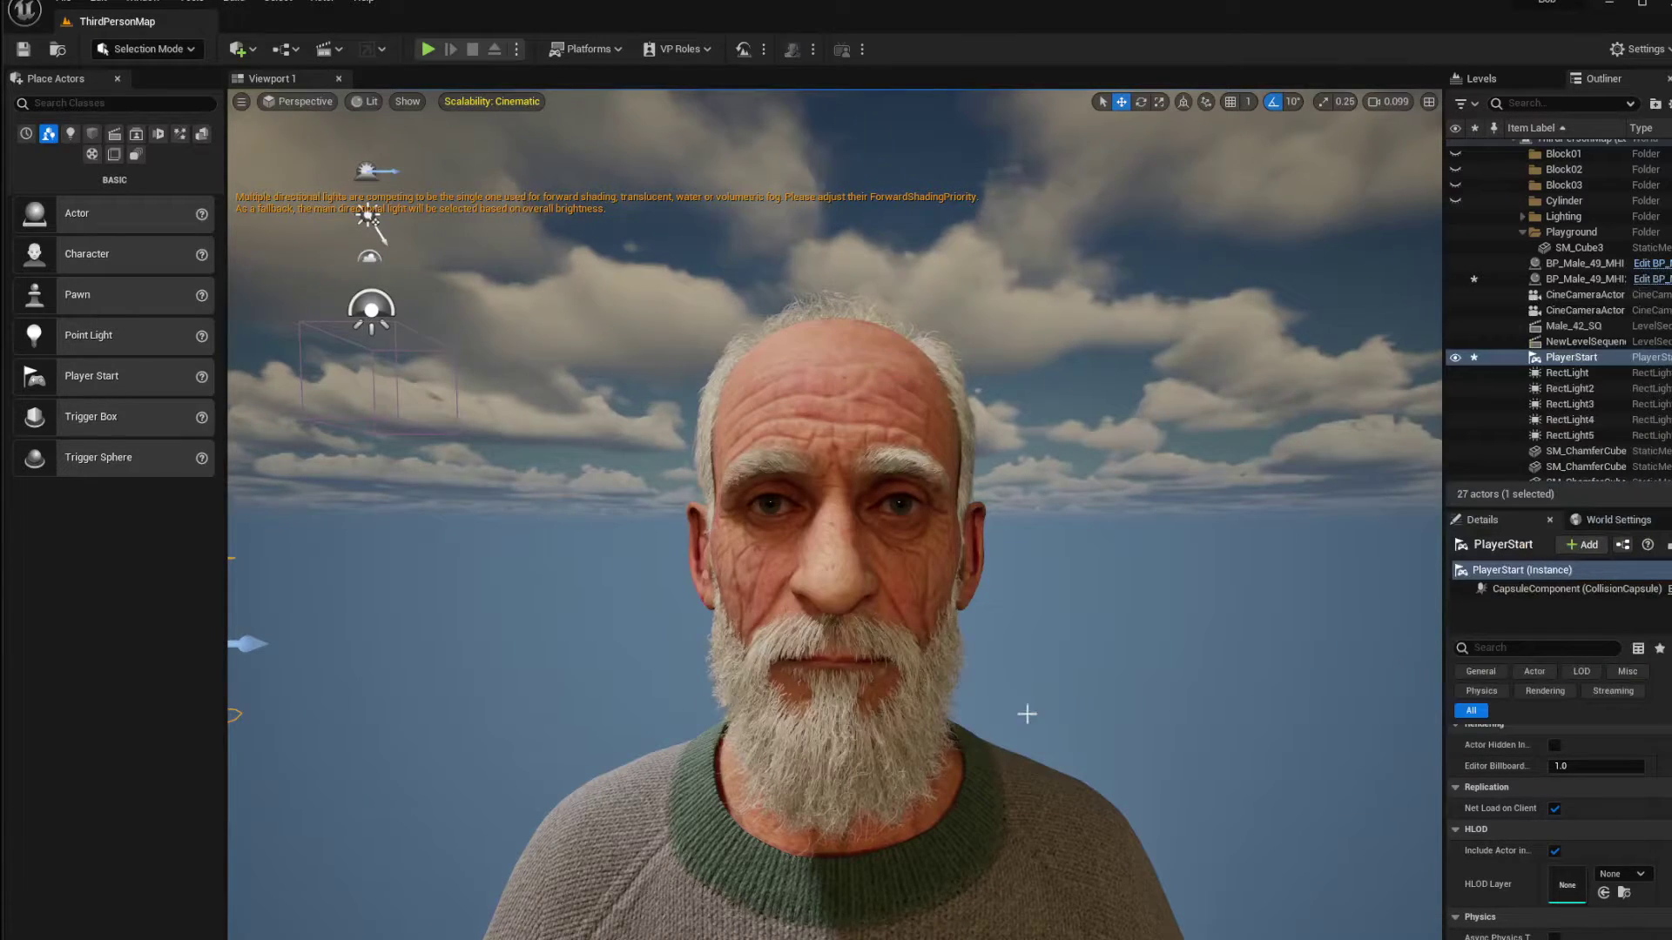
Step: Create a Level Sequence named "bob" in the 01_Projects content folder
right_drag(1194, 620, 1252, 708)
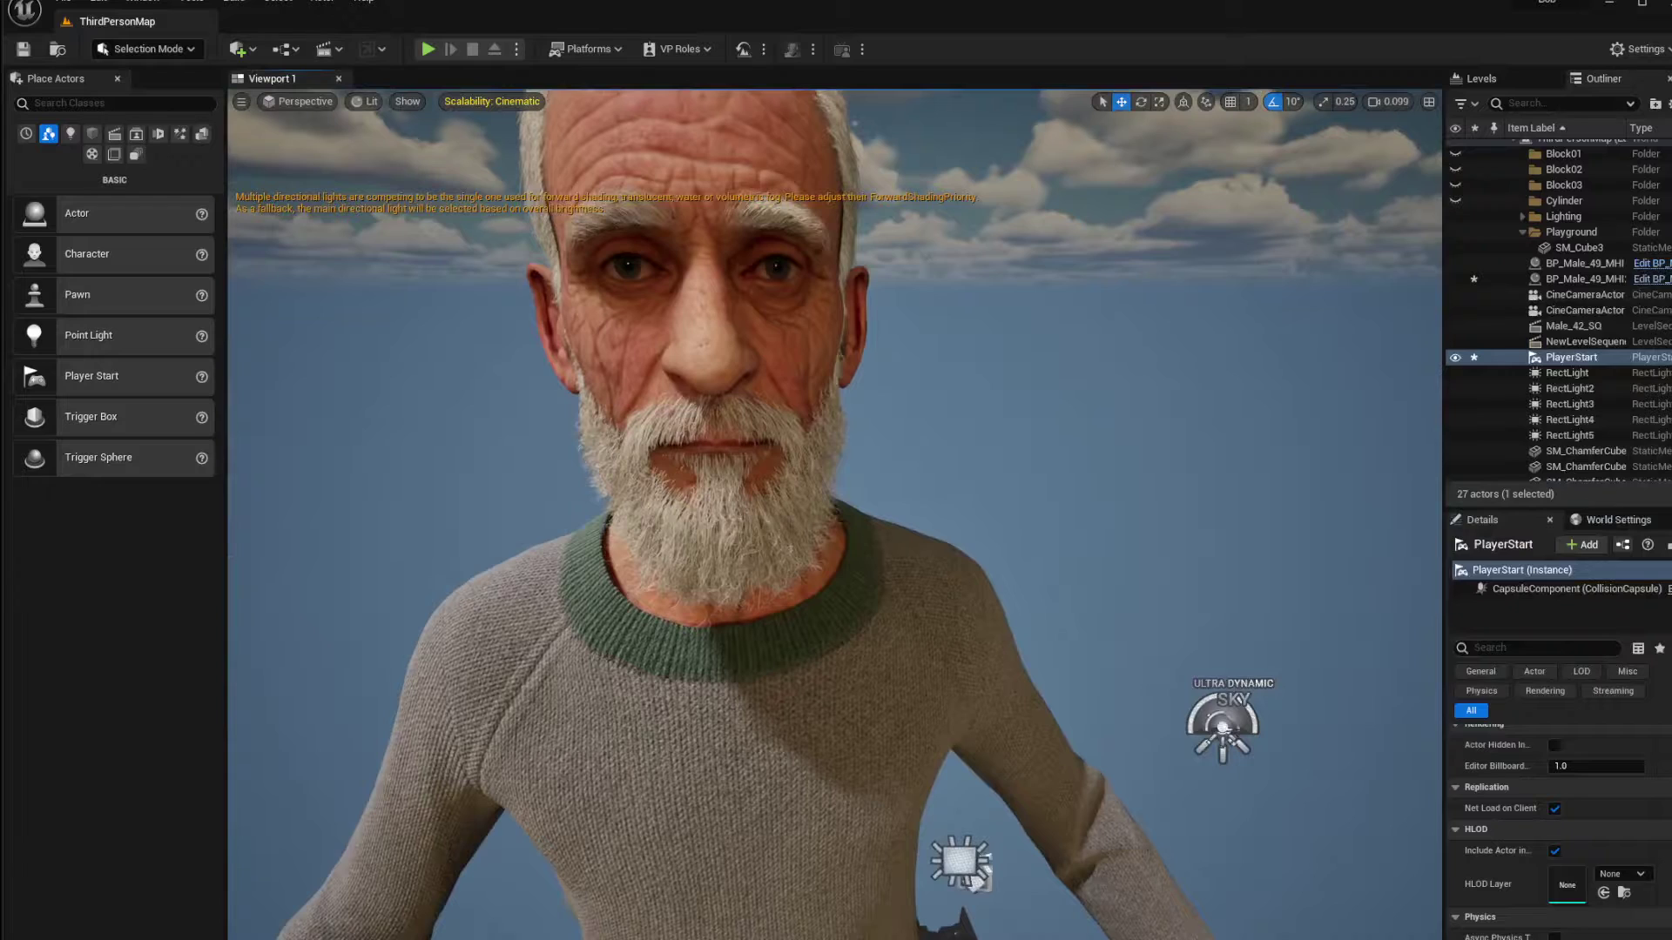
drag(1529, 310, 975, 300)
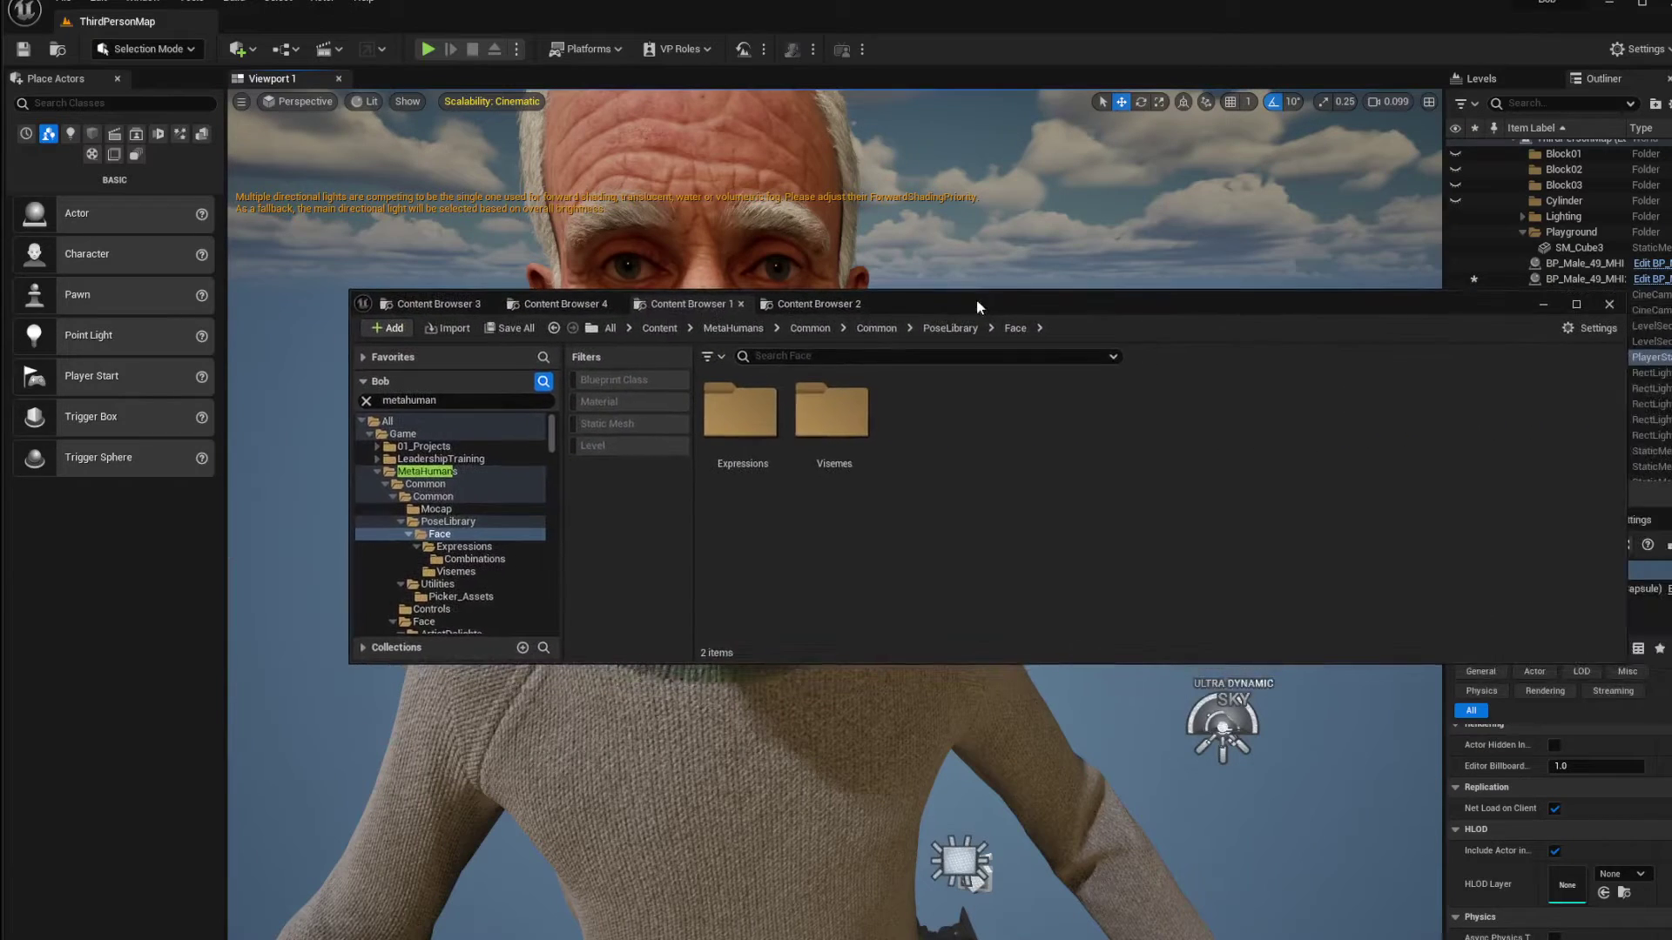
click(612, 306)
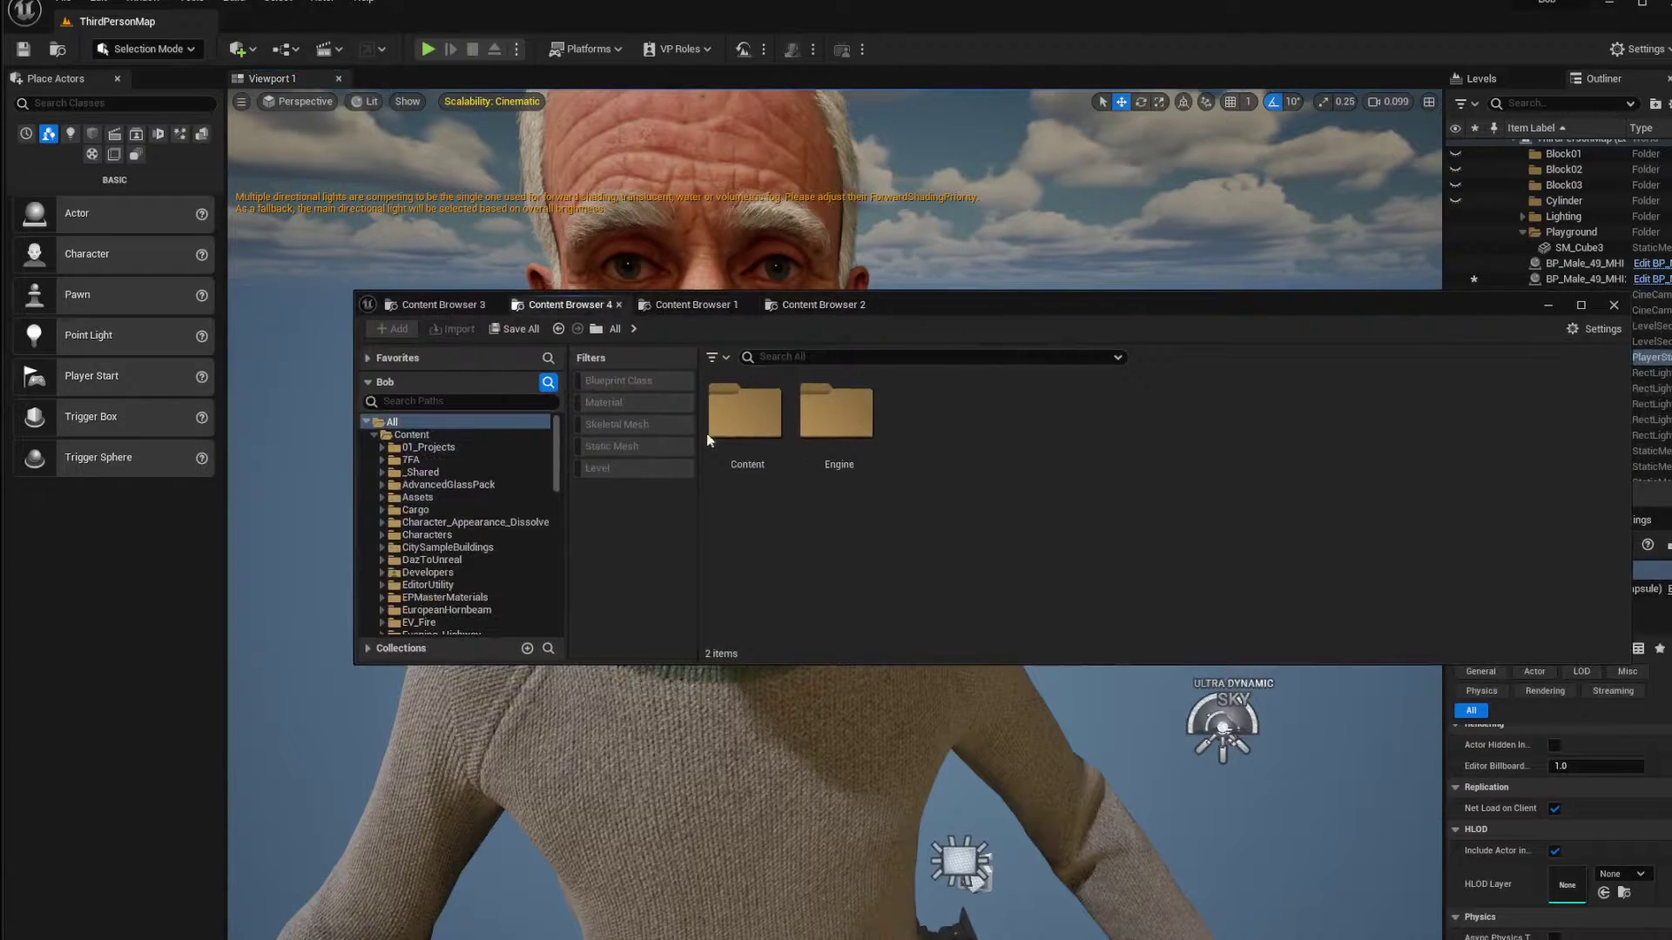
click(427, 448)
right_click(877, 564)
mouse_move(1001, 619)
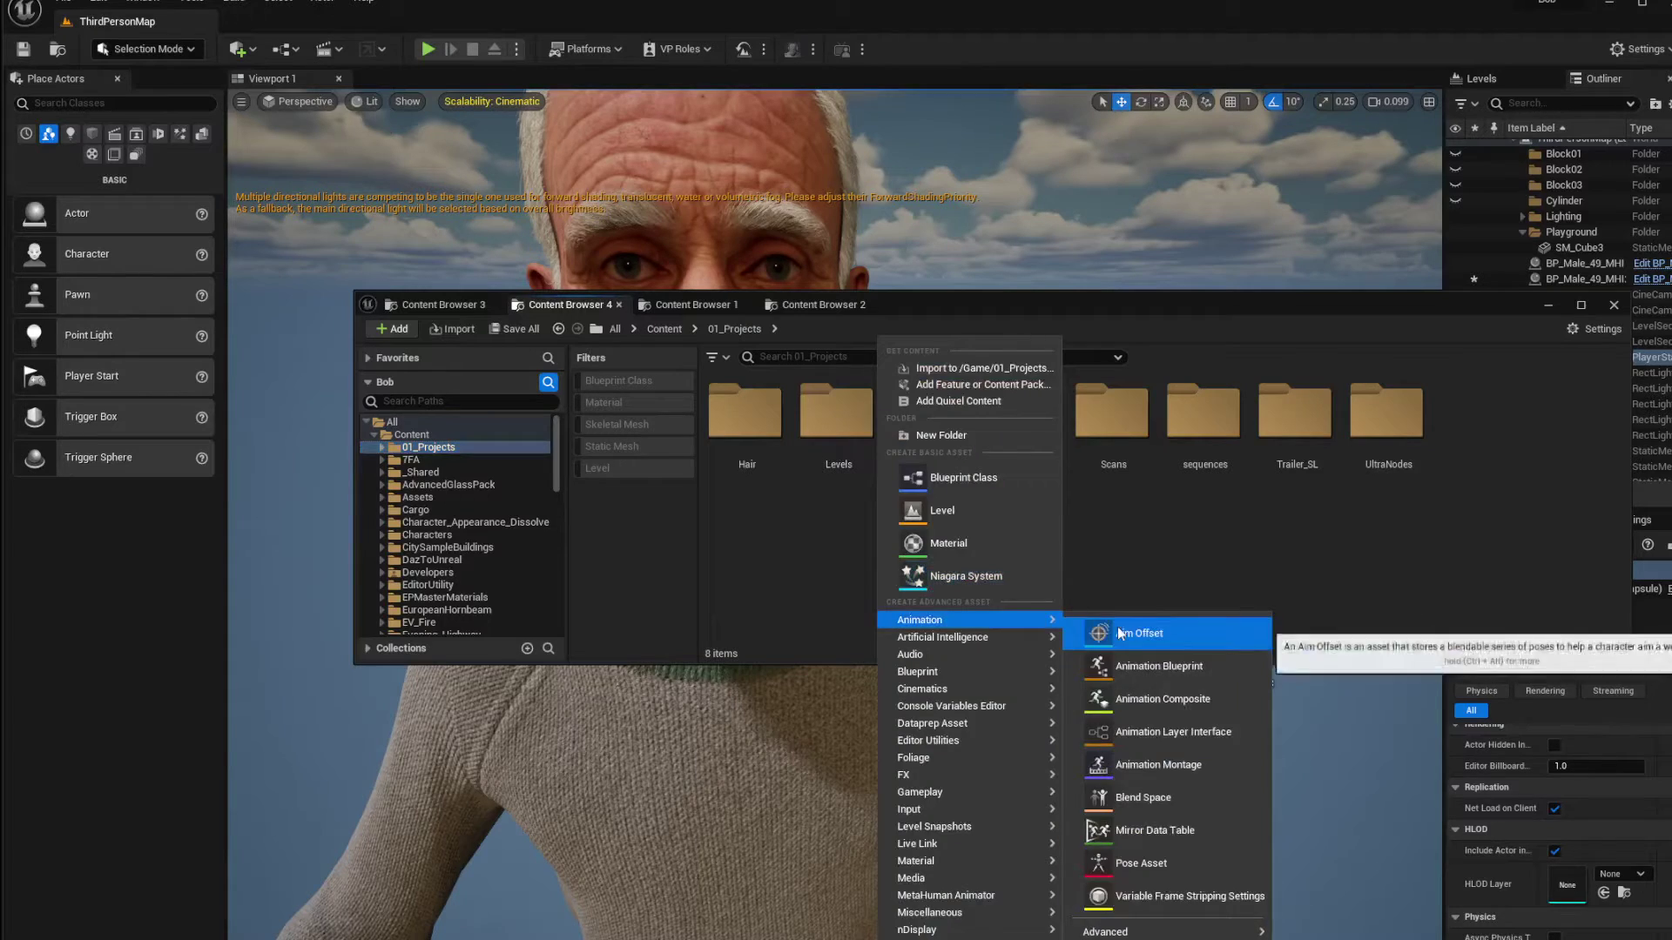
mouse_move(968, 710)
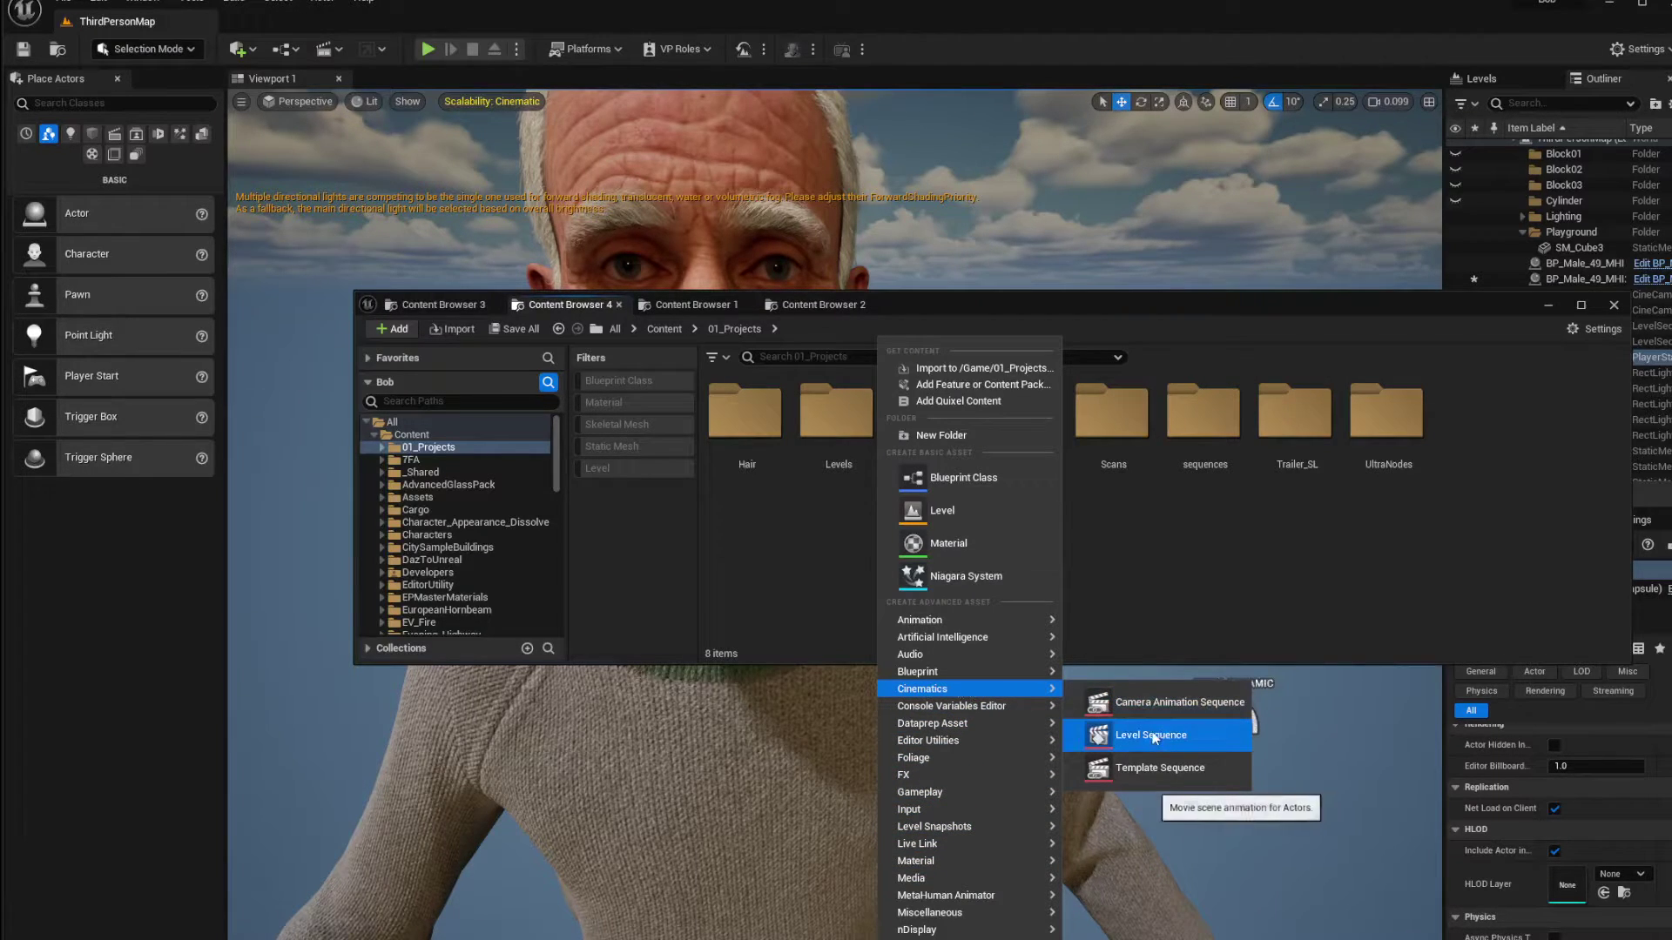
click(1154, 737)
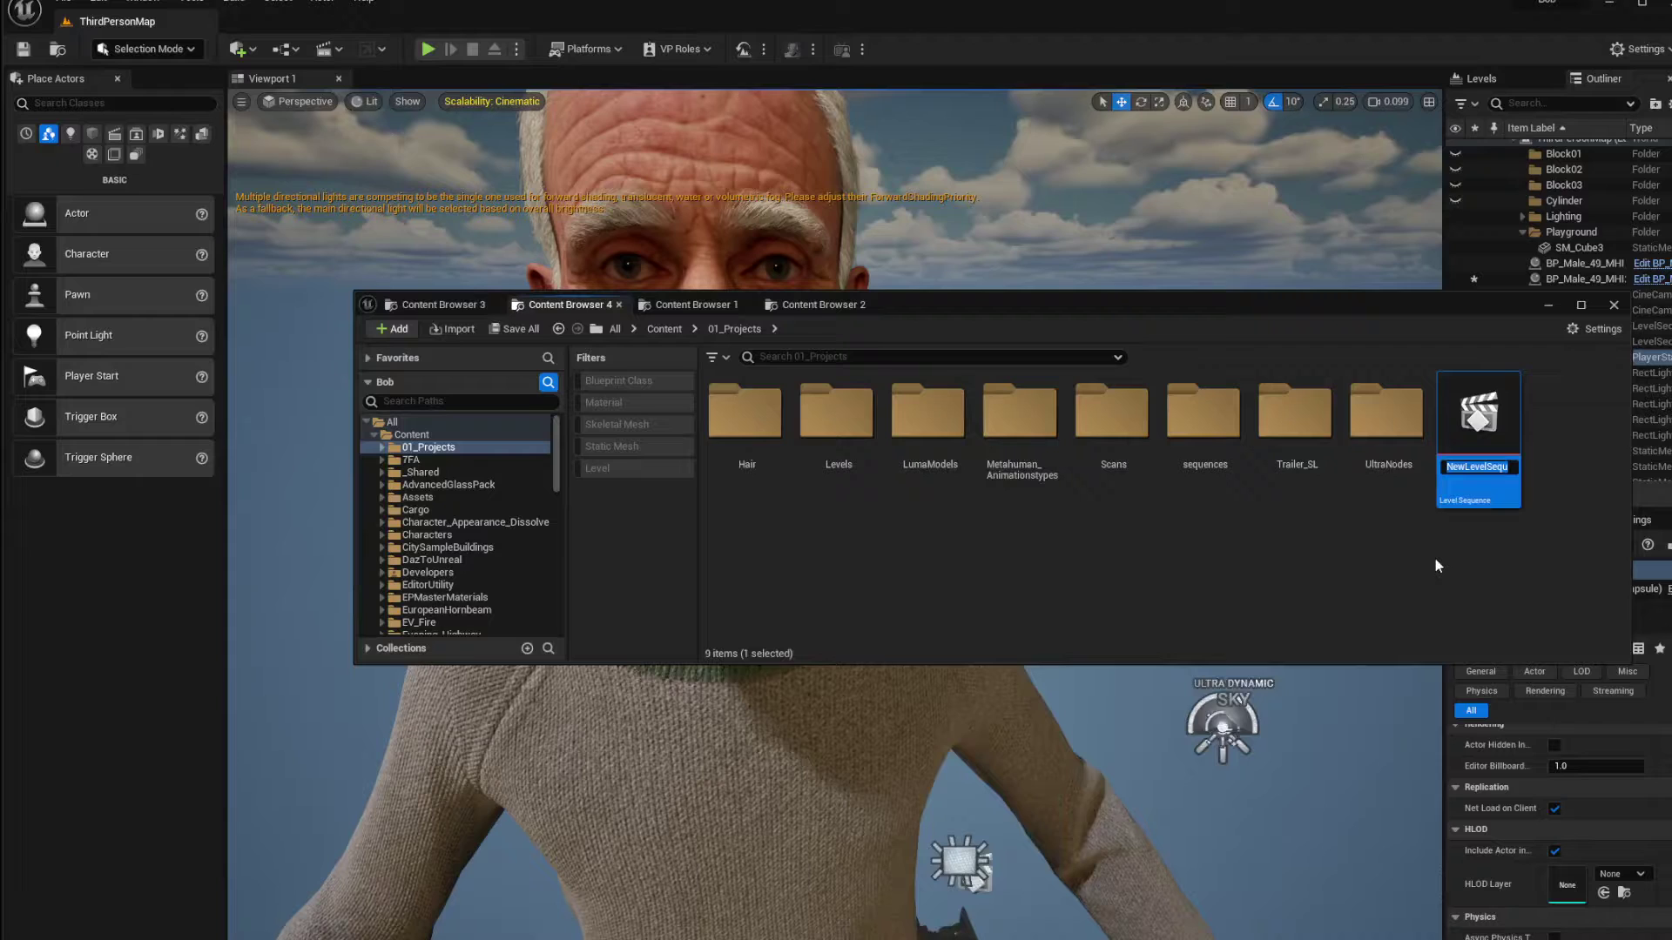
text(bob)
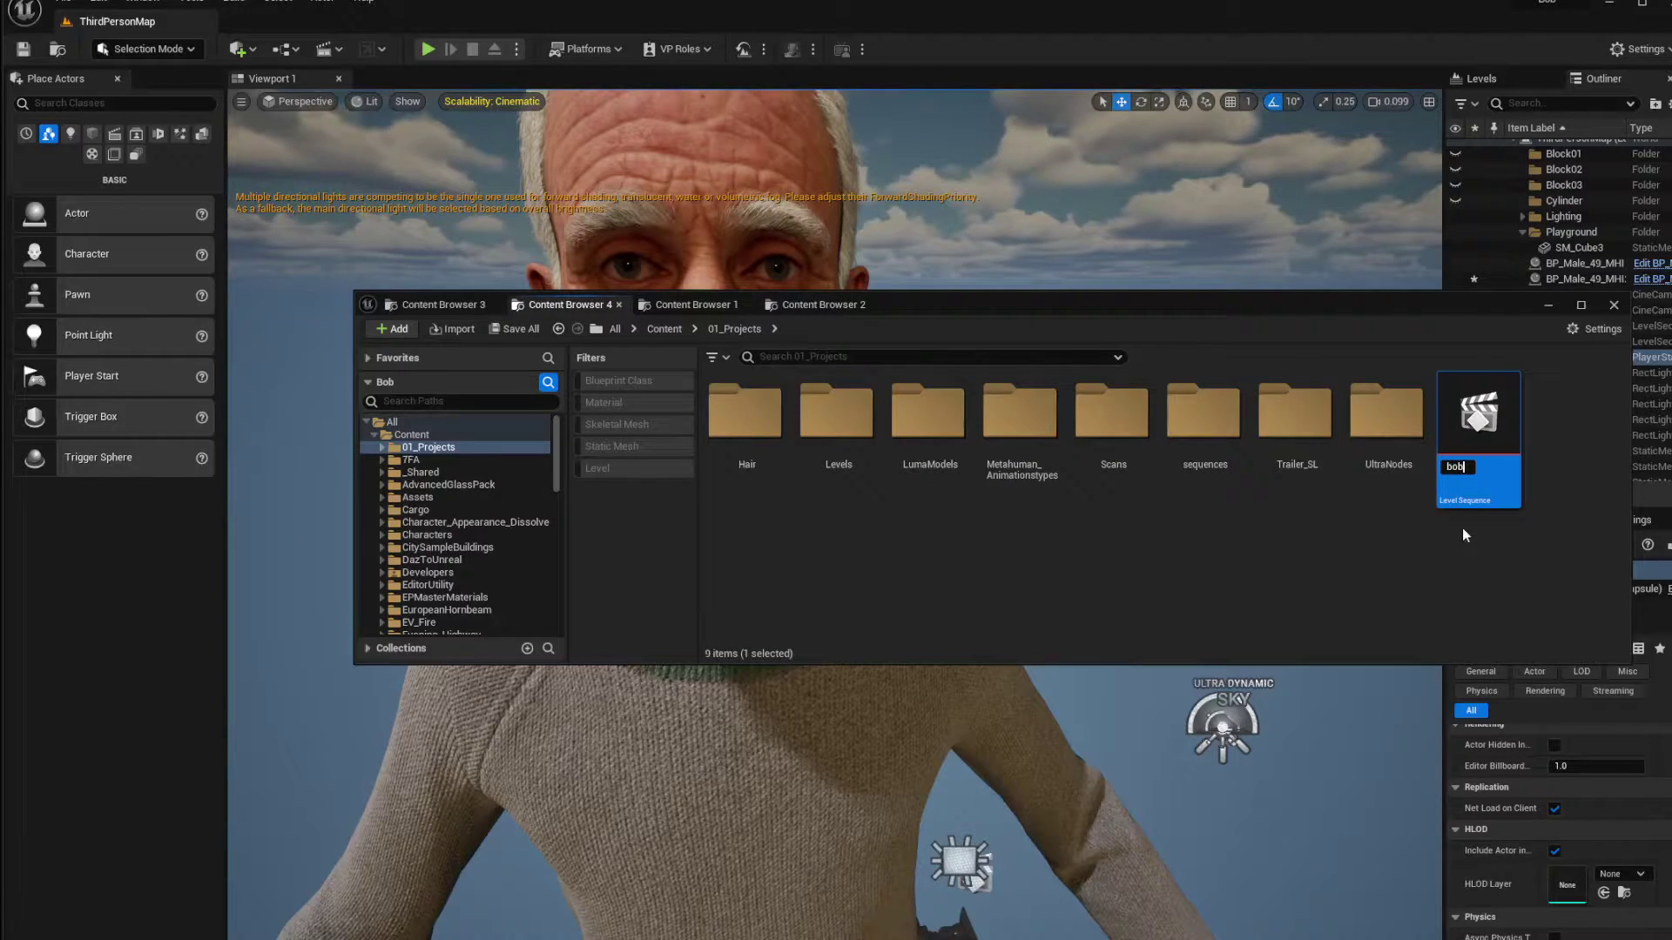
key(Return)
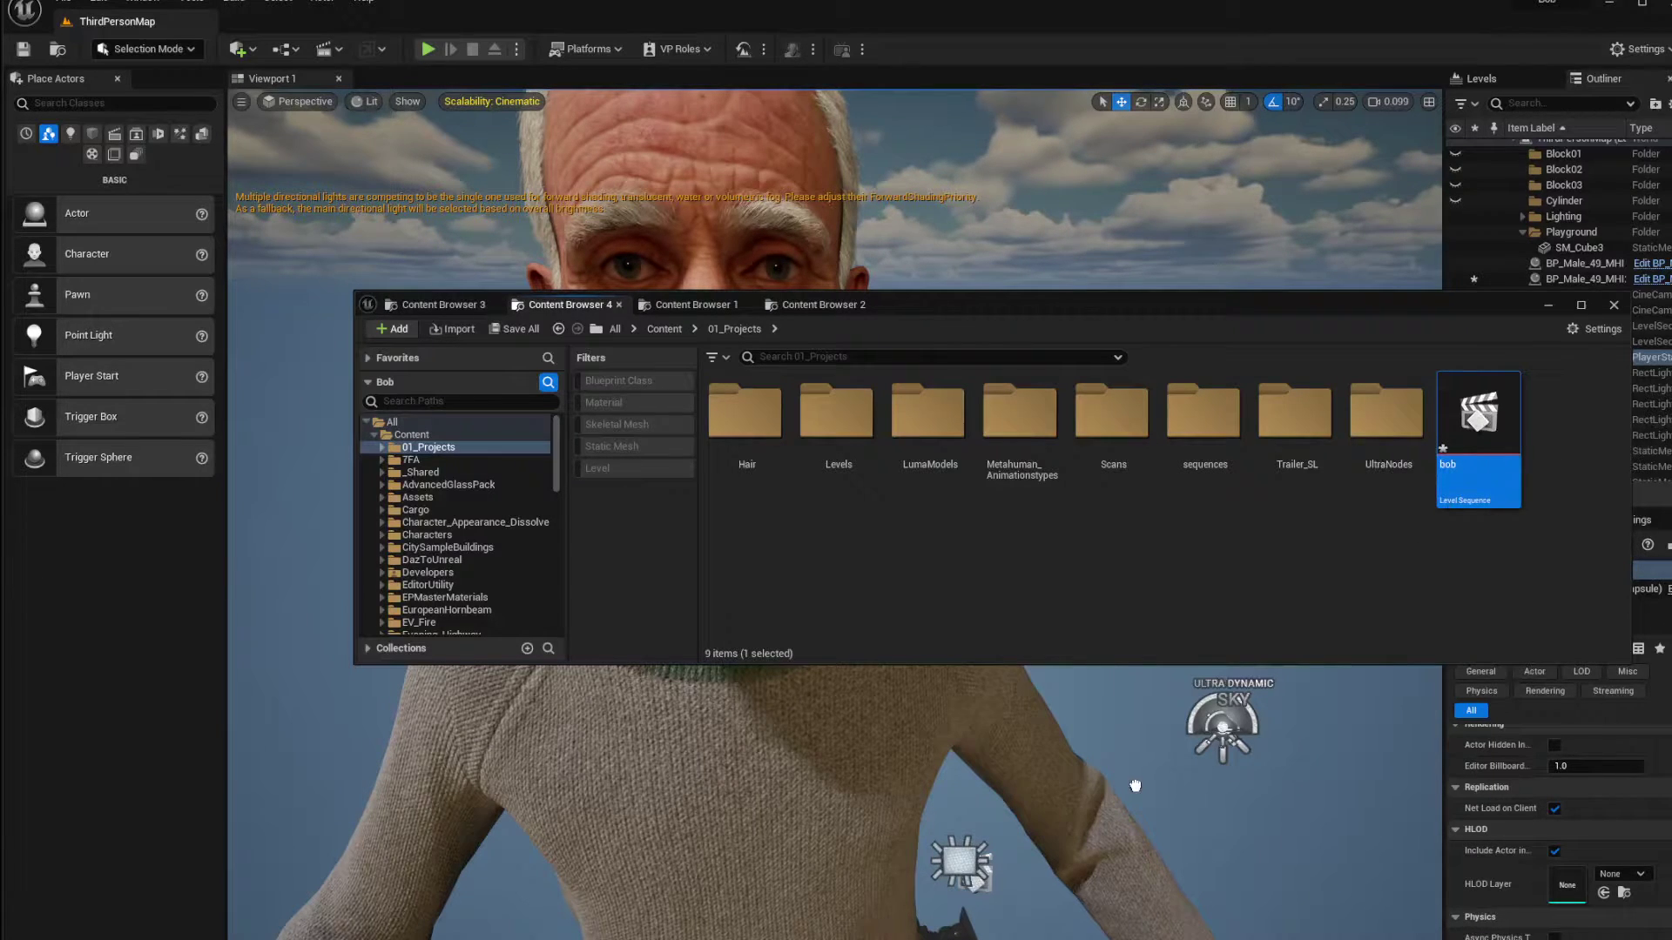
Step: Place the bob sequence in the level beside the character and open it in Sequencer
drag(1044, 771, 1208, 788)
drag(1300, 308, 1671, 279)
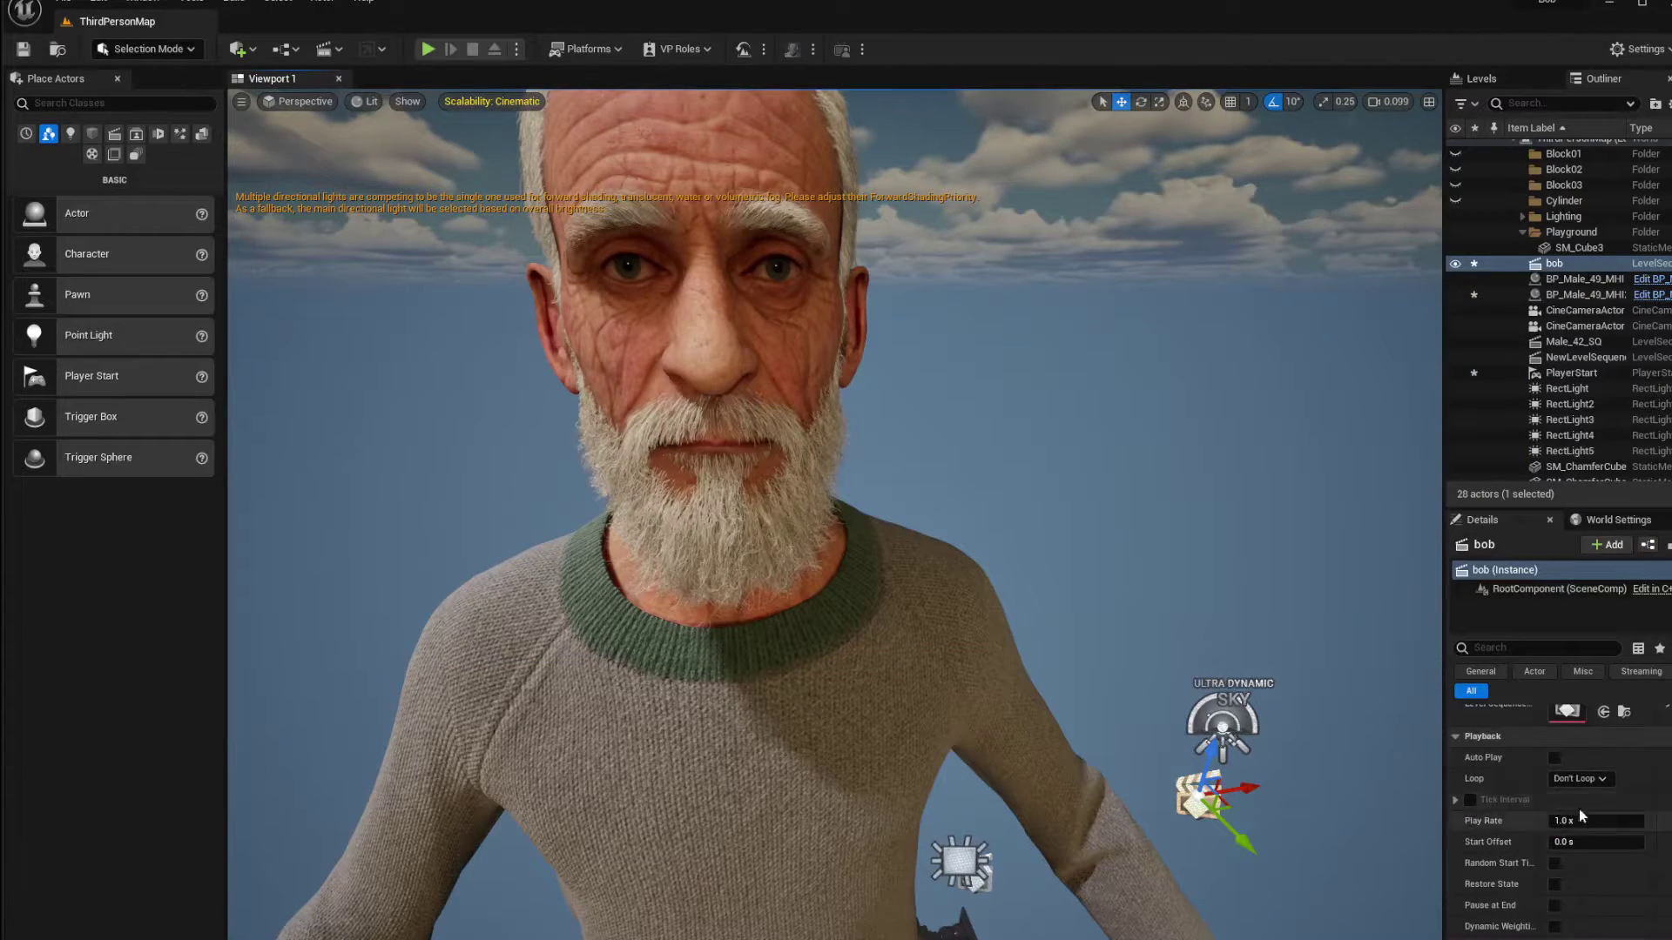
scroll(1583, 817, up, 4)
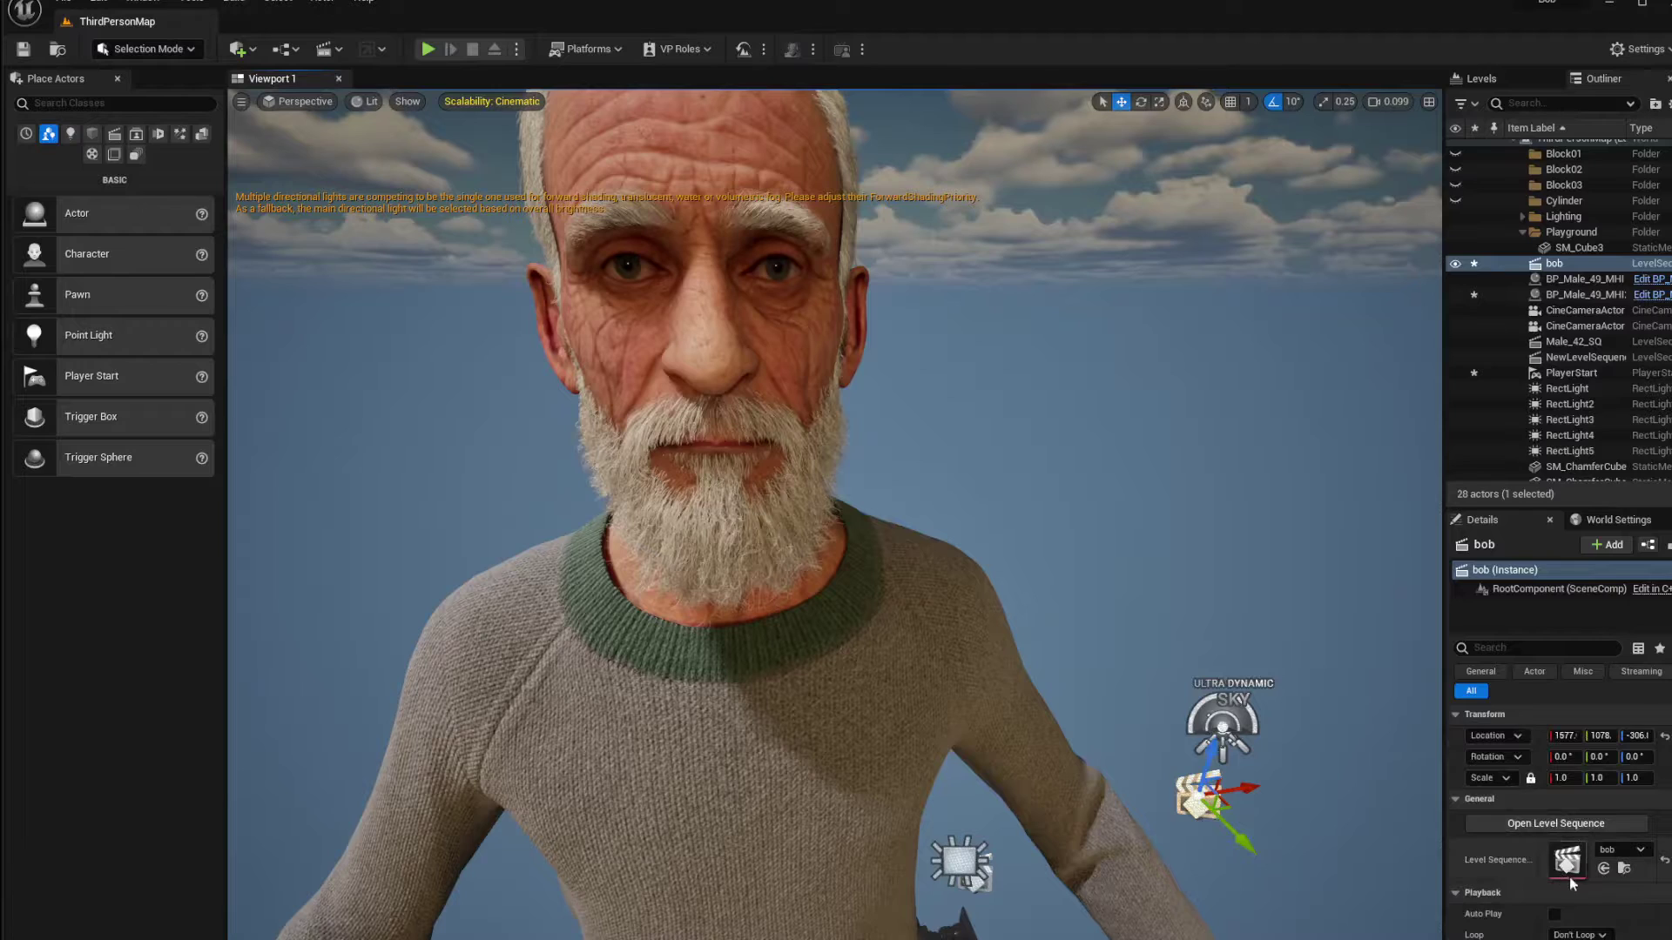
click(1590, 822)
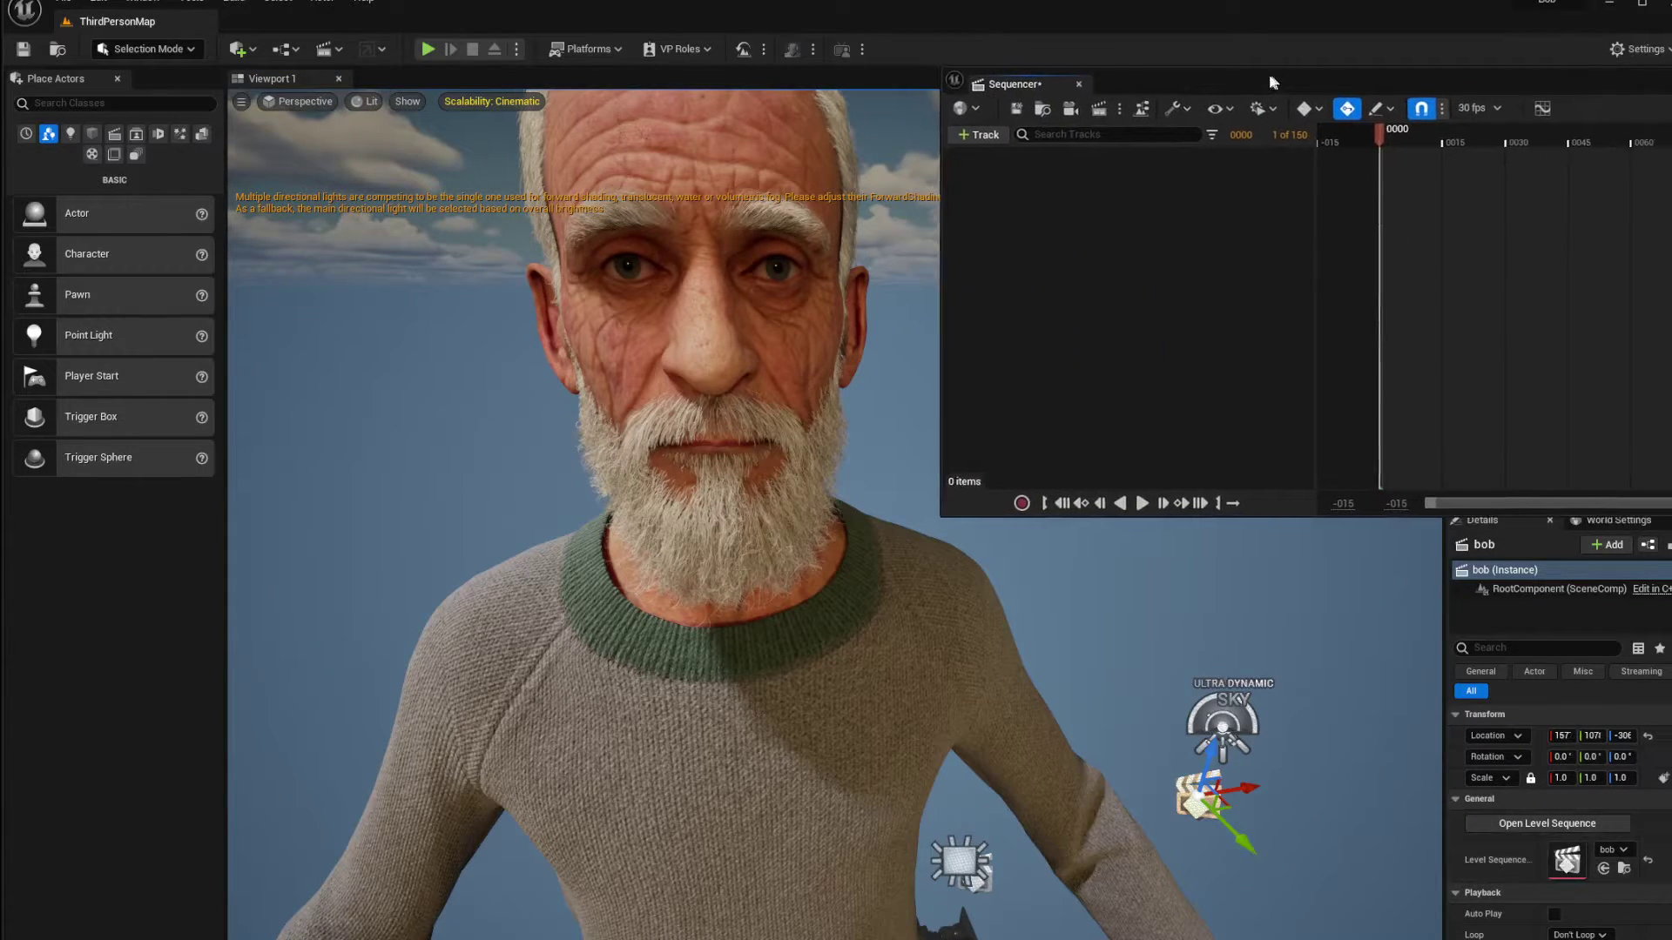
drag(1268, 72, 1316, 72)
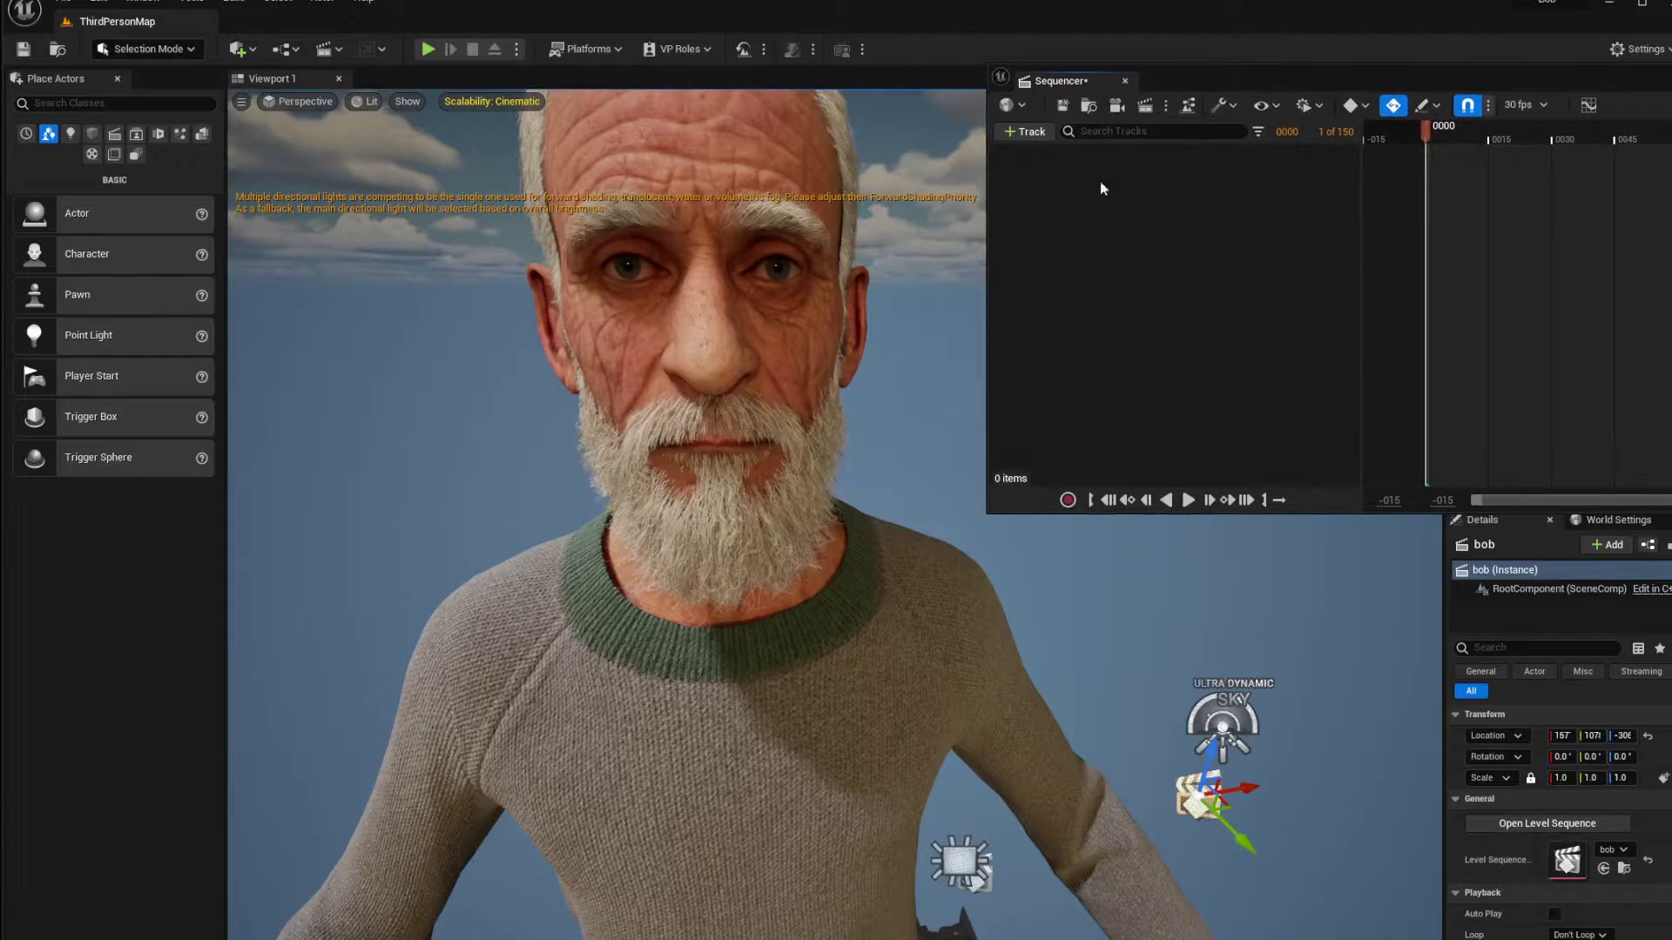
click(1025, 131)
mouse_move(1048, 155)
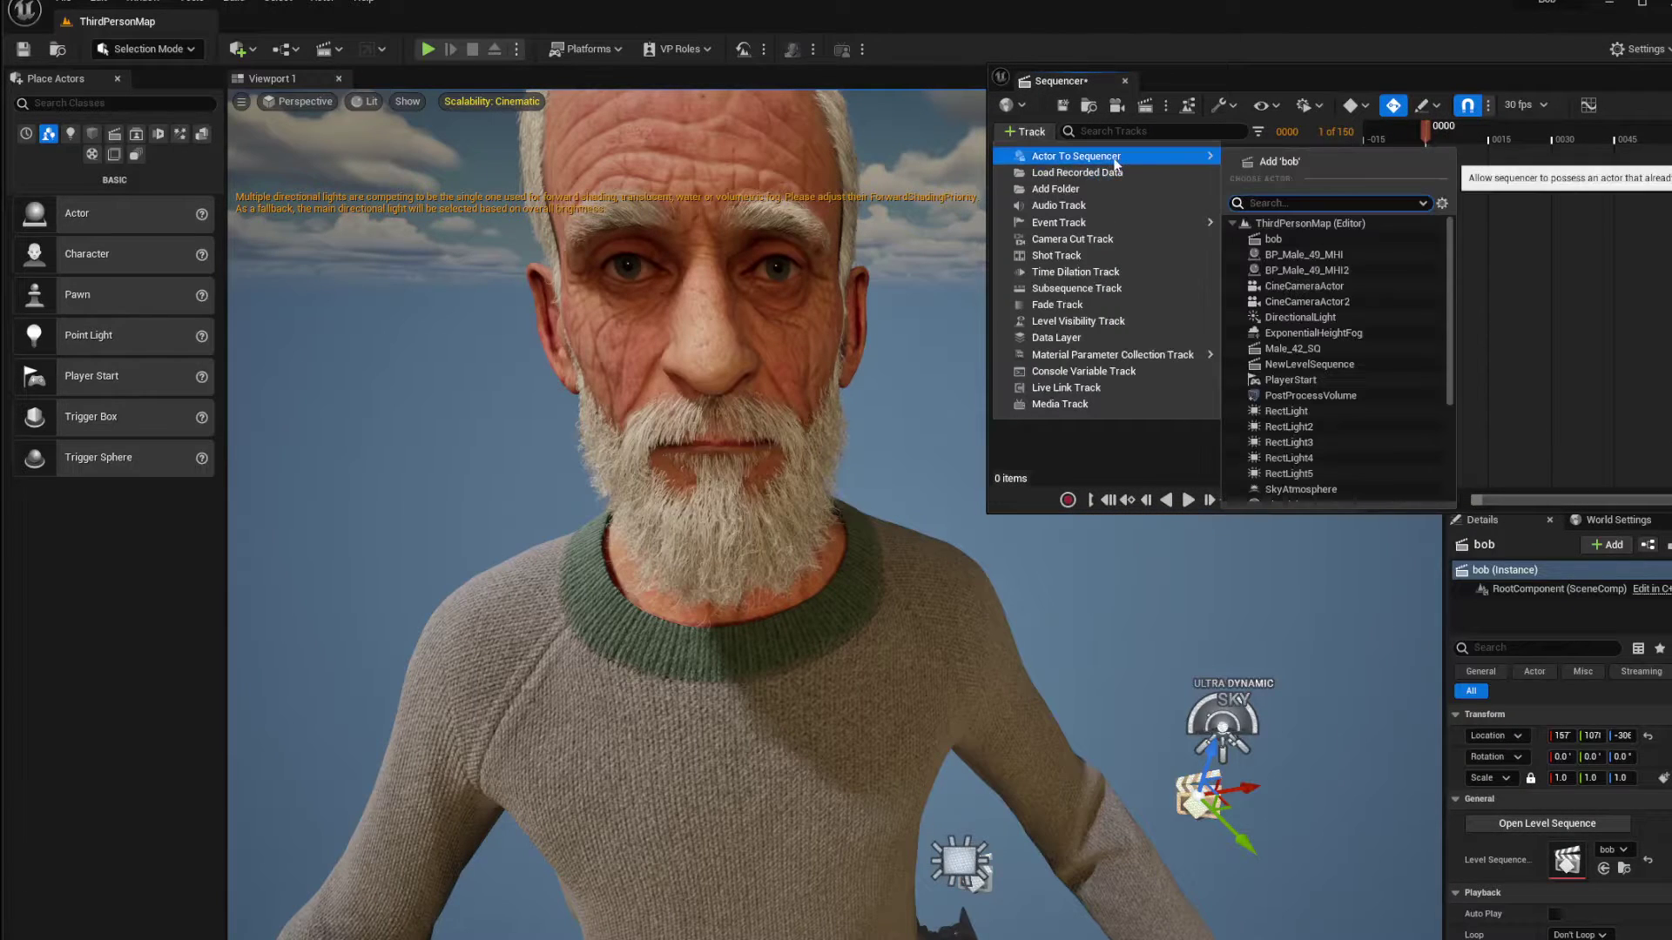
click(1291, 170)
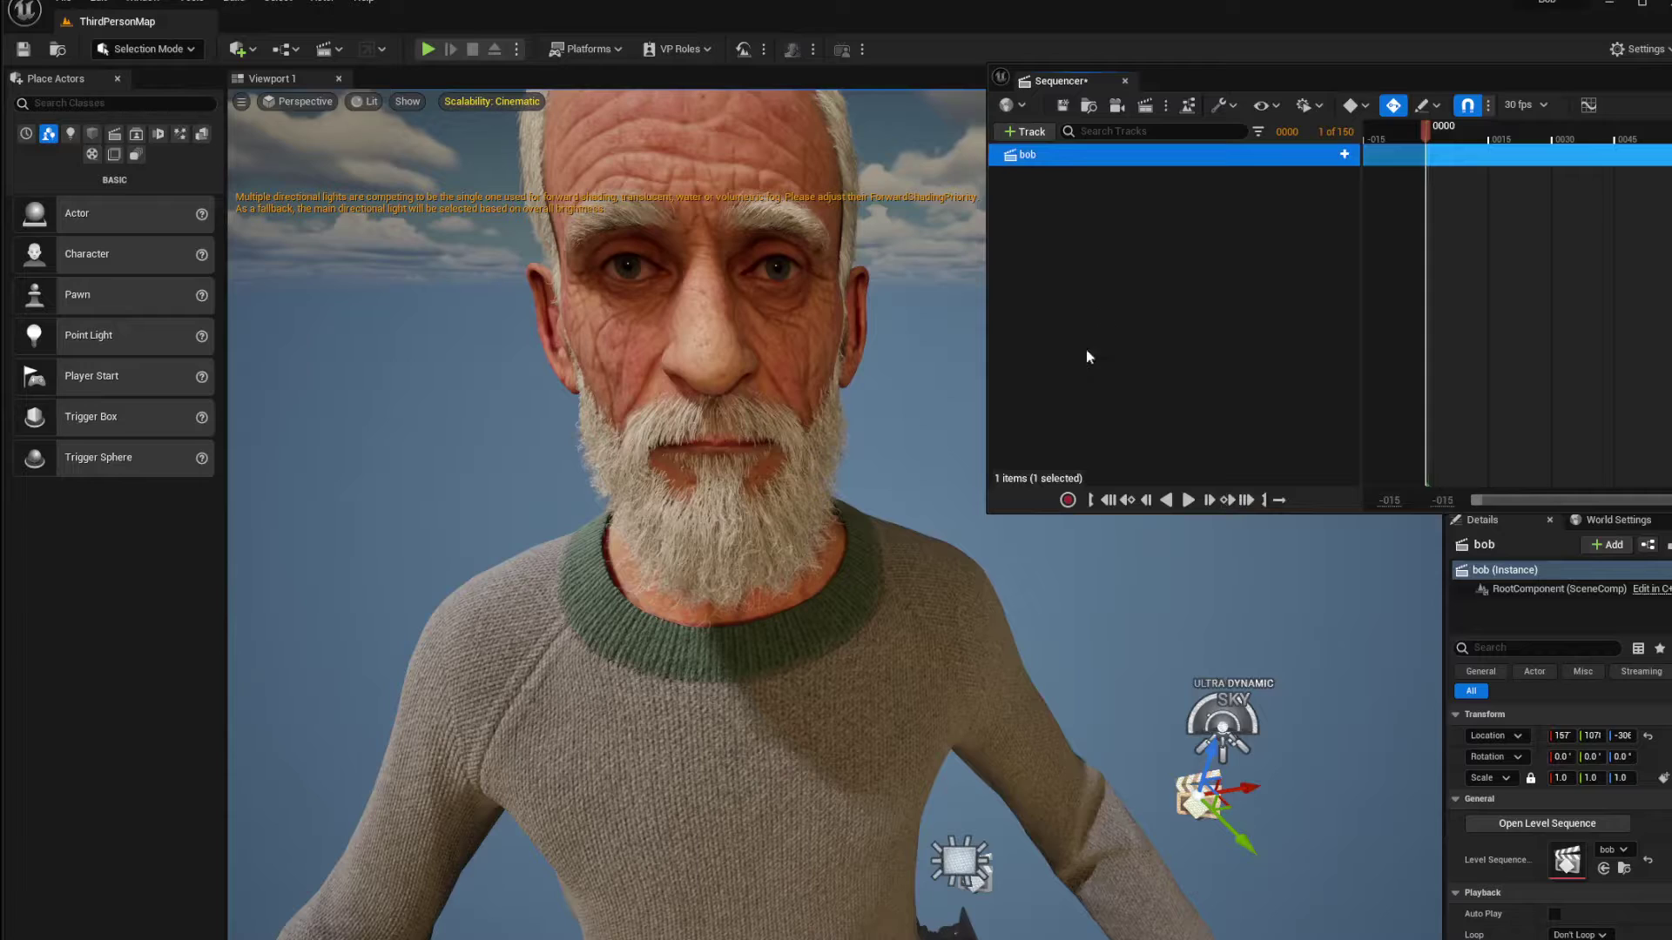
key(Delete)
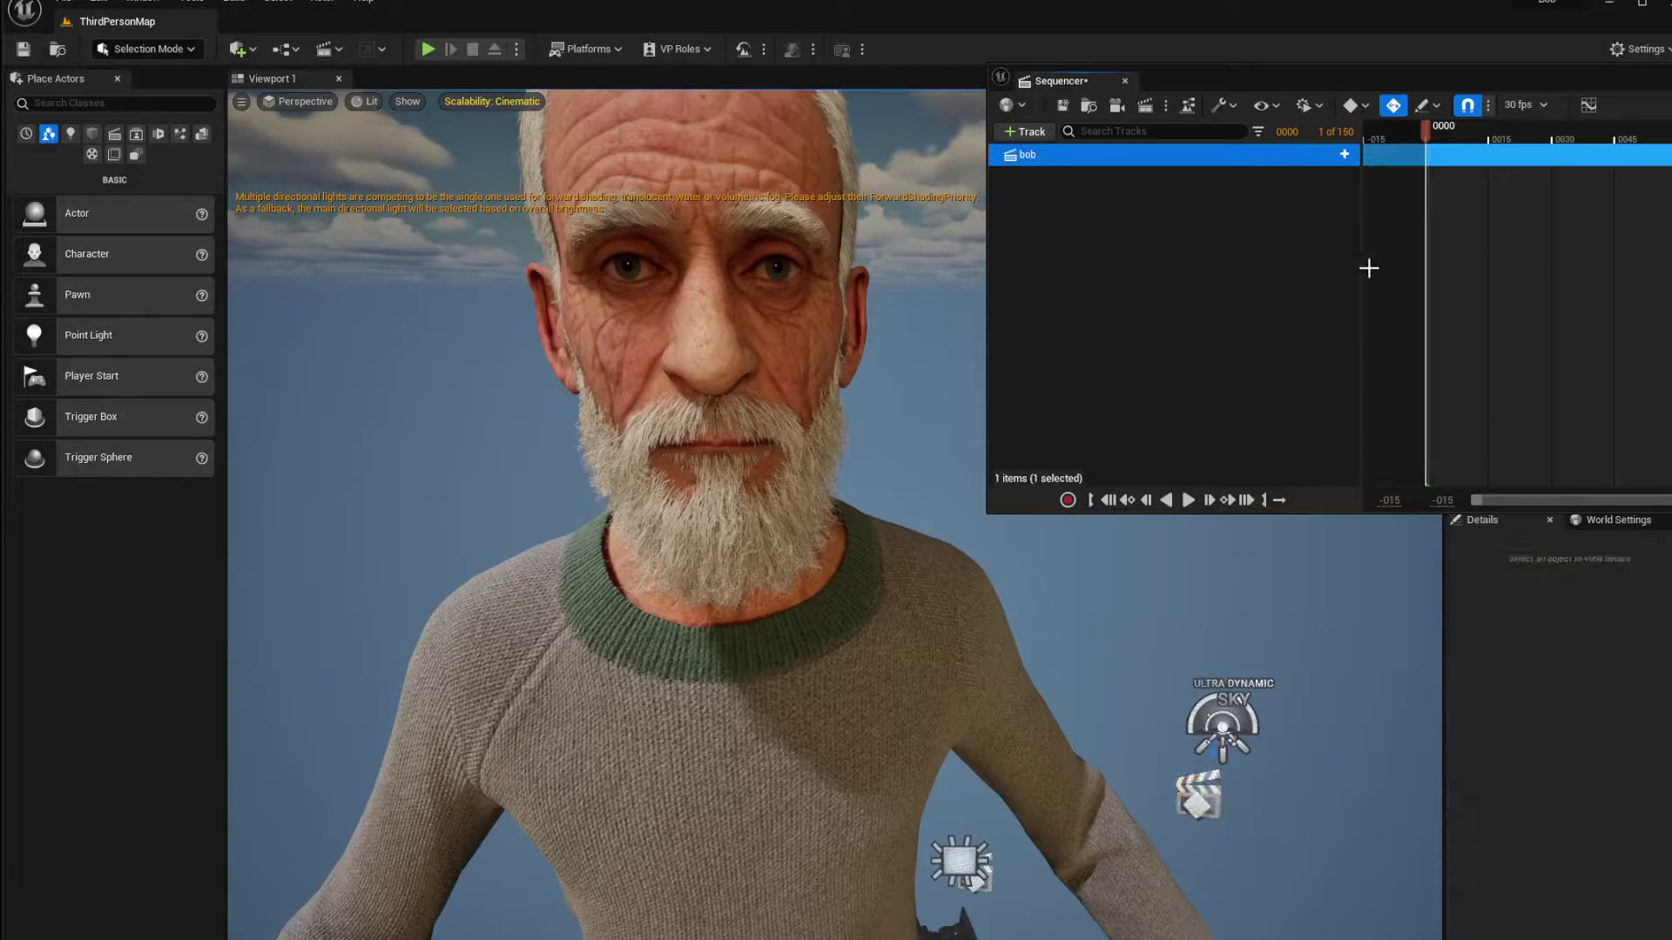
Step: Select the bearded MetaHuman in the viewport and add BP_Male_49_MHI2 to the sequence as an actor
click(861, 301)
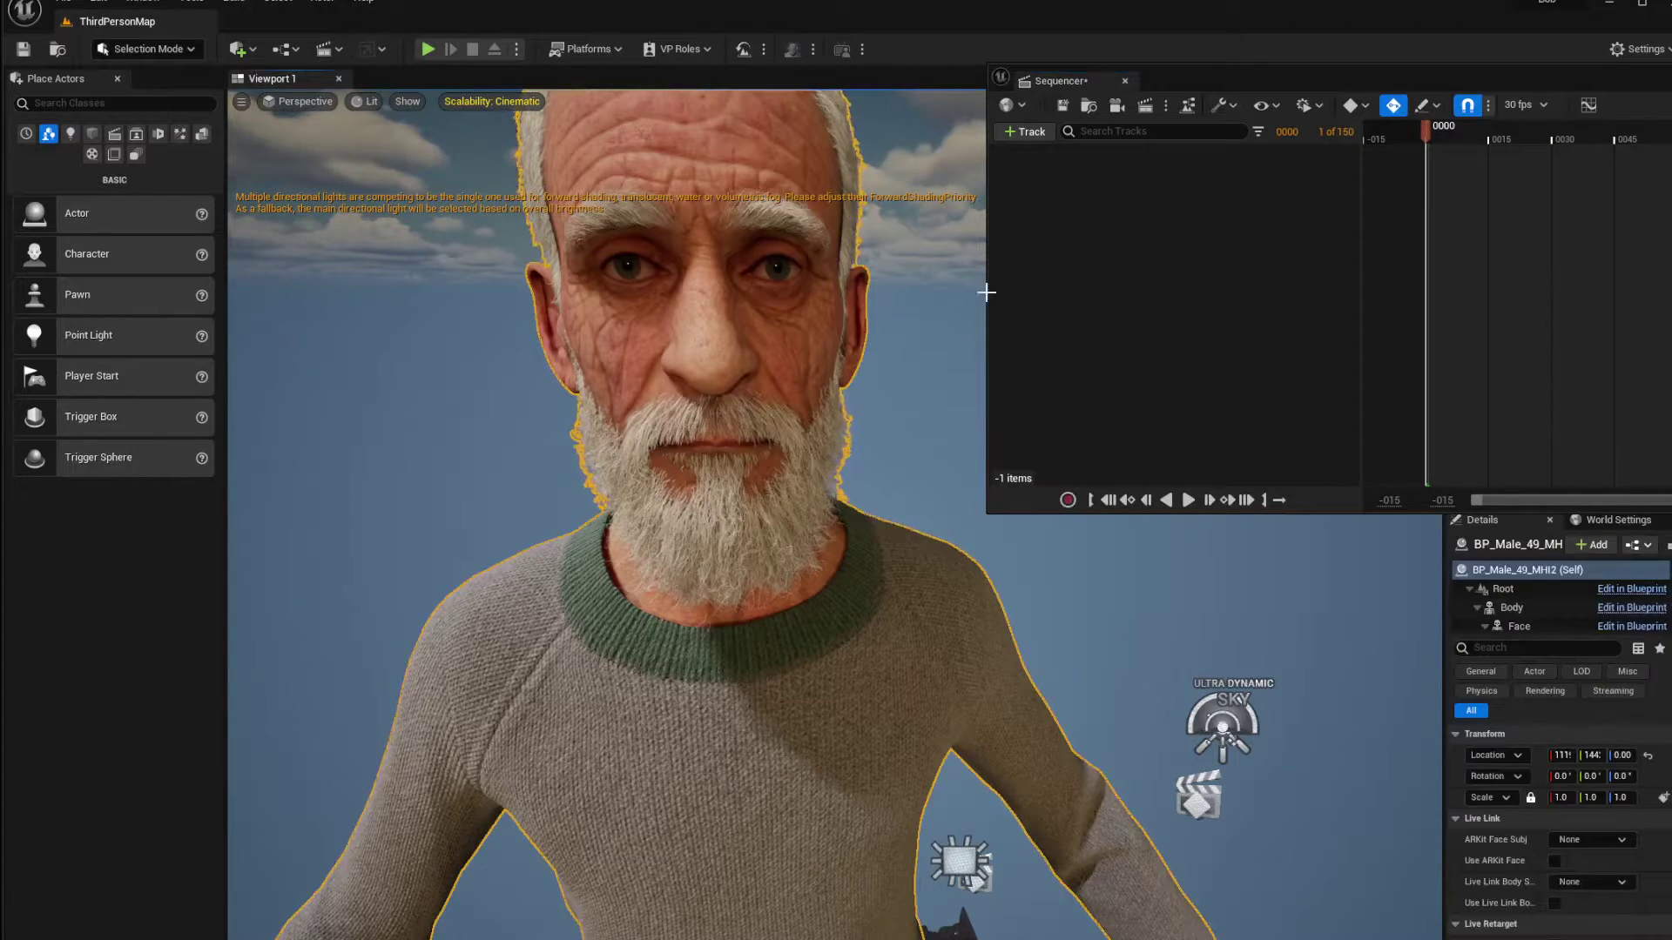
click(1027, 133)
mouse_move(1132, 155)
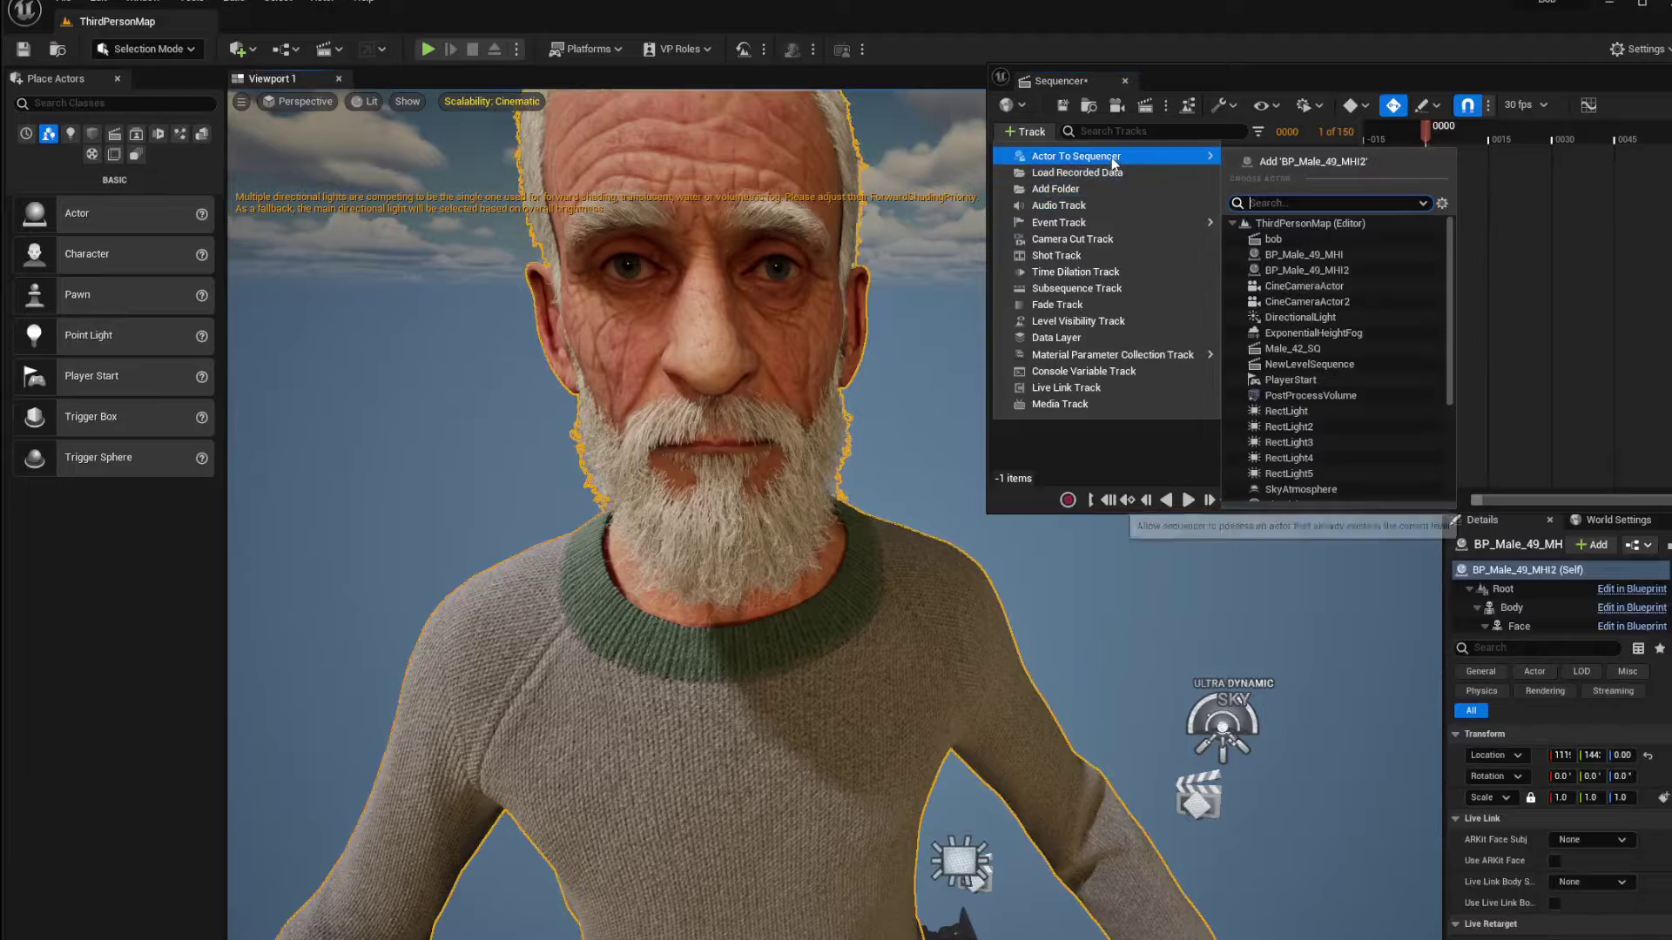
click(1313, 162)
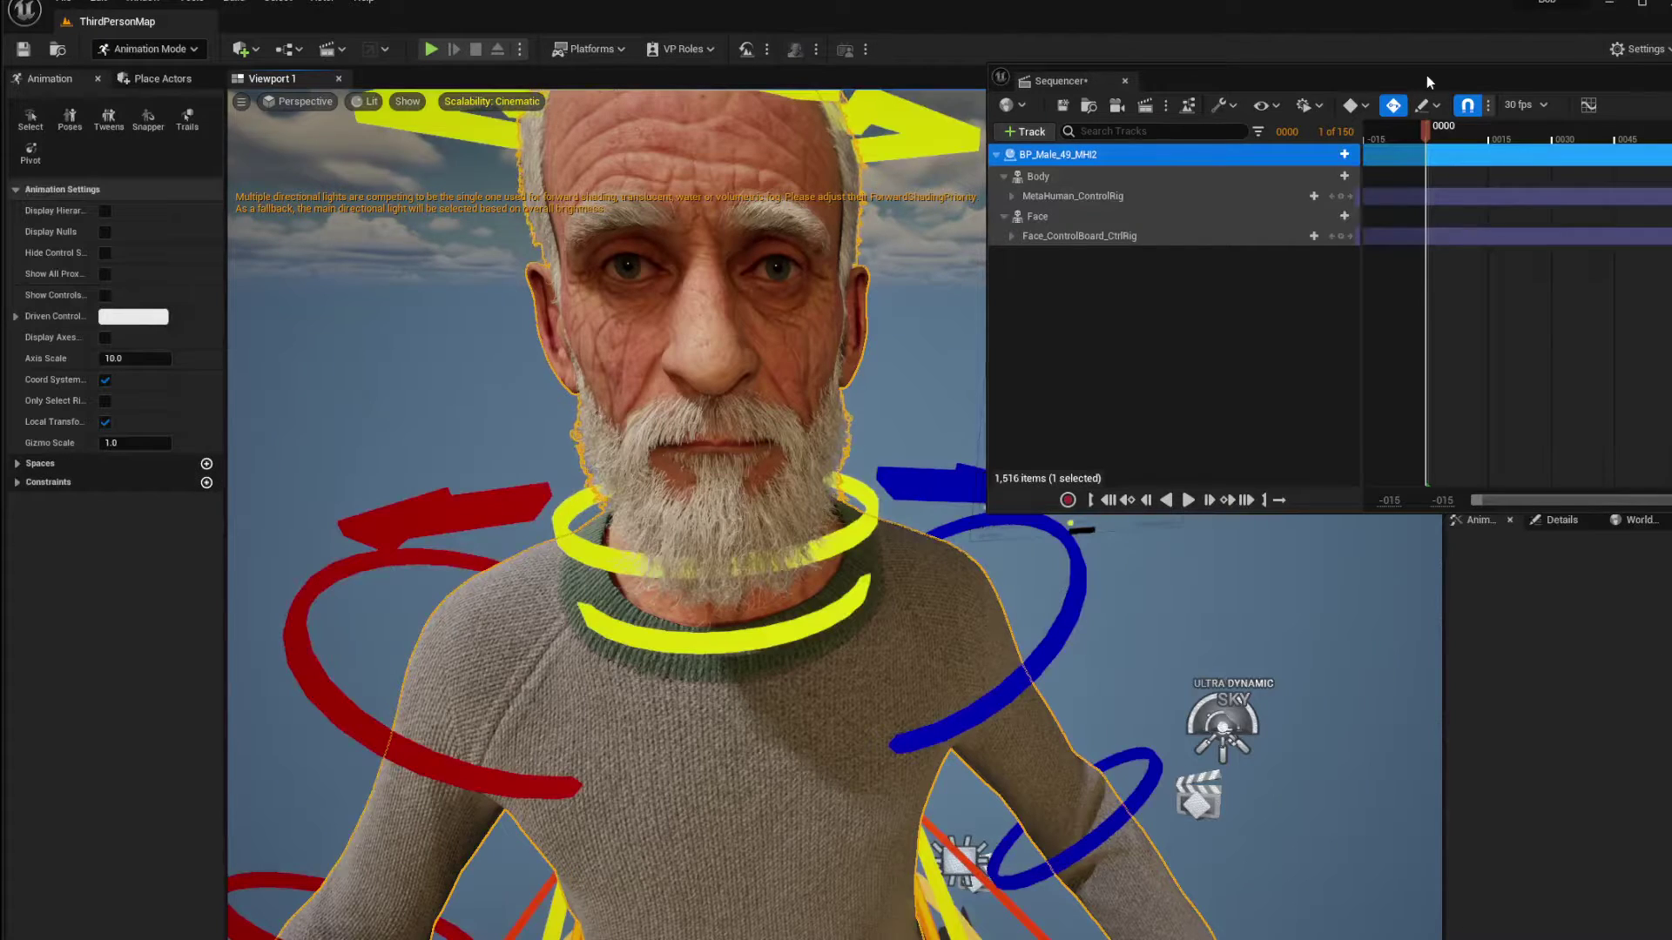
Step: Examine the MetaHuman's body rig controls and facial control board in the viewport, and bring Sequencer back beside the face
drag(1427, 82, 1671, 113)
right_drag(890, 526, 828, 473)
key(d)
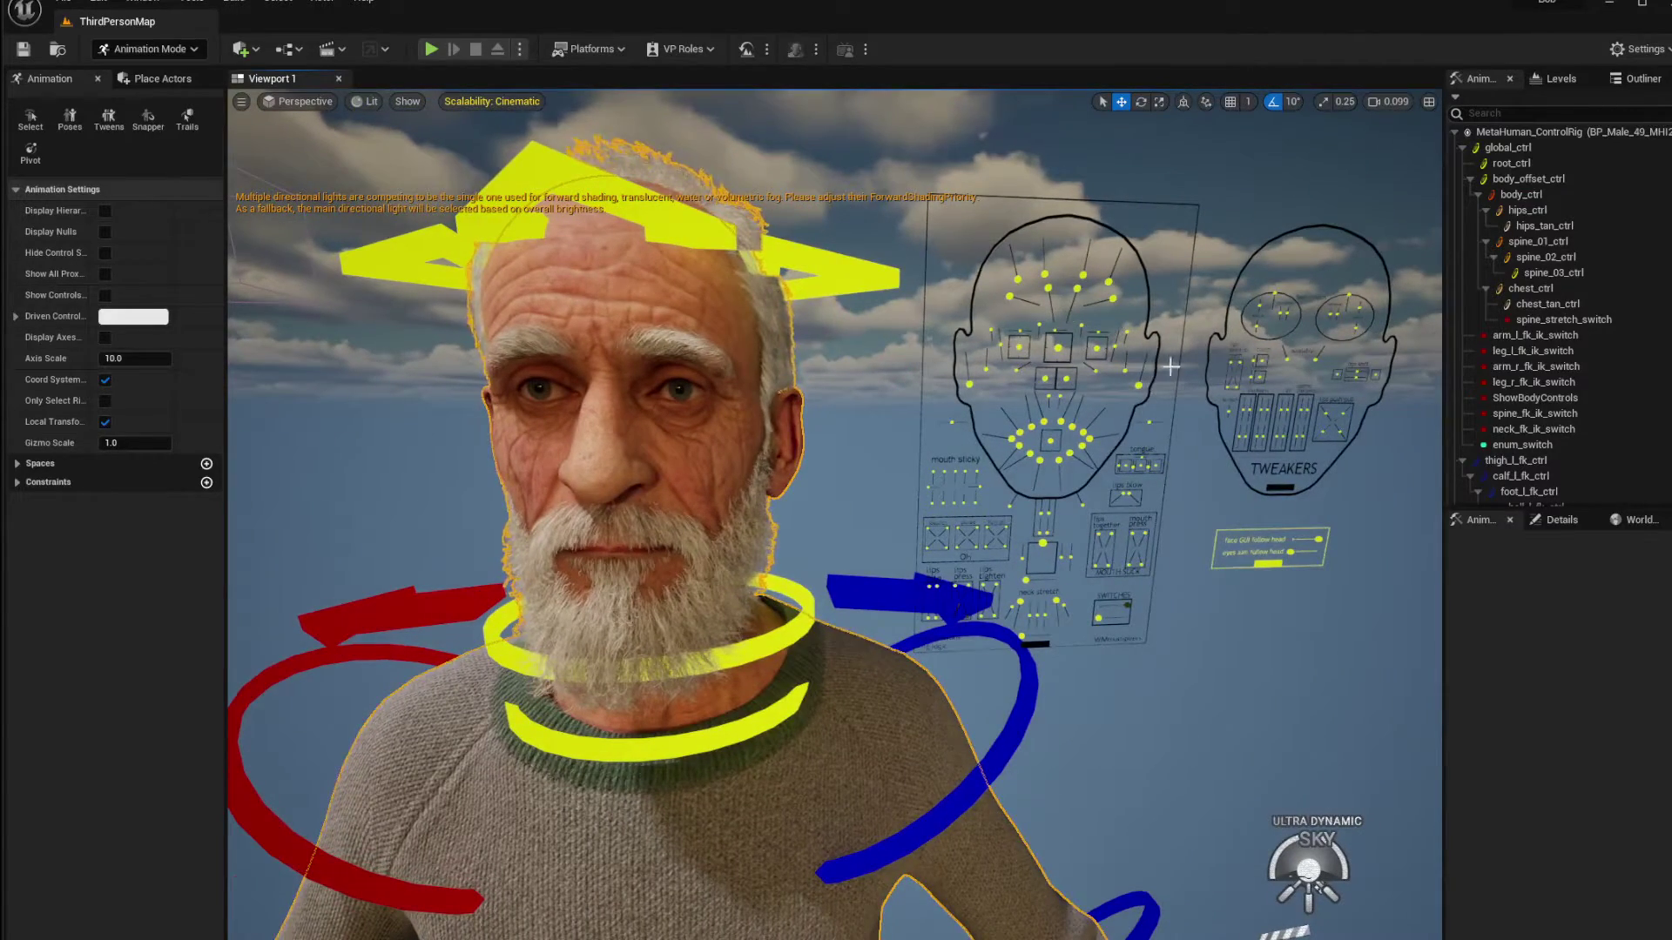
key(a)
right_drag(844, 430, 897, 419)
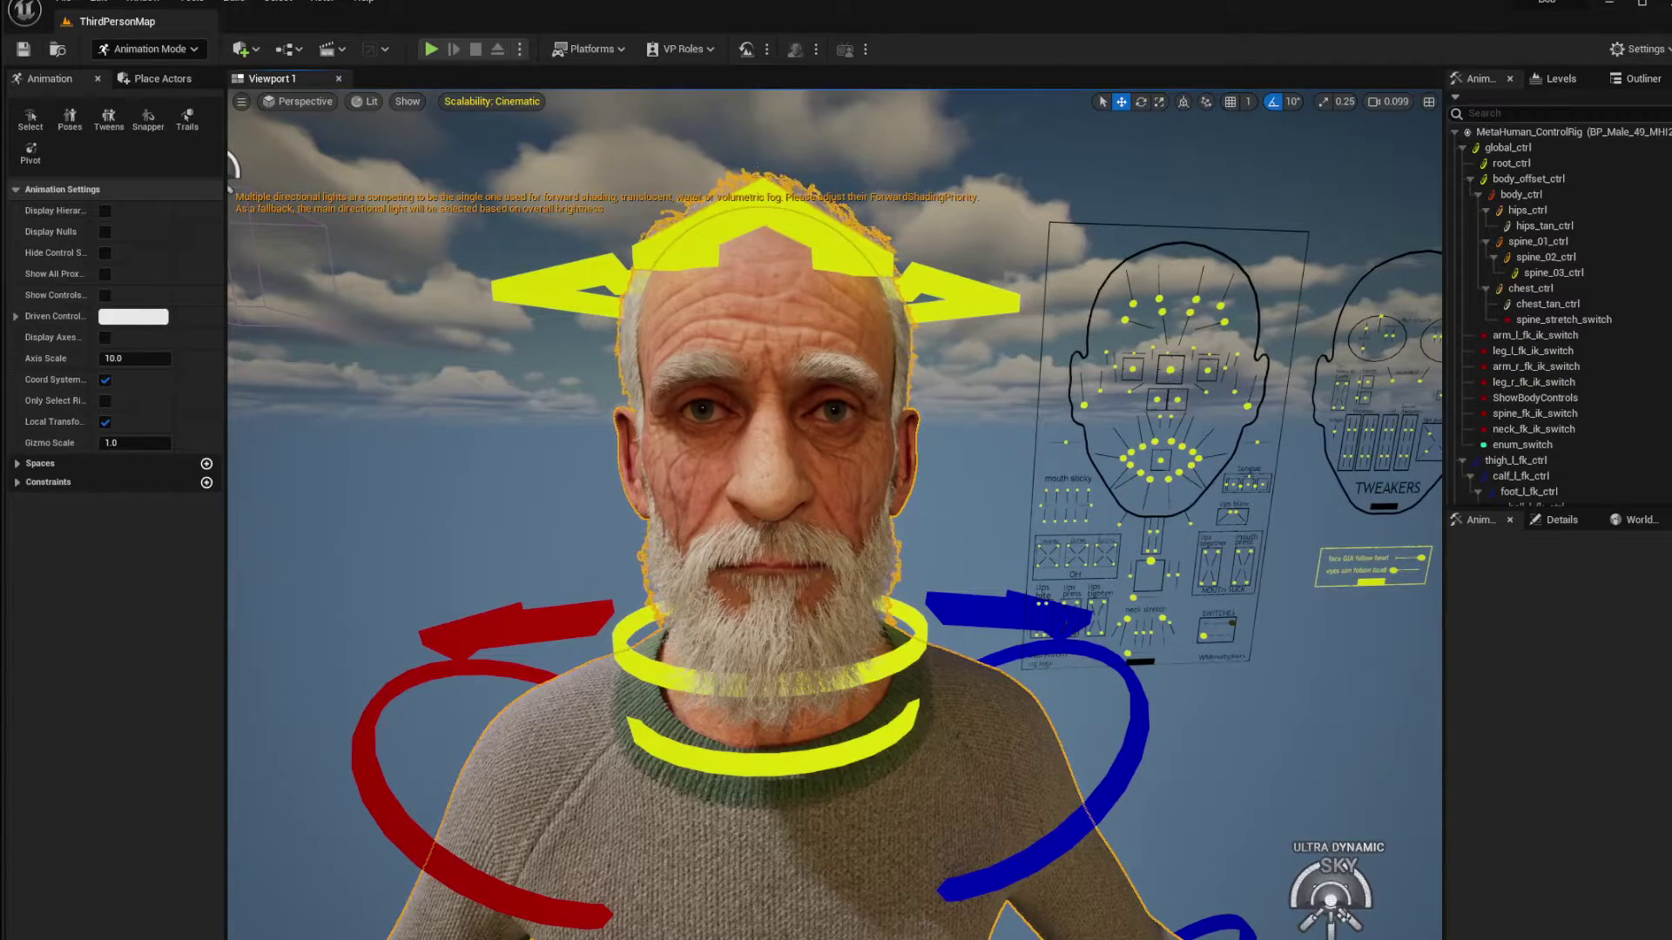
drag(1671, 89, 914, 87)
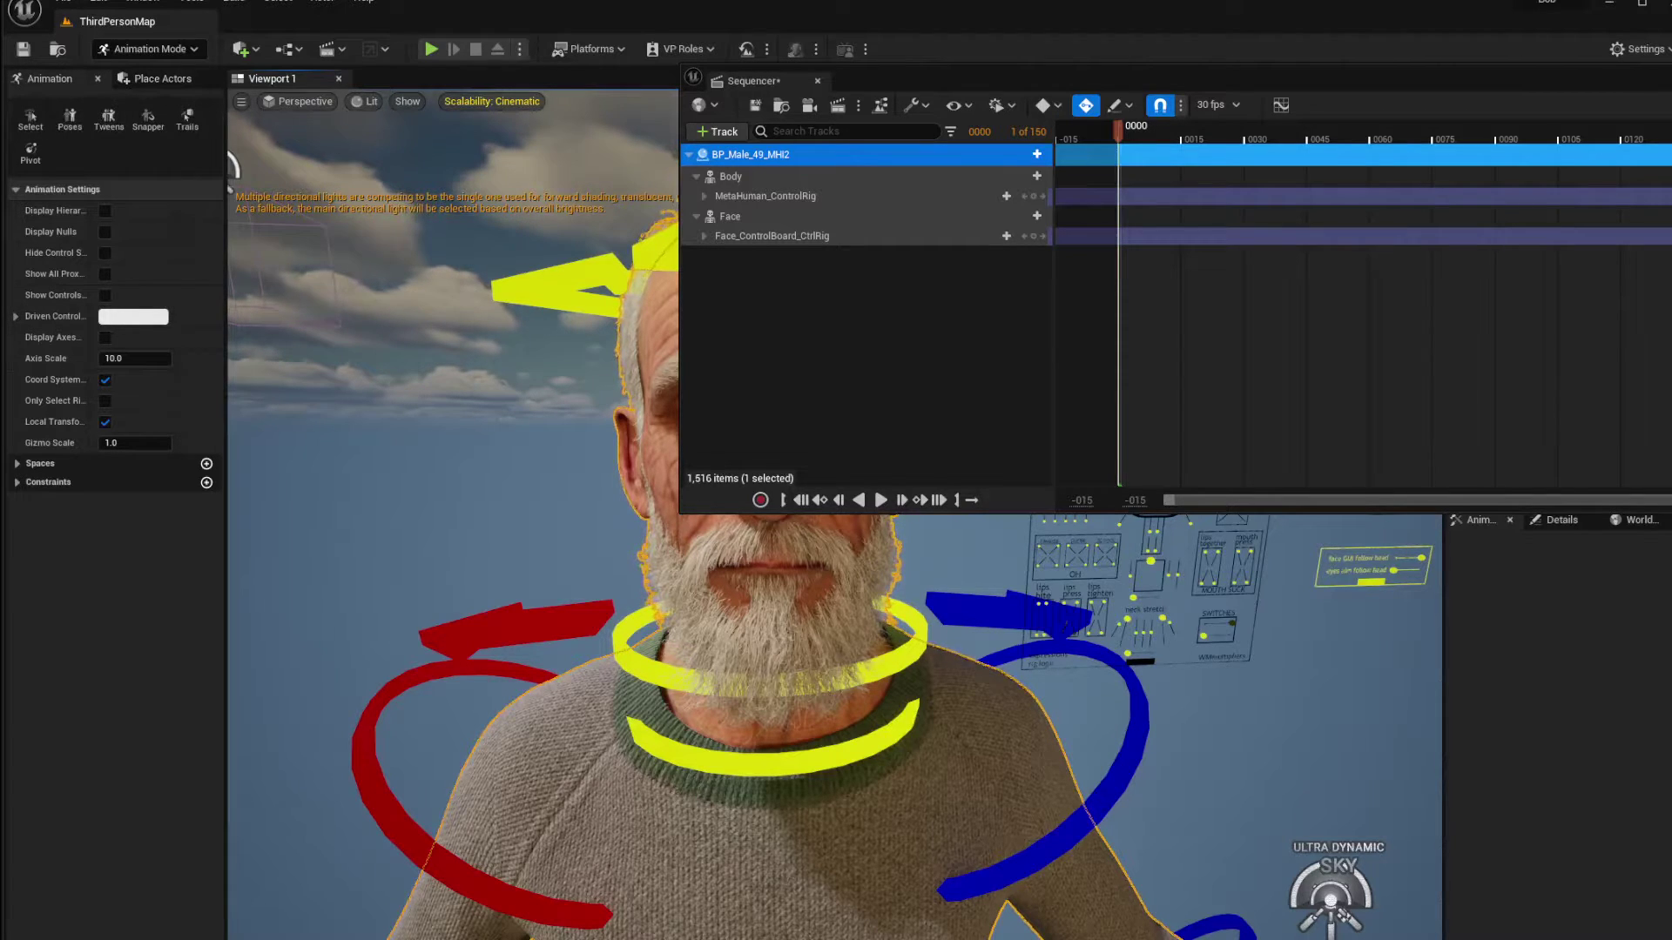
drag(1008, 71, 1213, 62)
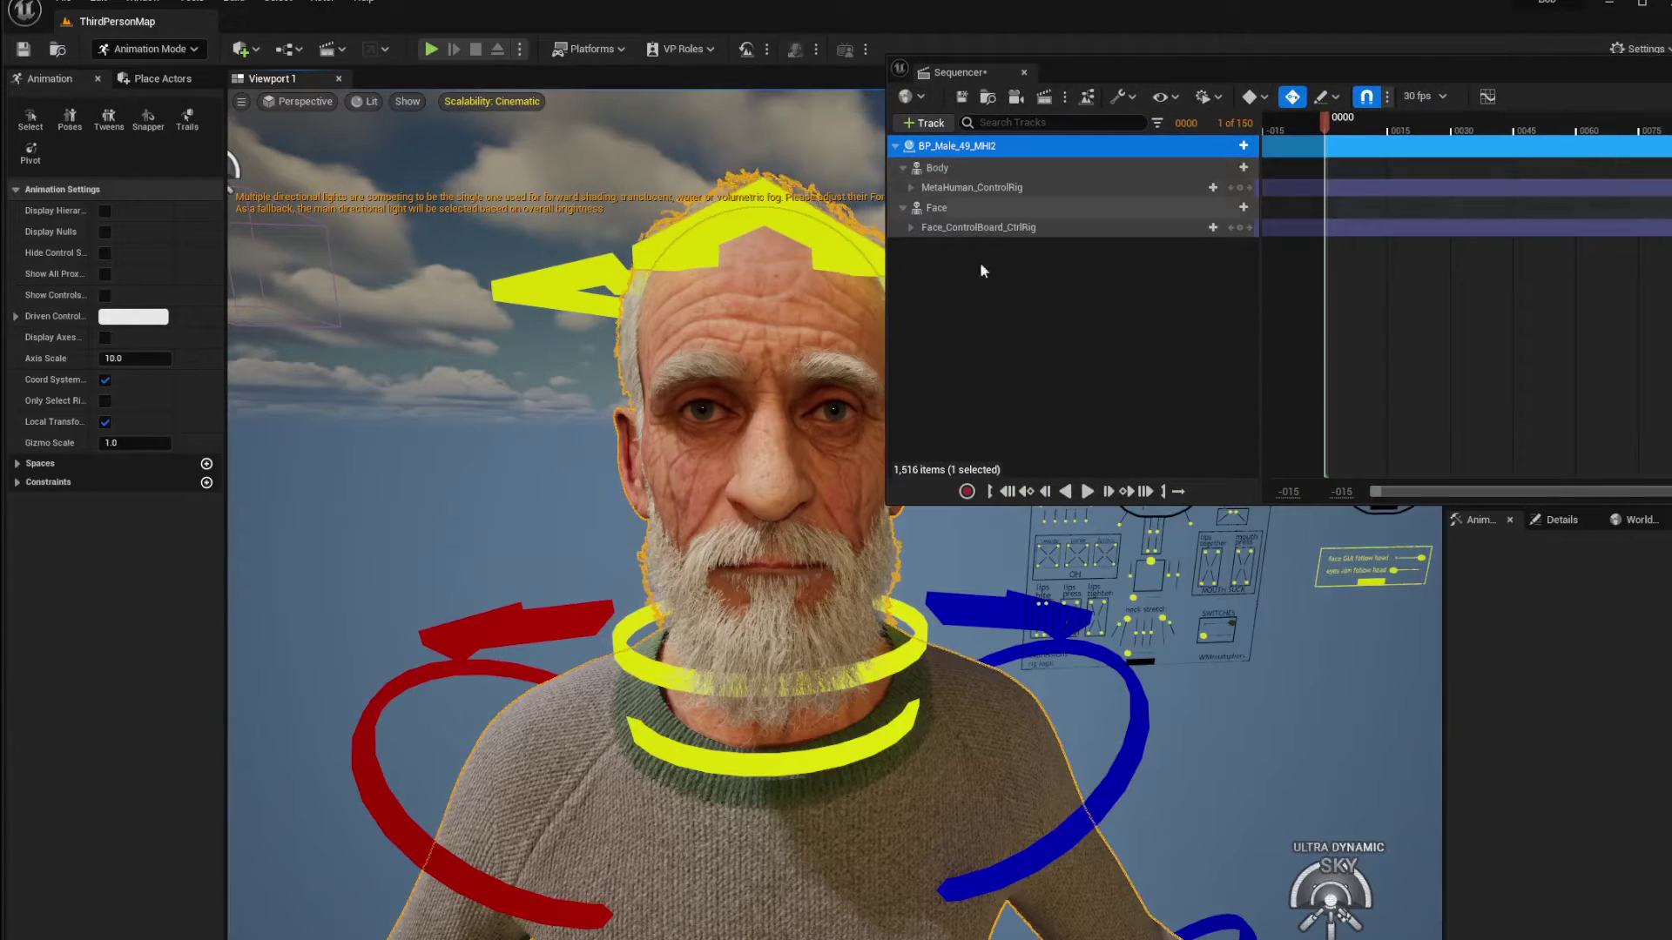
Step: Select the BP_Male_49_MHI2 track in the sequence and open the Control Rig Pose library over the viewport
click(981, 270)
click(744, 350)
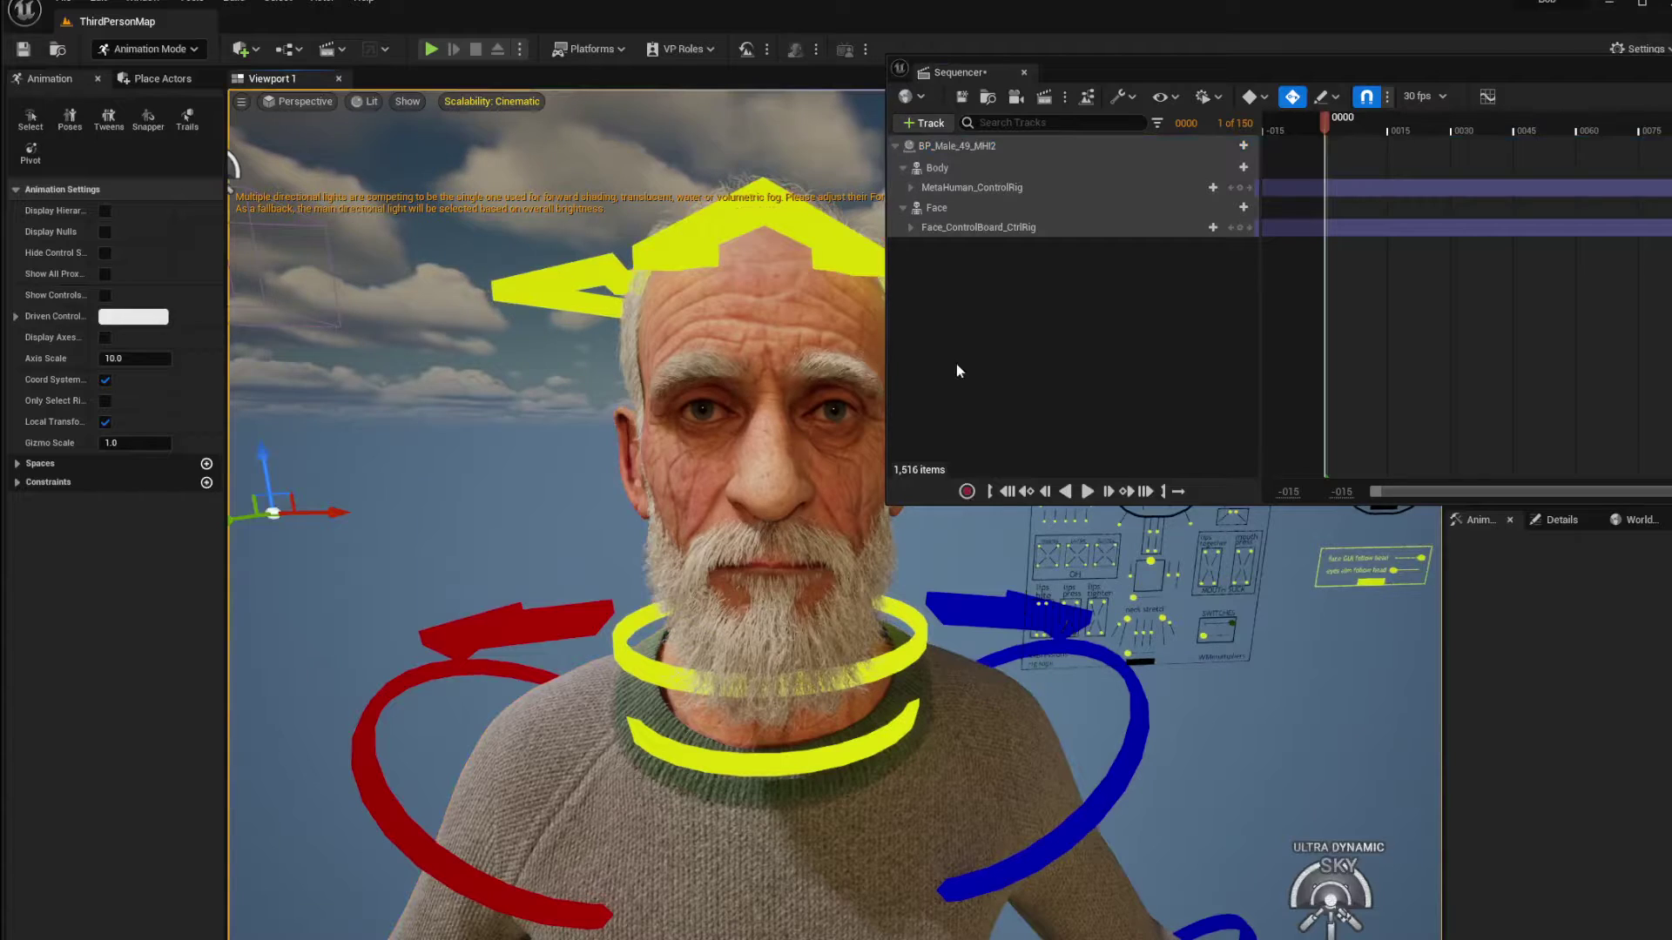
click(957, 146)
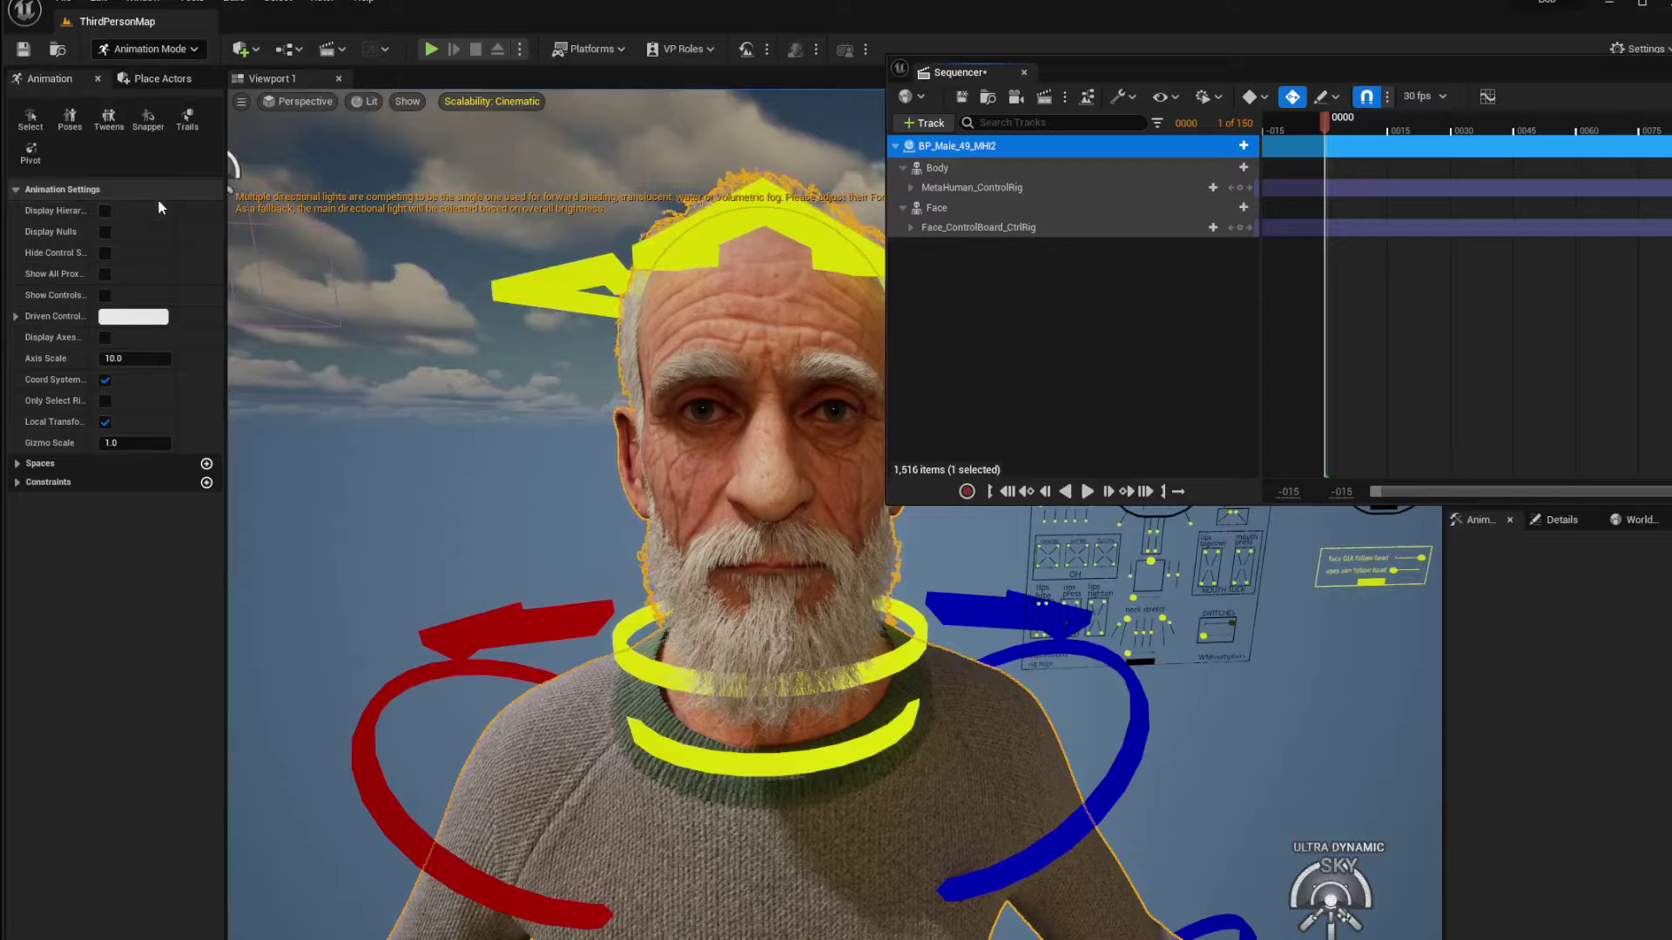
click(69, 122)
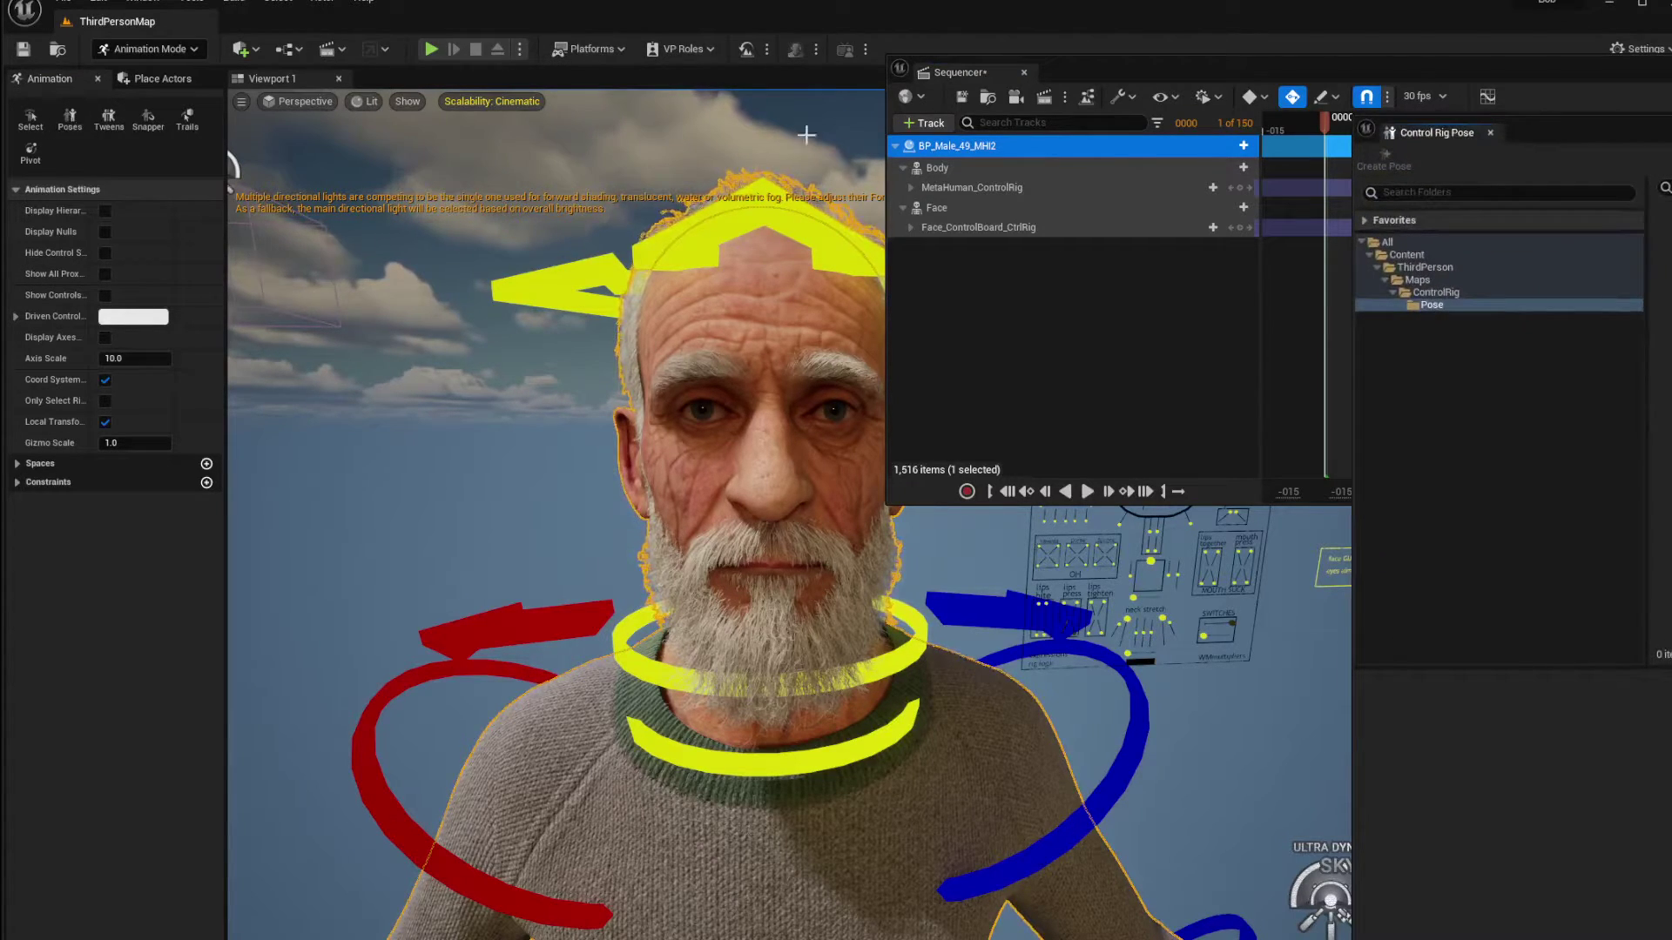
drag(1616, 132, 651, 143)
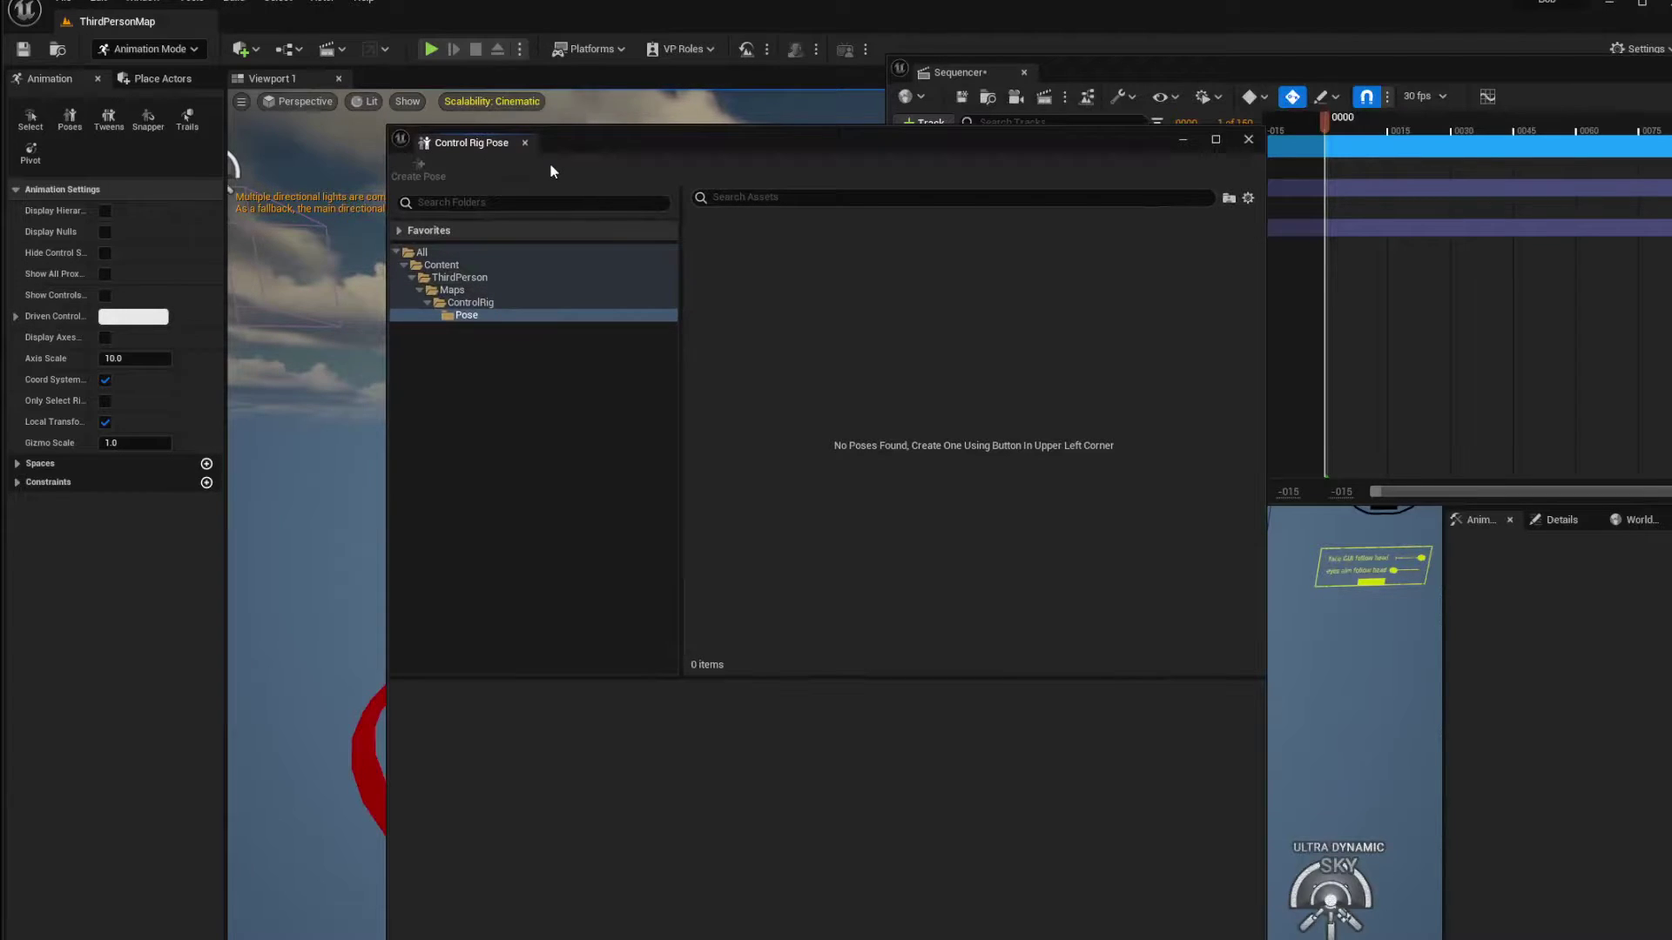
Step: Add the existing MetaHumans/Common/Common/PoseLibrary folder to the pose library view
right_click(435, 254)
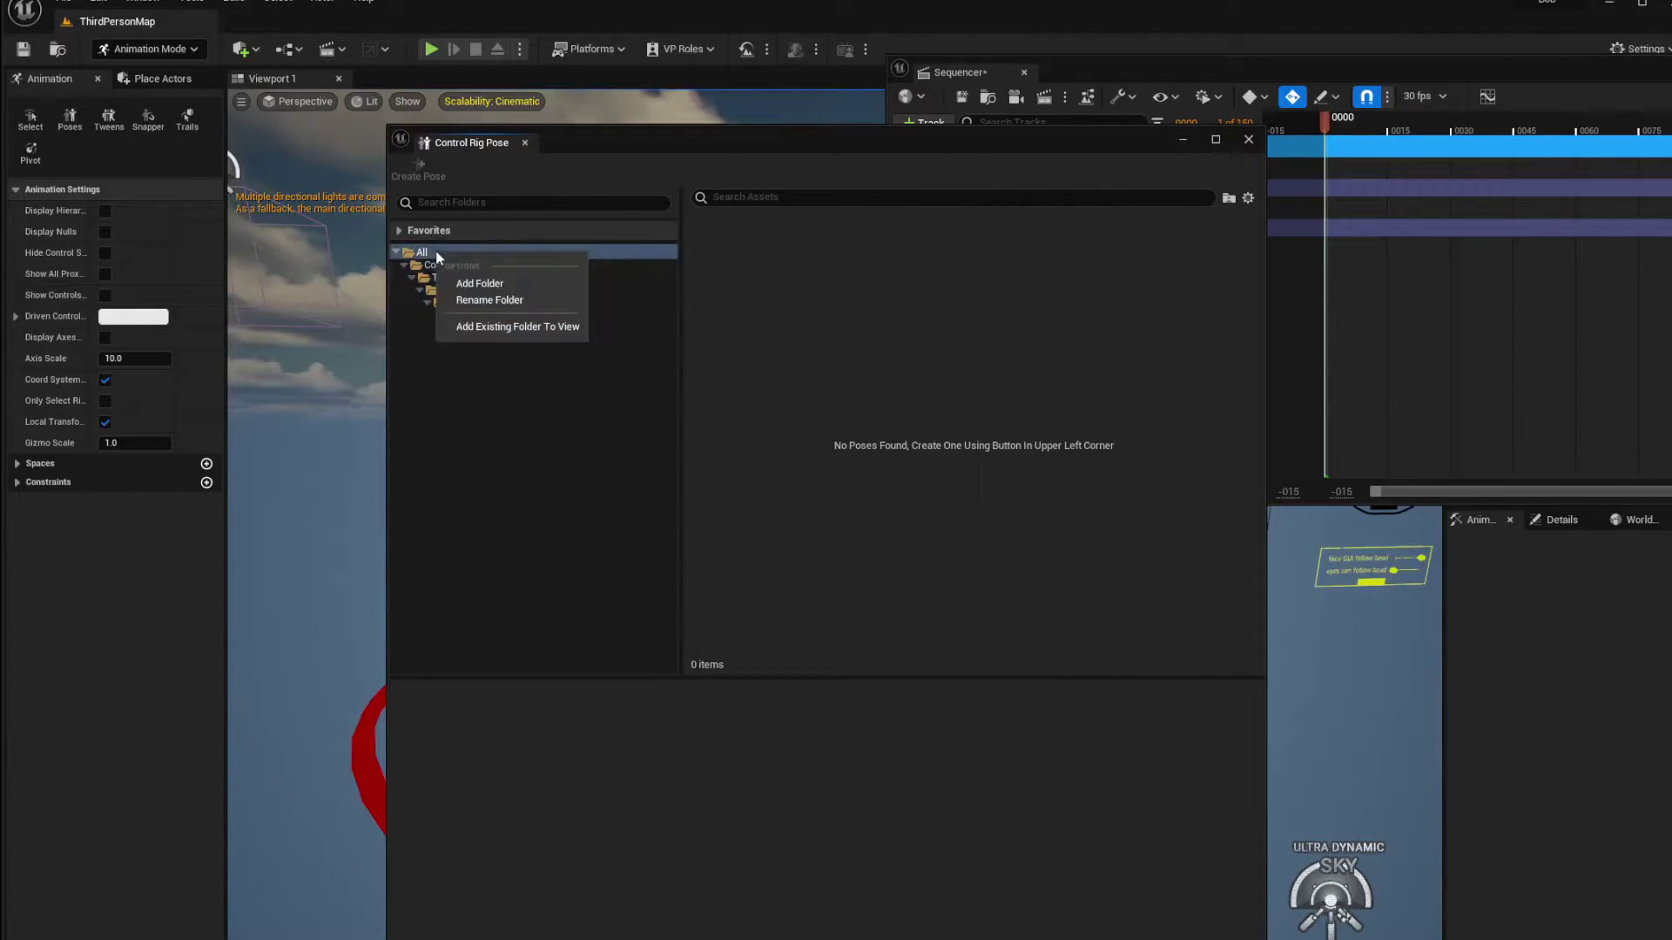
click(525, 327)
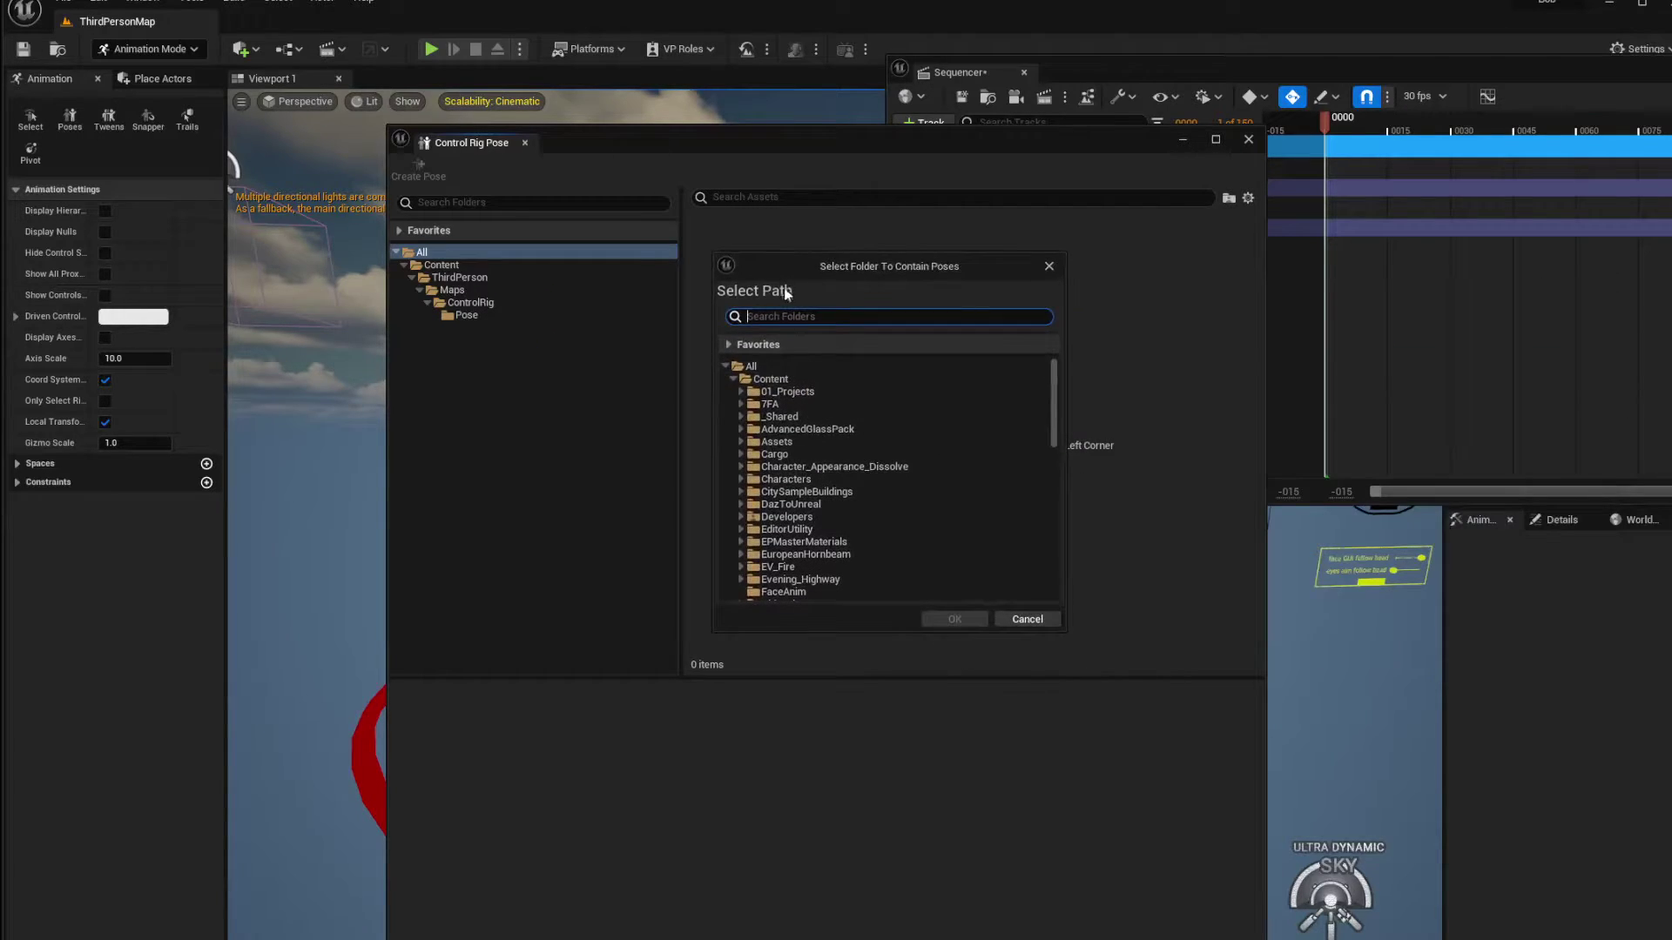
scroll(845, 444, down, 3)
scroll(848, 470, down, 4)
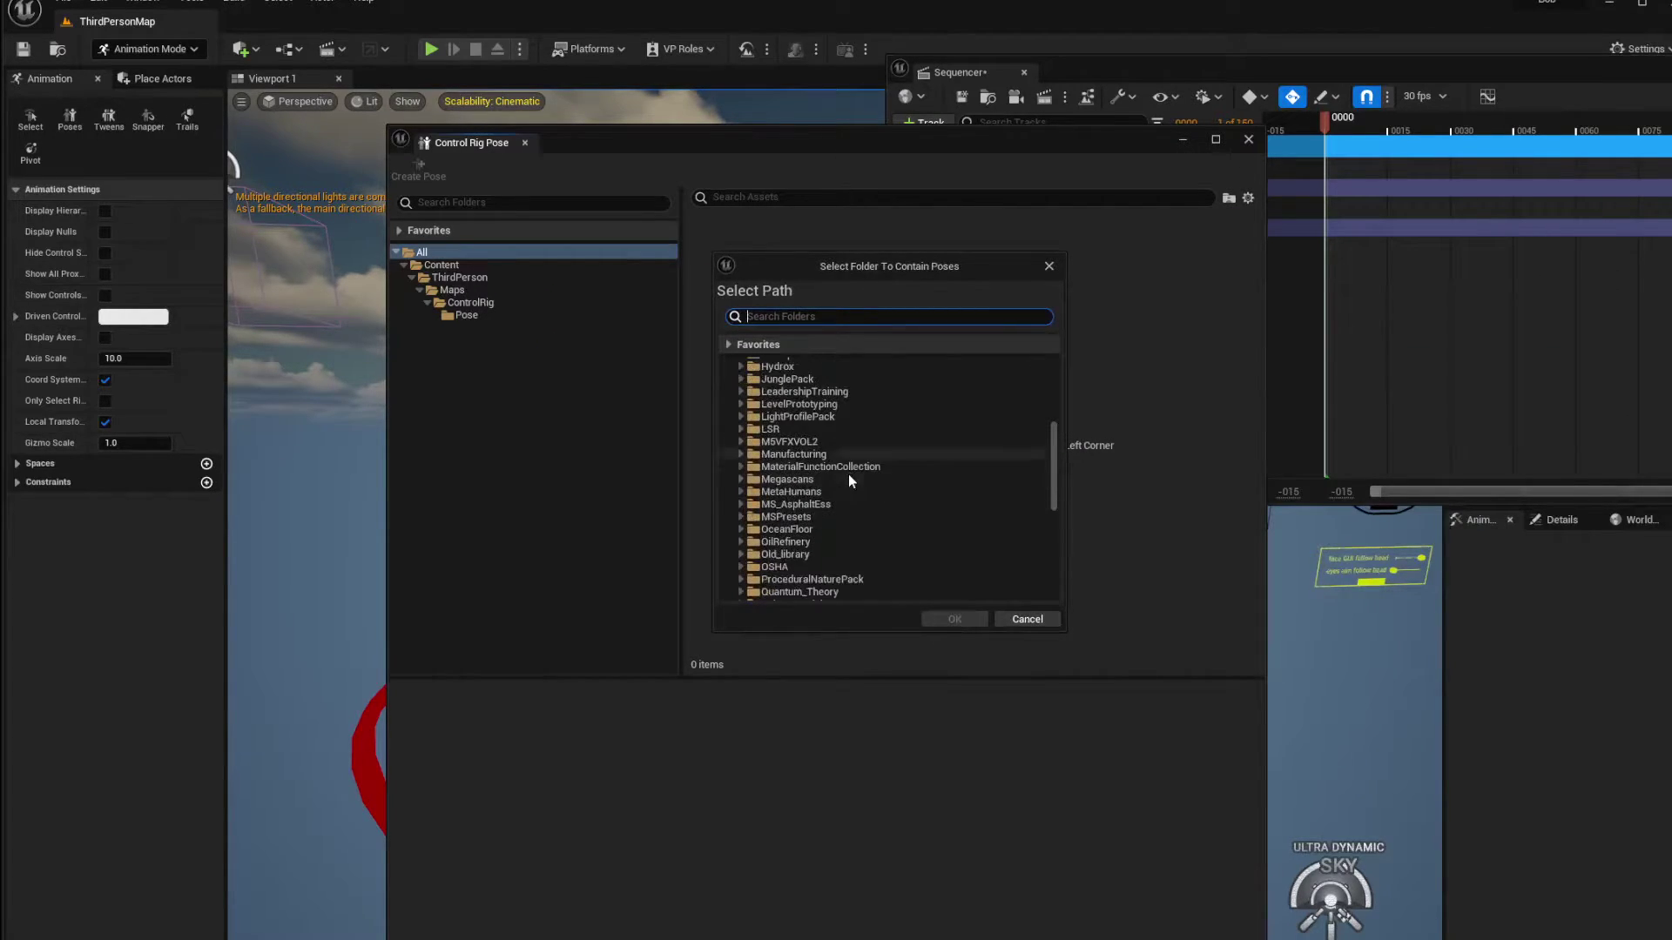
click(739, 492)
click(740, 492)
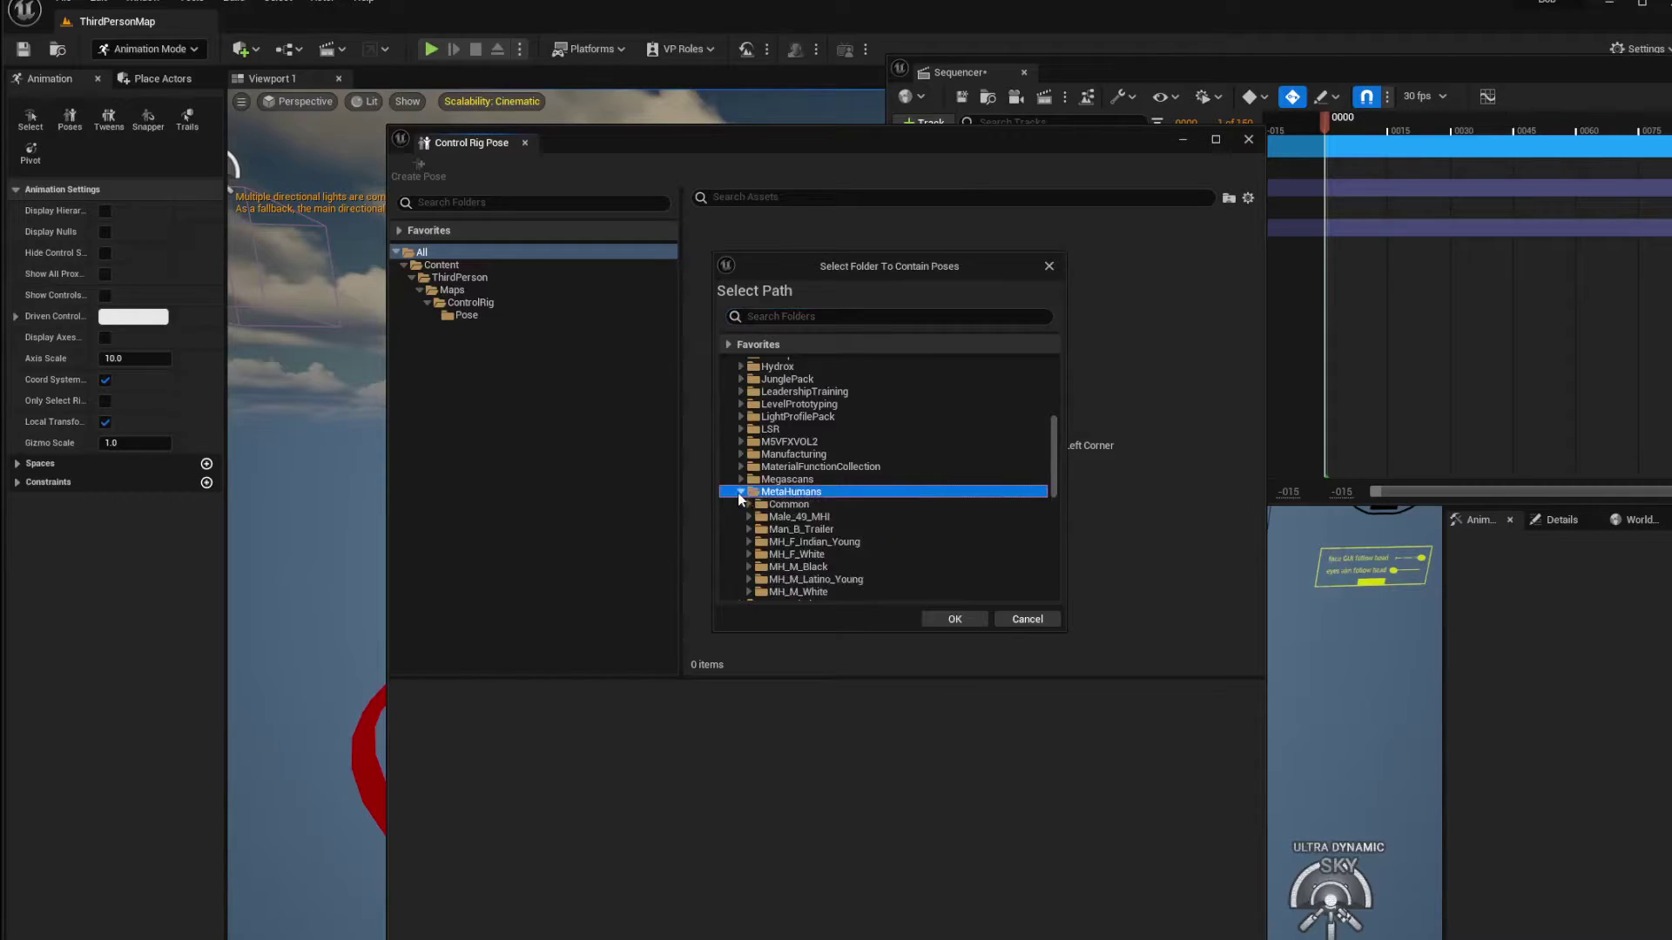
click(757, 517)
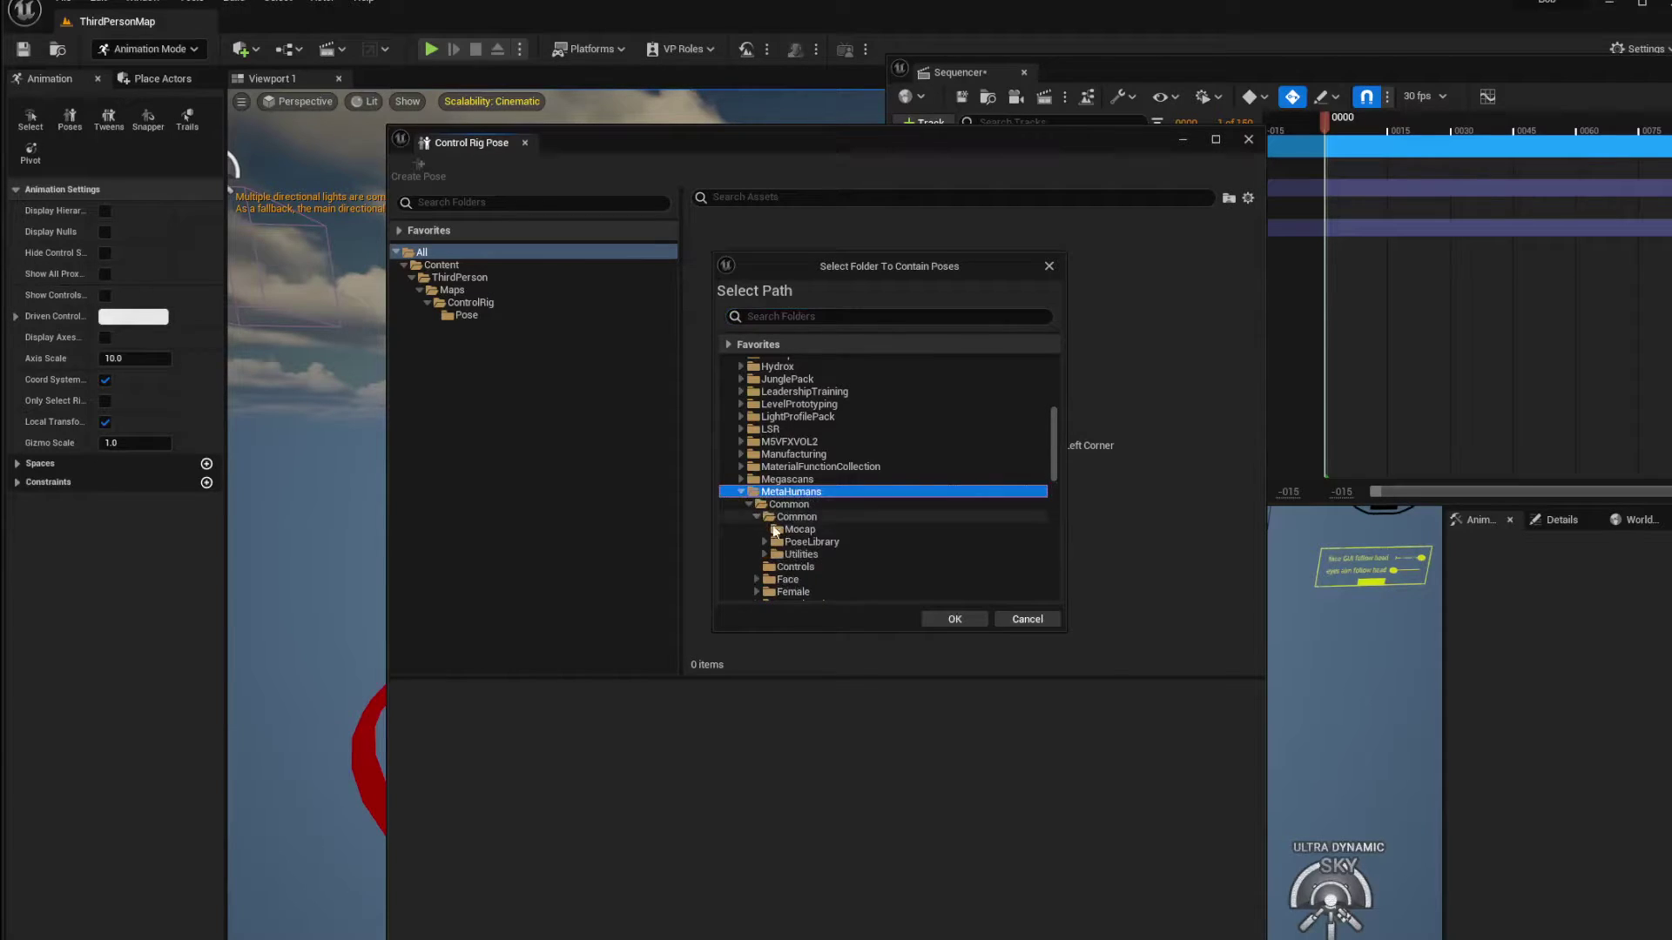
scroll(837, 498, down, 2)
click(775, 493)
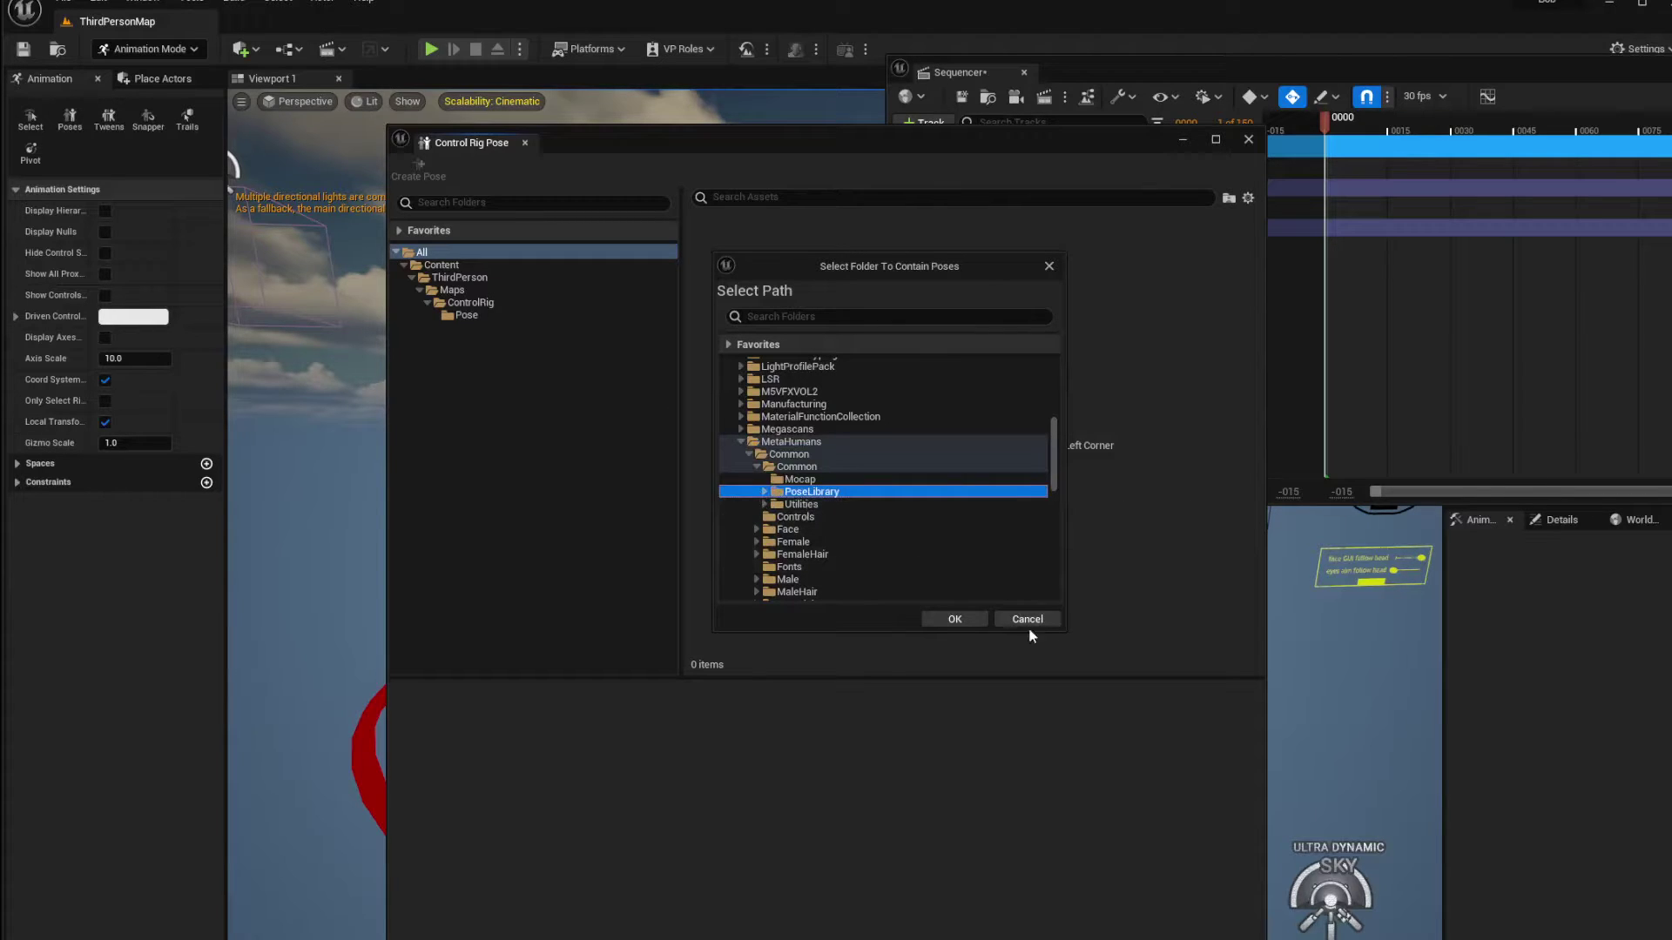
click(955, 620)
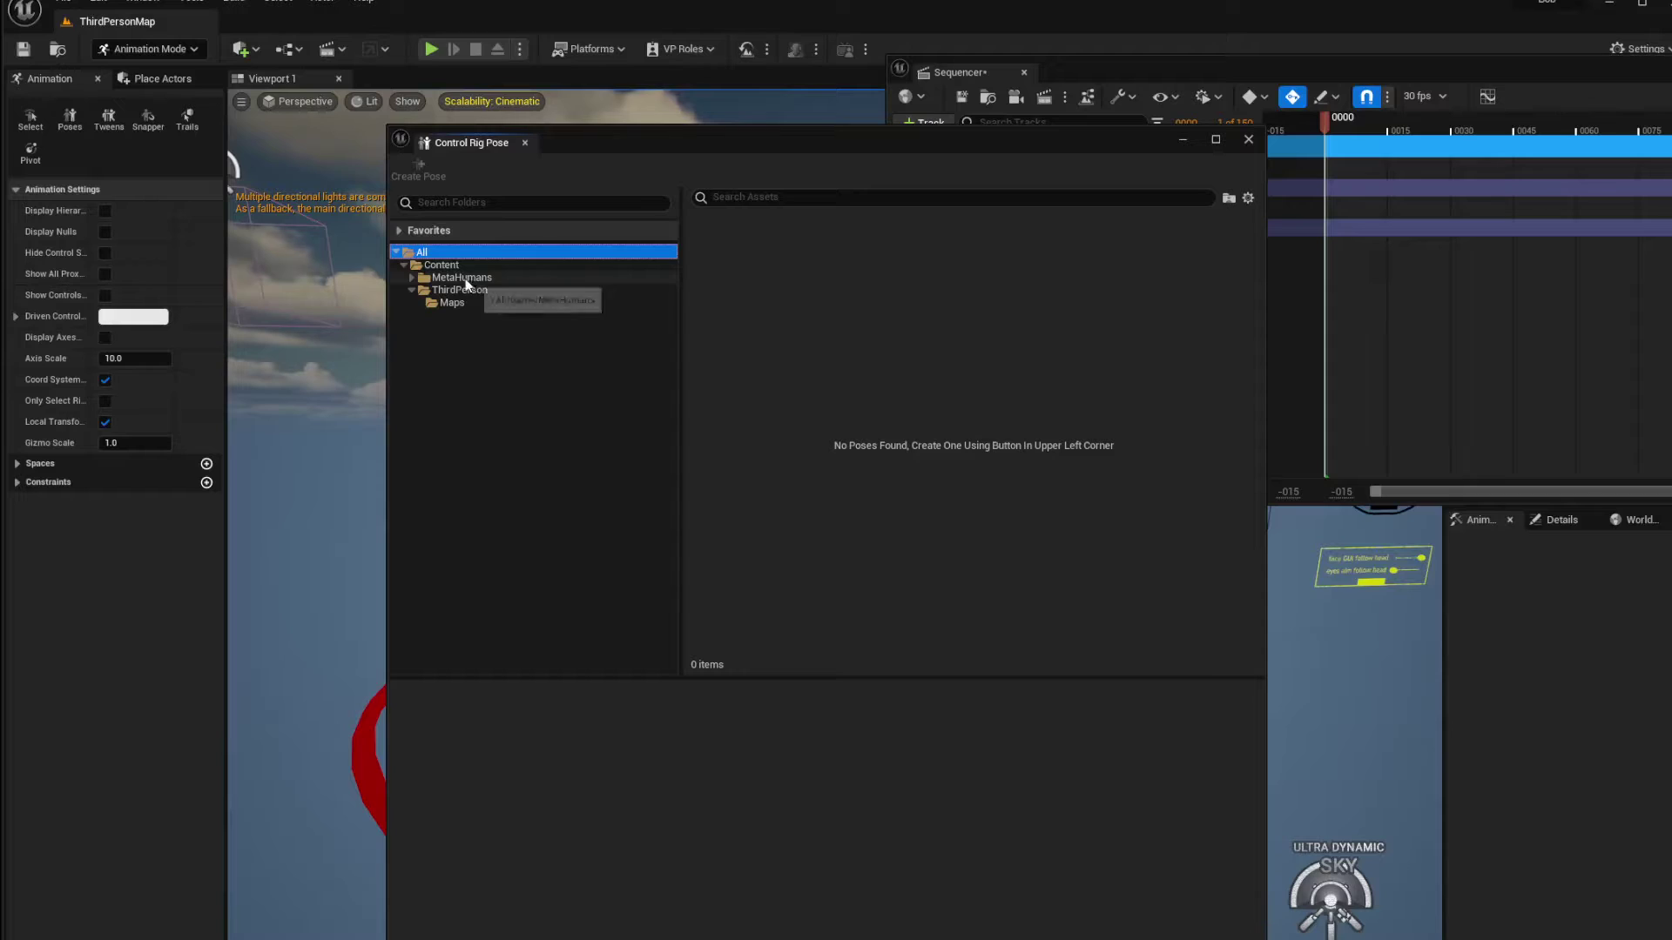
Step: Expand the MetaHumans folders in the pose library down to PoseLibrary and open its Face folder
click(412, 277)
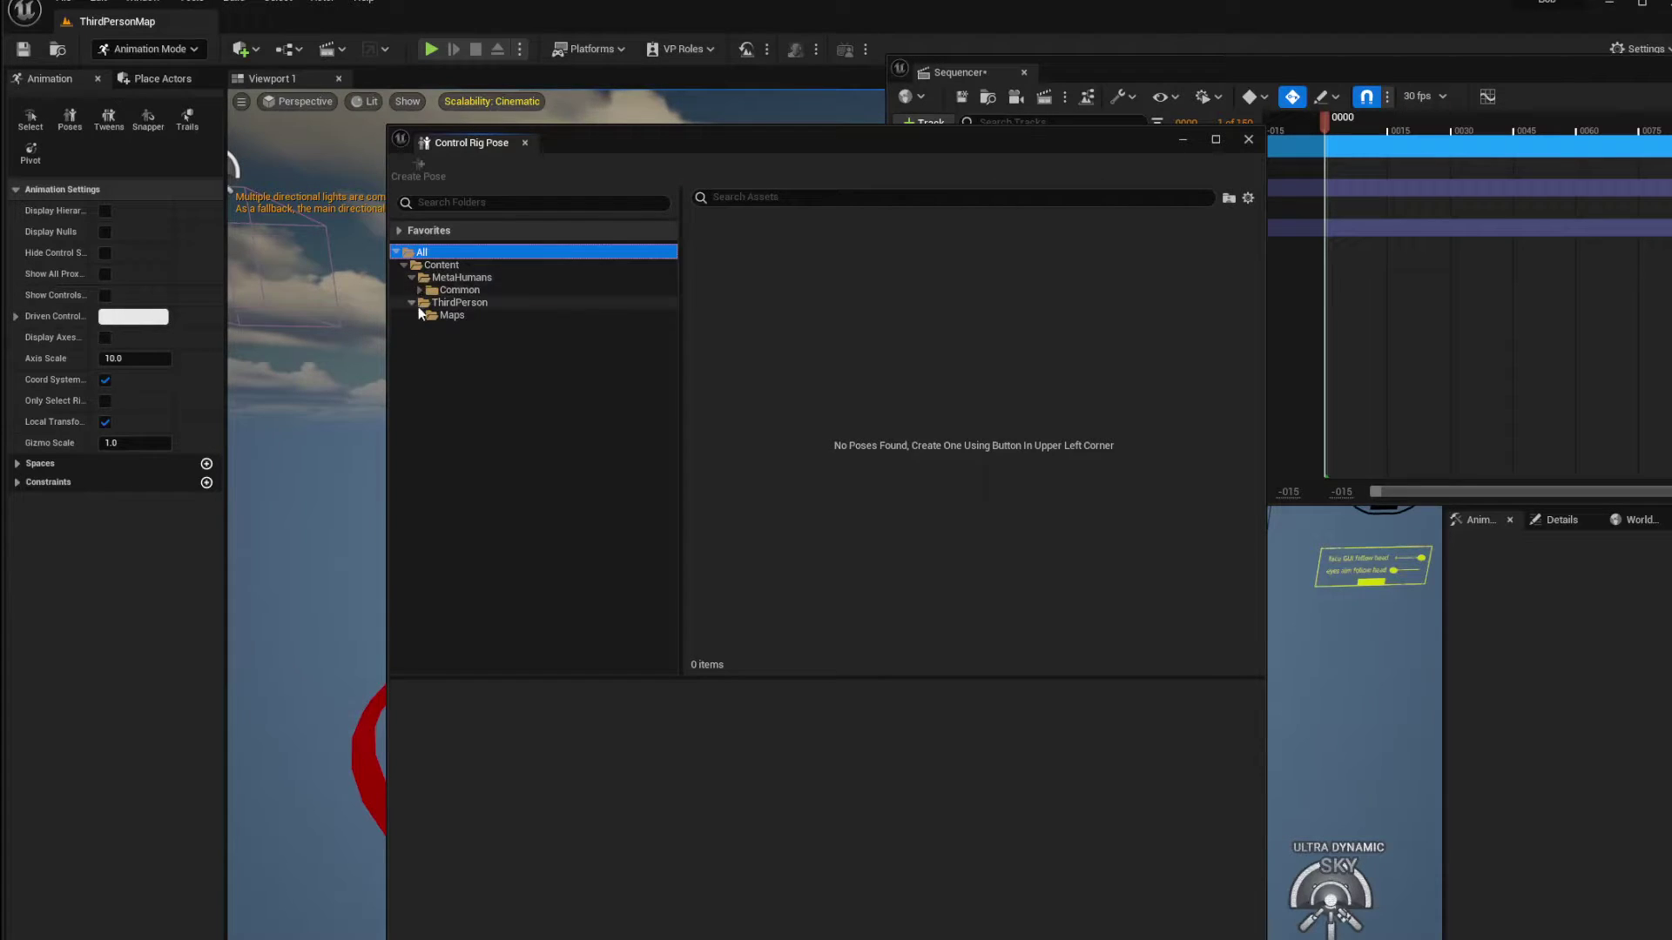
click(420, 290)
click(427, 304)
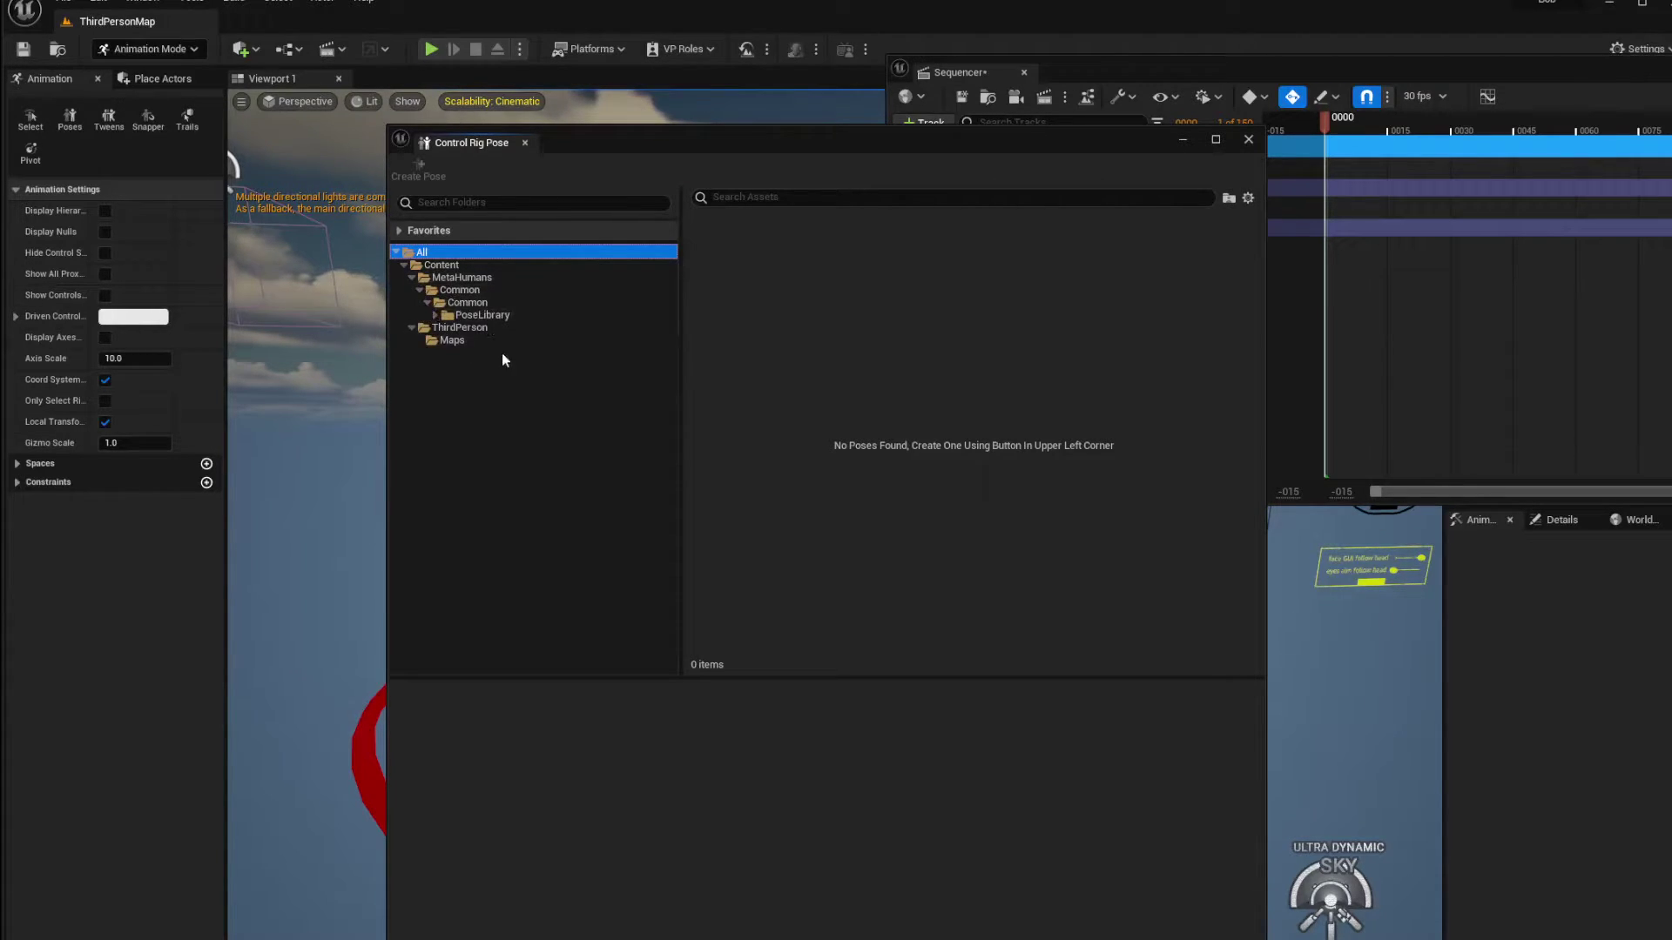
click(477, 316)
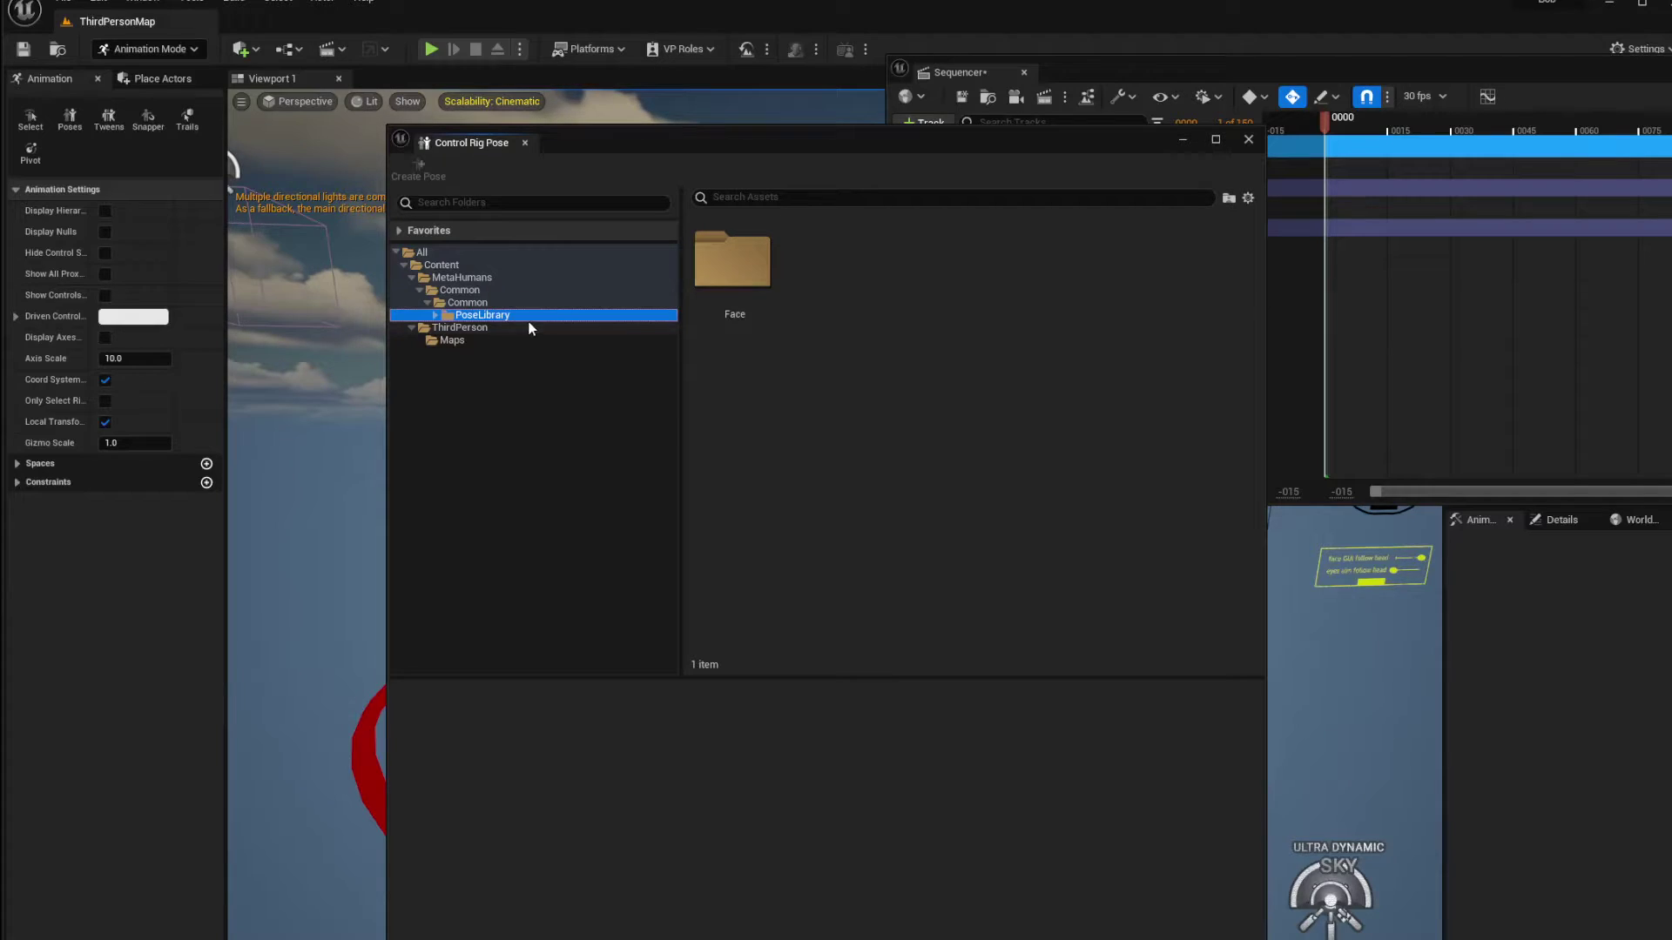
click(433, 316)
click(488, 328)
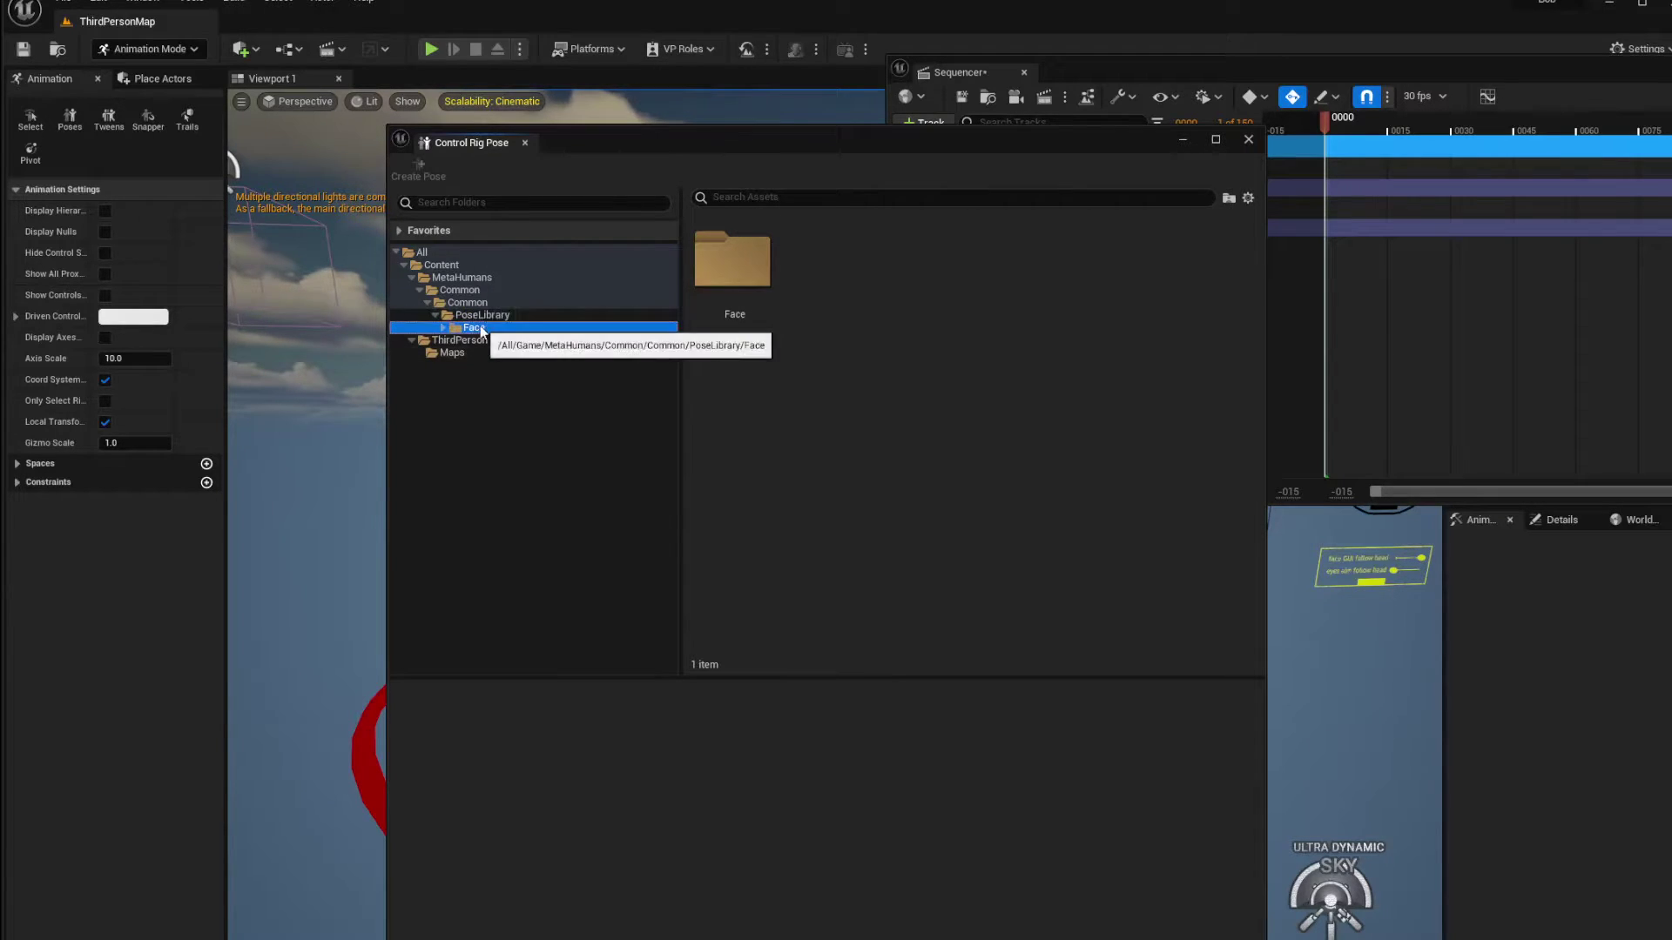
click(442, 328)
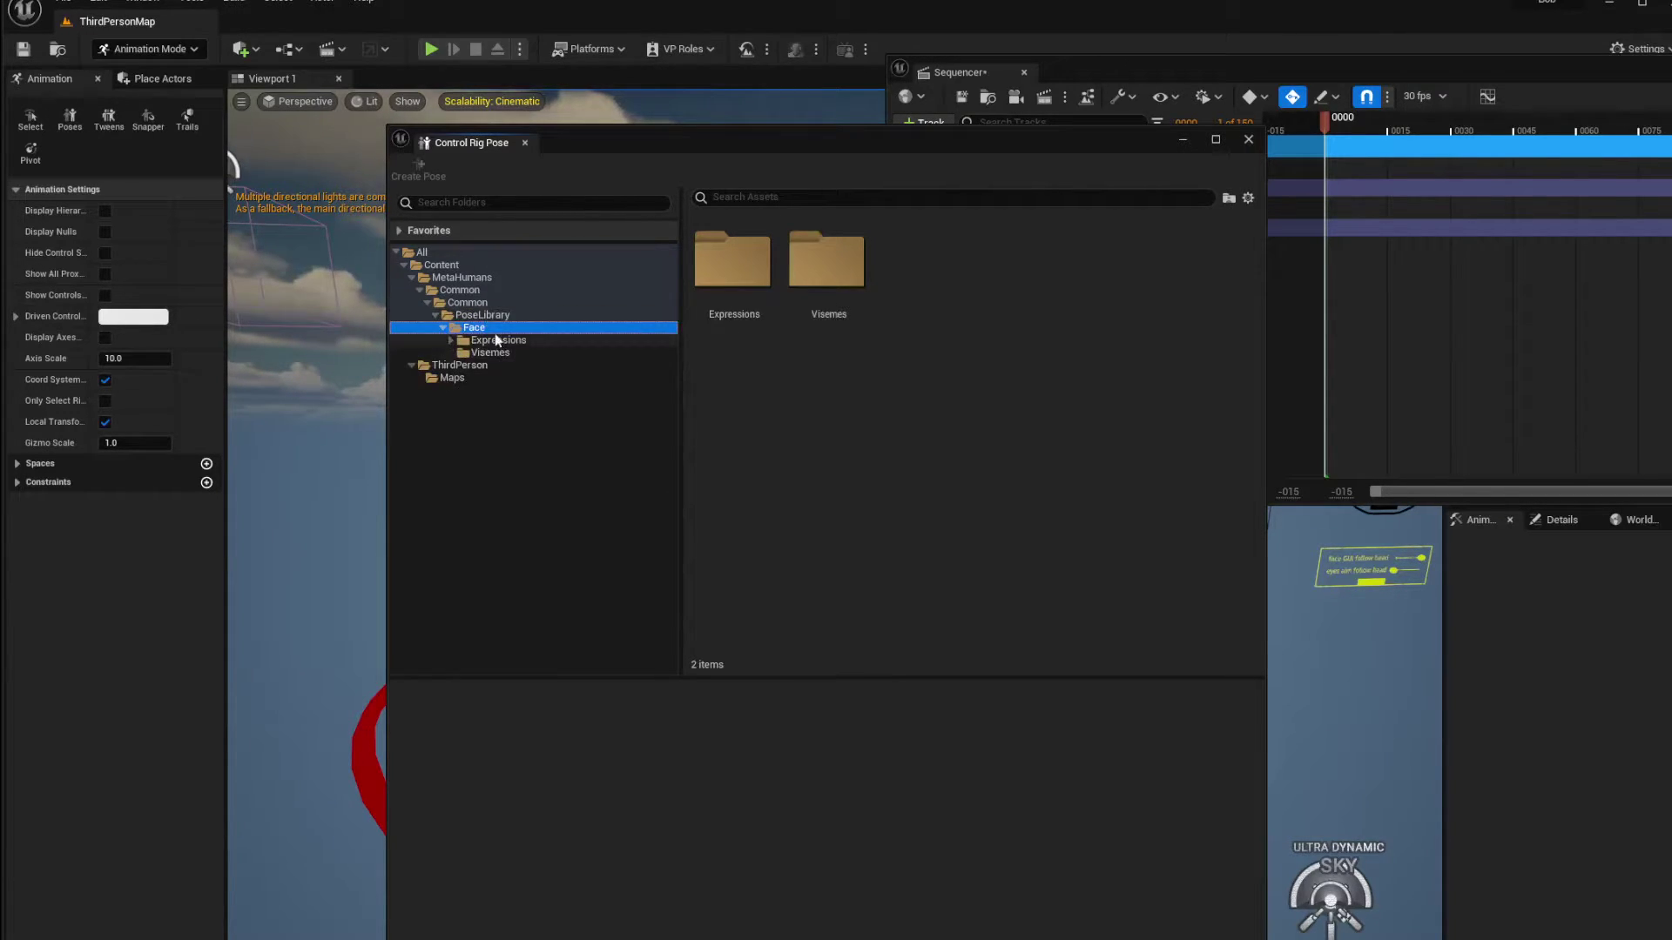
Step: Browse the Visemes and Expressions pose folders, and select the Anger-03_Anger pose in Expressions
click(498, 339)
click(490, 352)
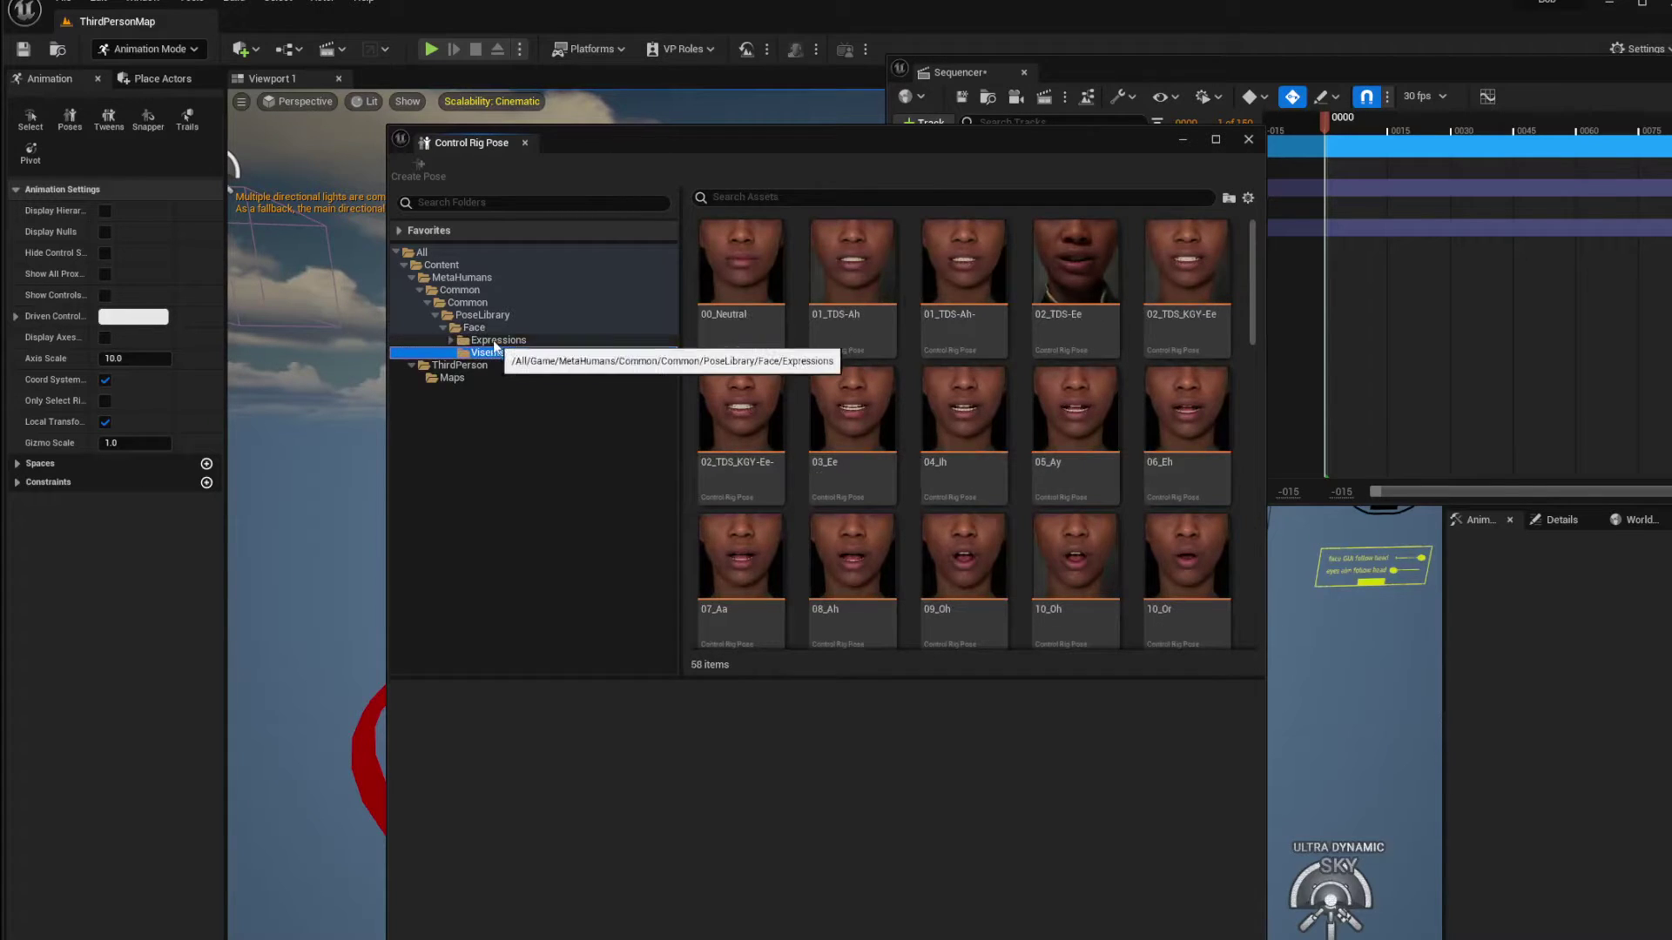
click(498, 339)
click(1073, 262)
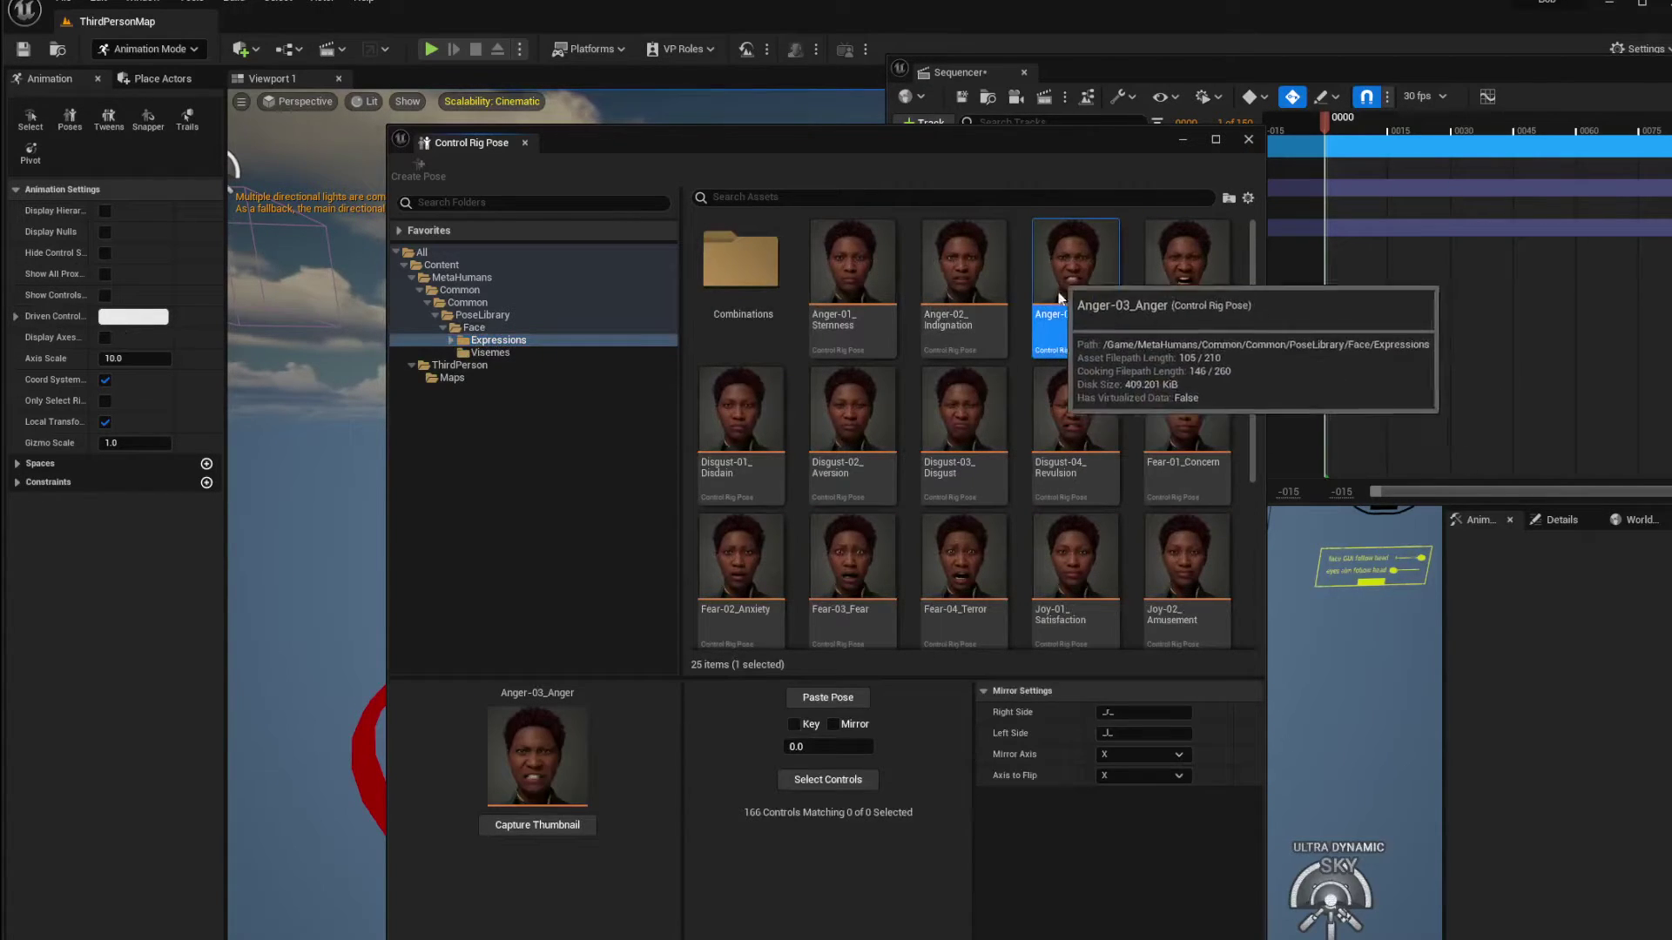
Step: Arrange the pose library beside the MetaHuman's face, with Sequencer out of the way, and hide the rig controls in the viewport
drag(1020, 147, 696, 118)
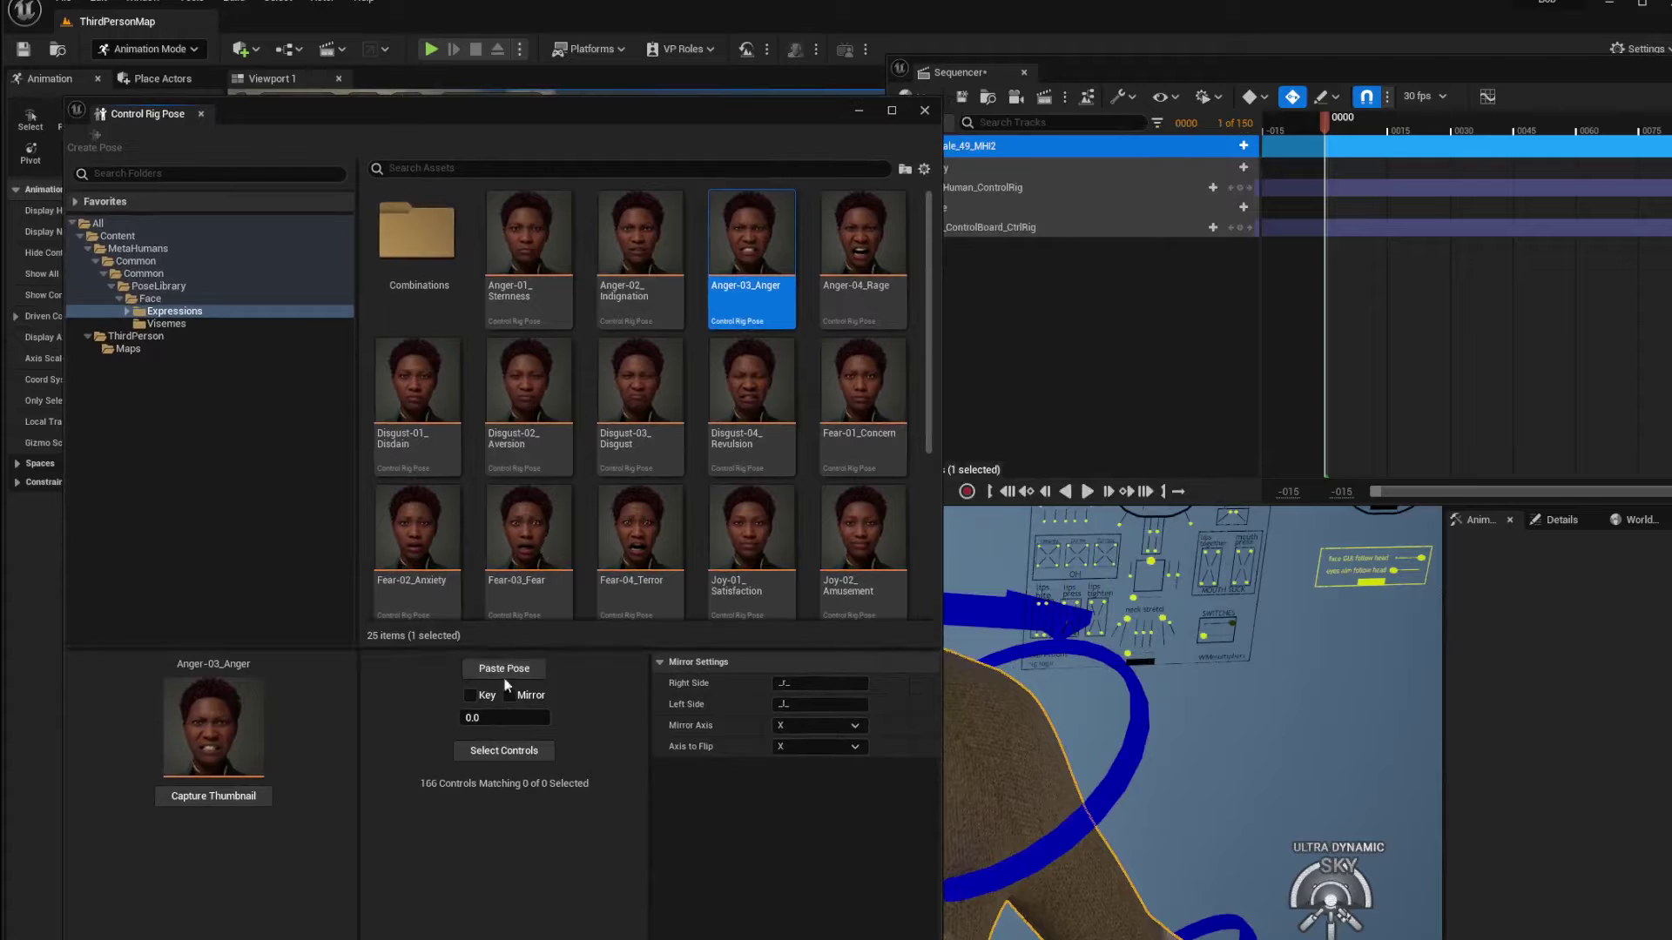
drag(1369, 82, 1671, 82)
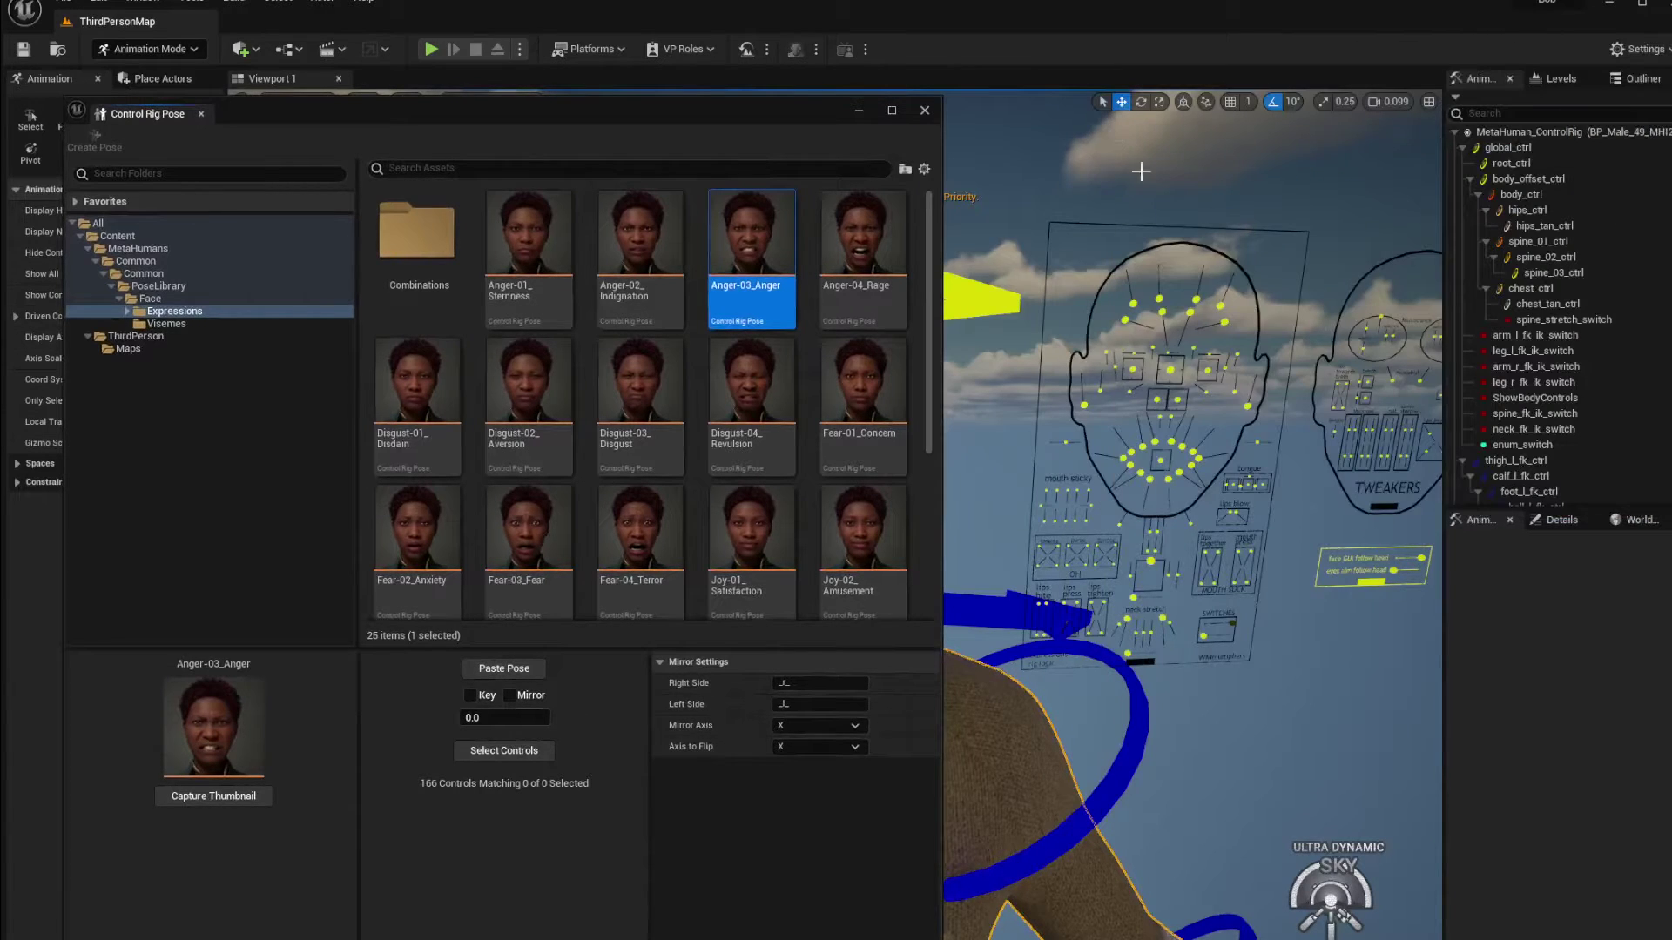
drag(730, 112, 608, 97)
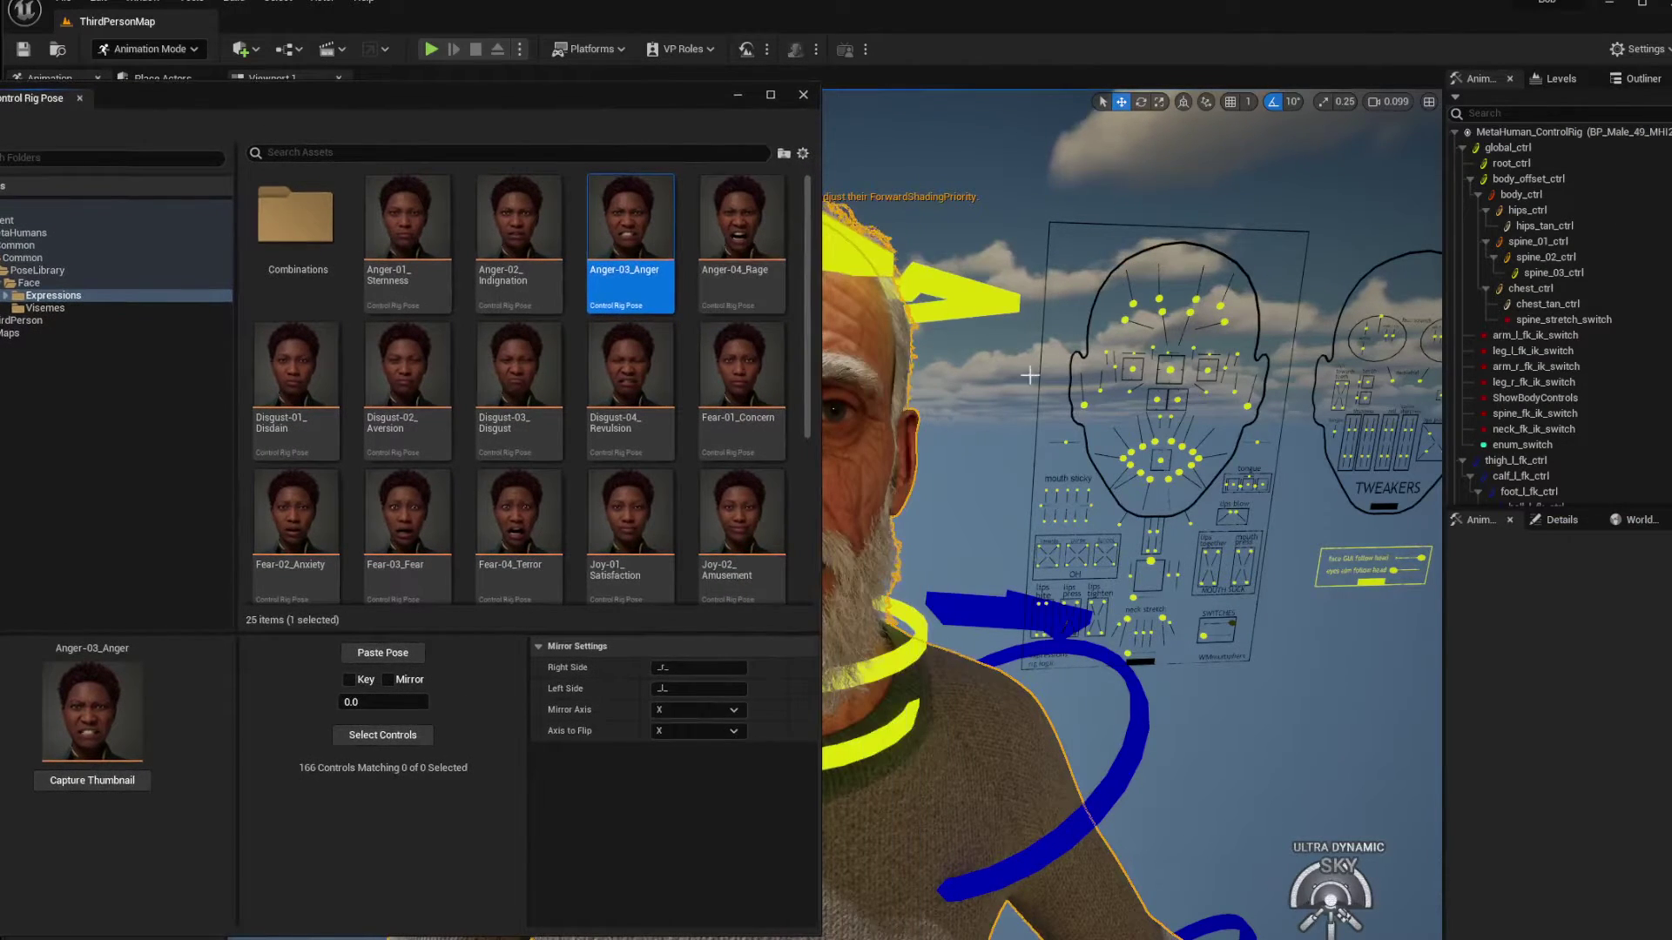
right_drag(1027, 418, 1123, 413)
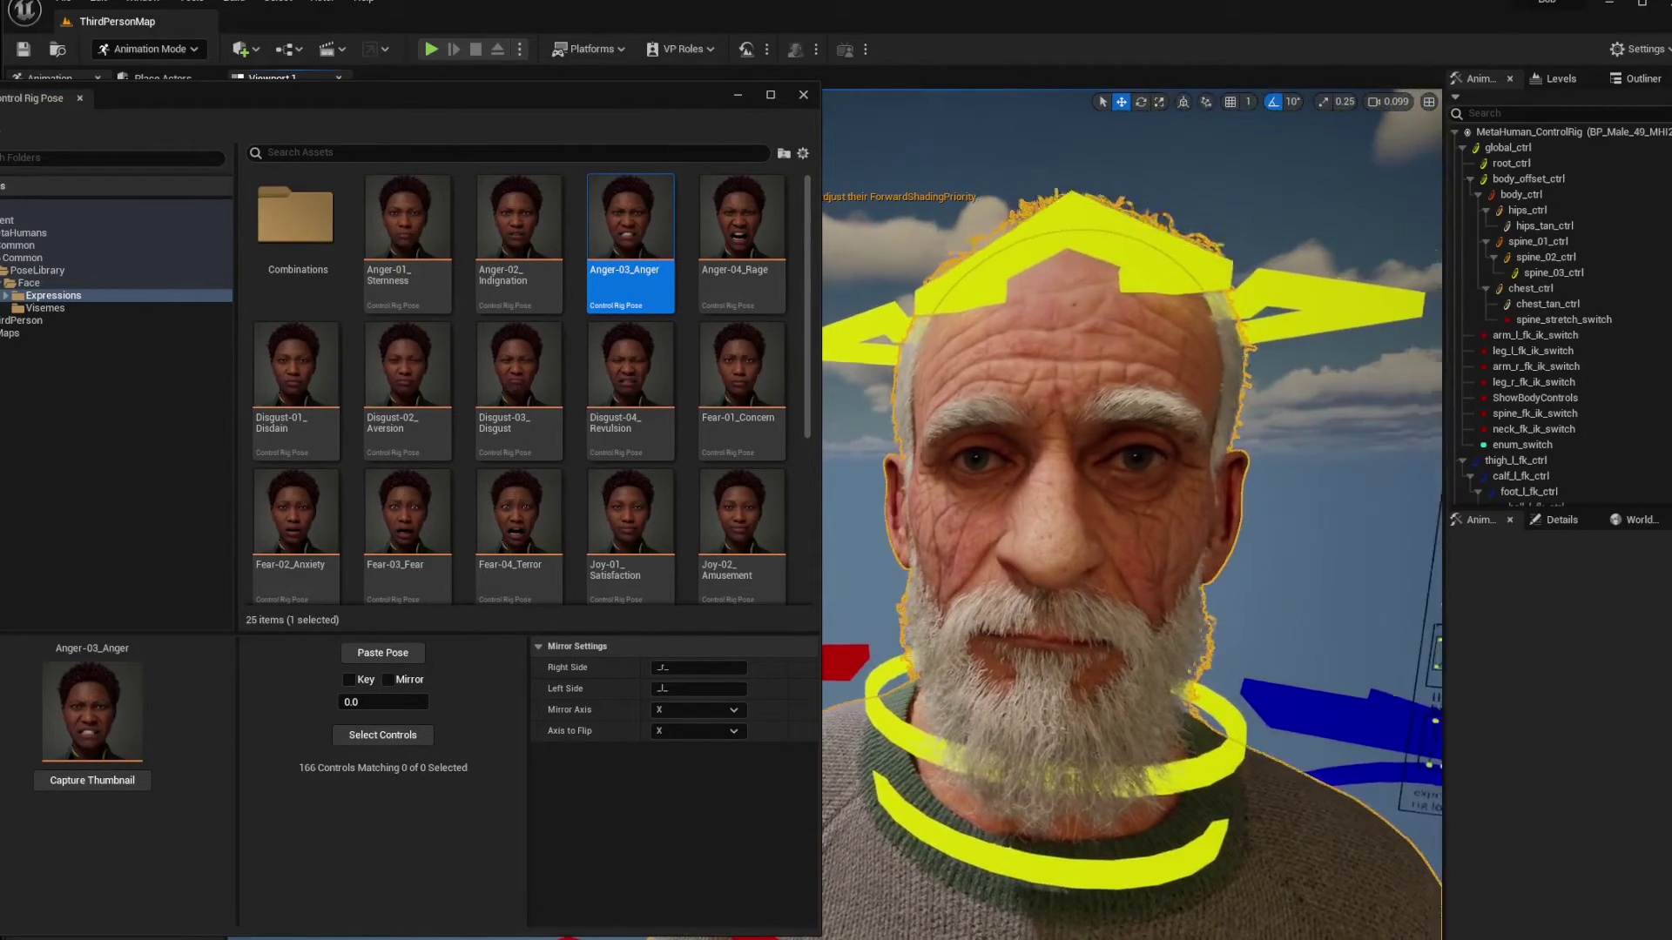
click(1417, 464)
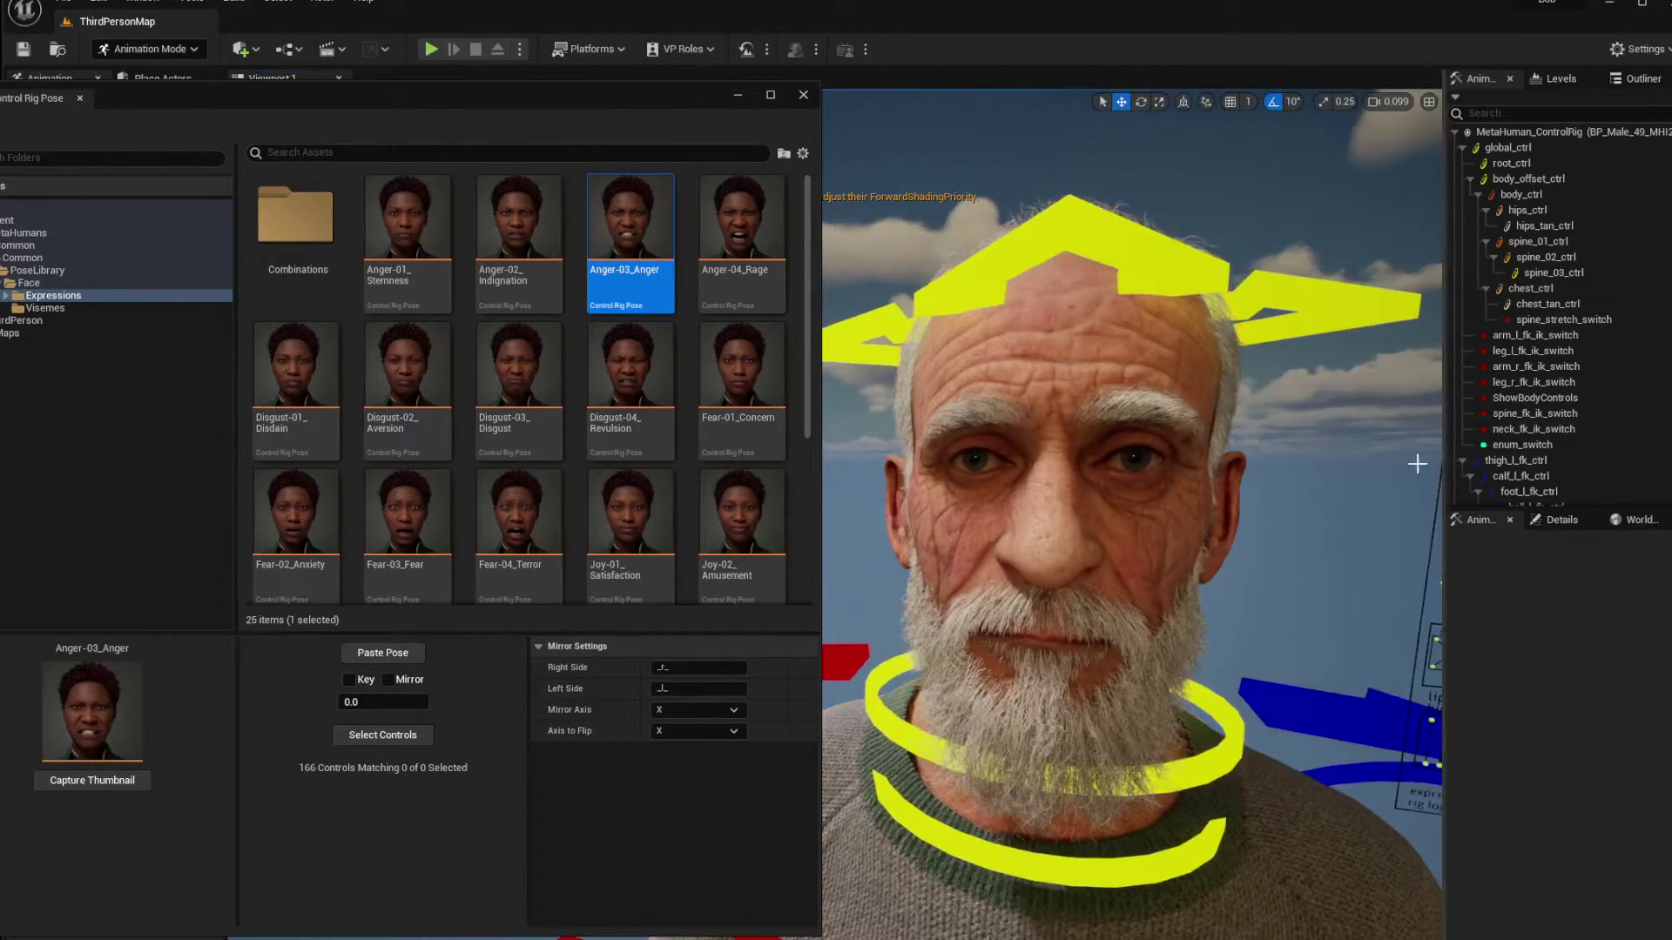
key(t)
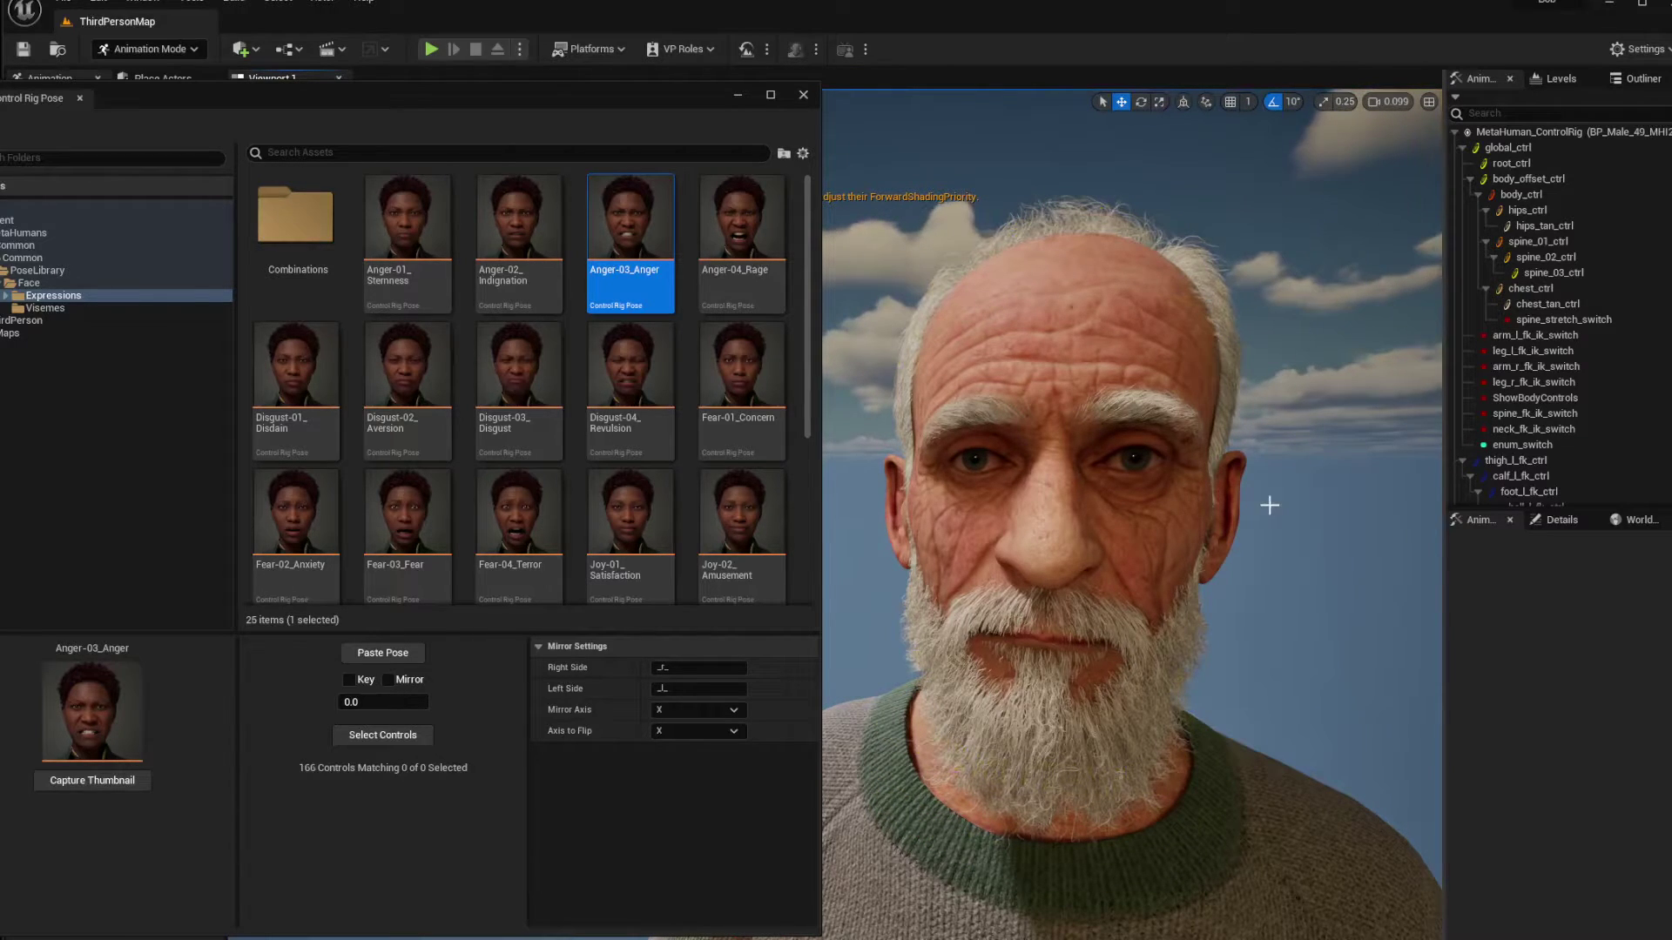
Step: Choose the Anger-04_Rage pose, select its matching face controls, and check their selected tracks in Sequencer
click(732, 223)
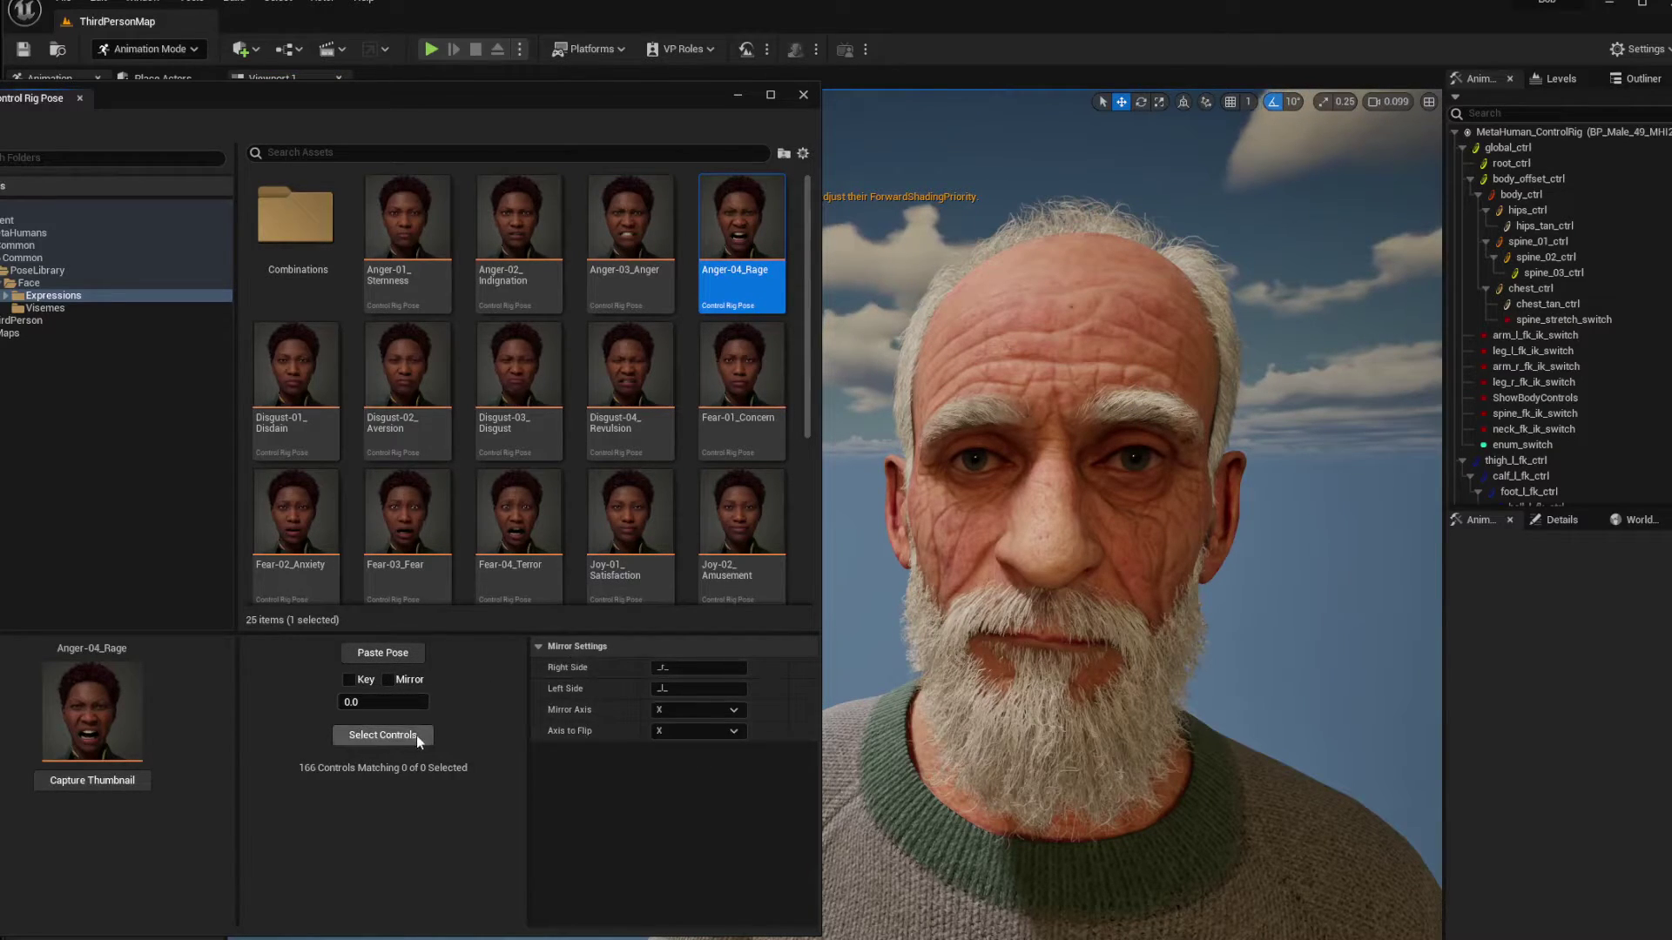
click(391, 738)
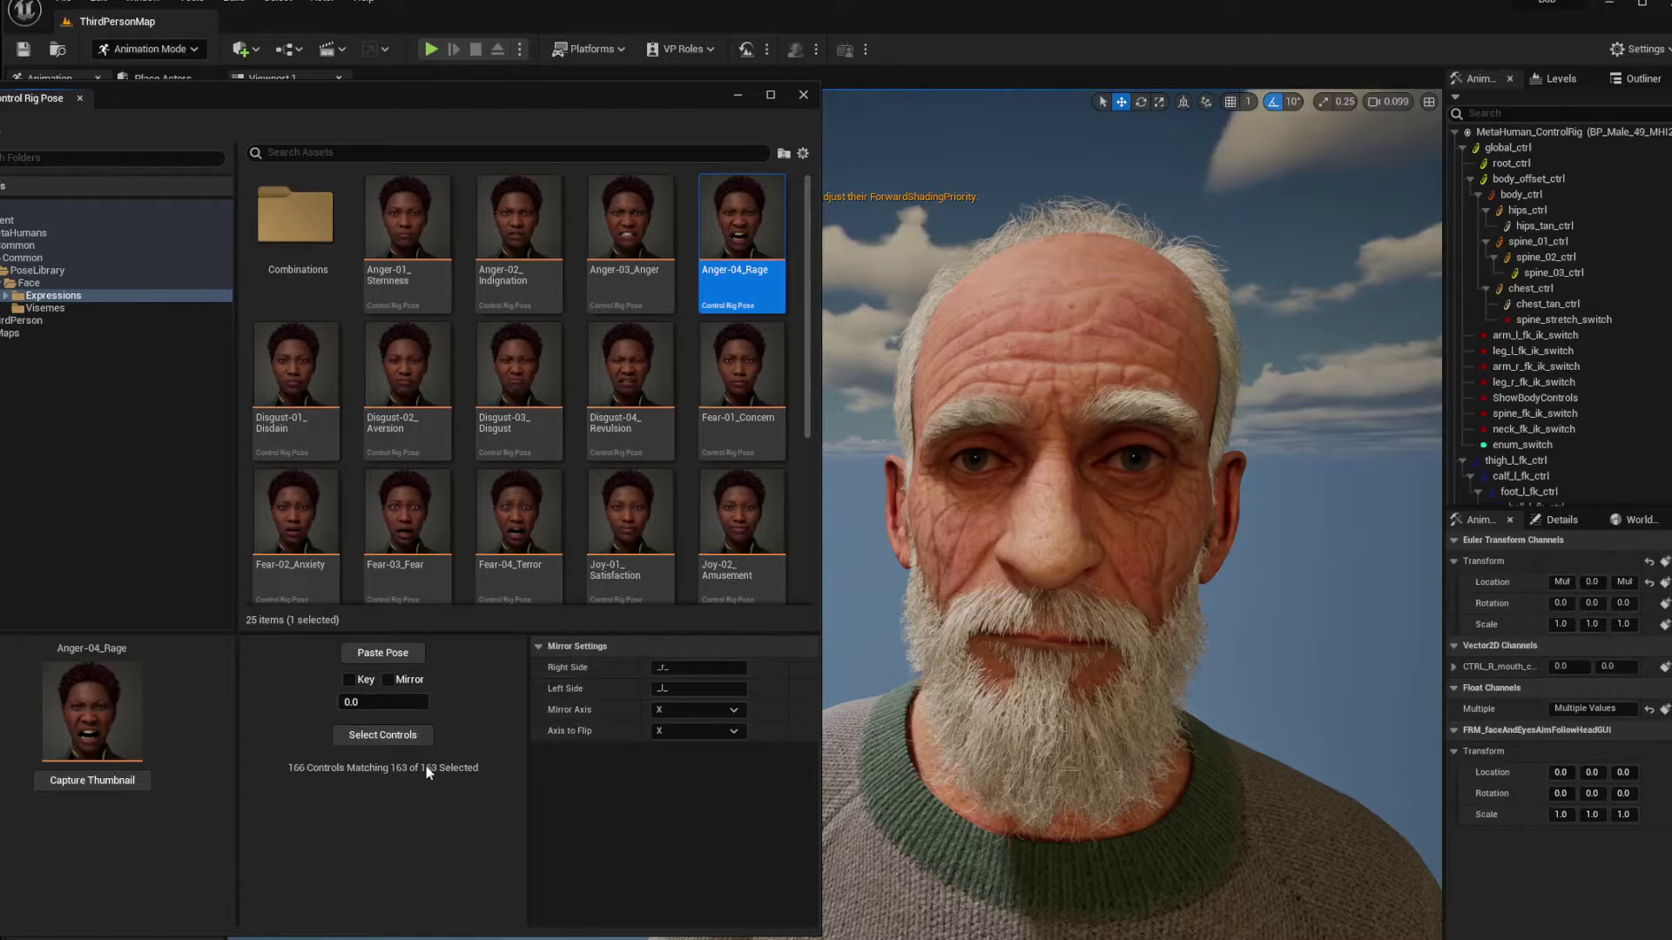
drag(1663, 70, 771, 102)
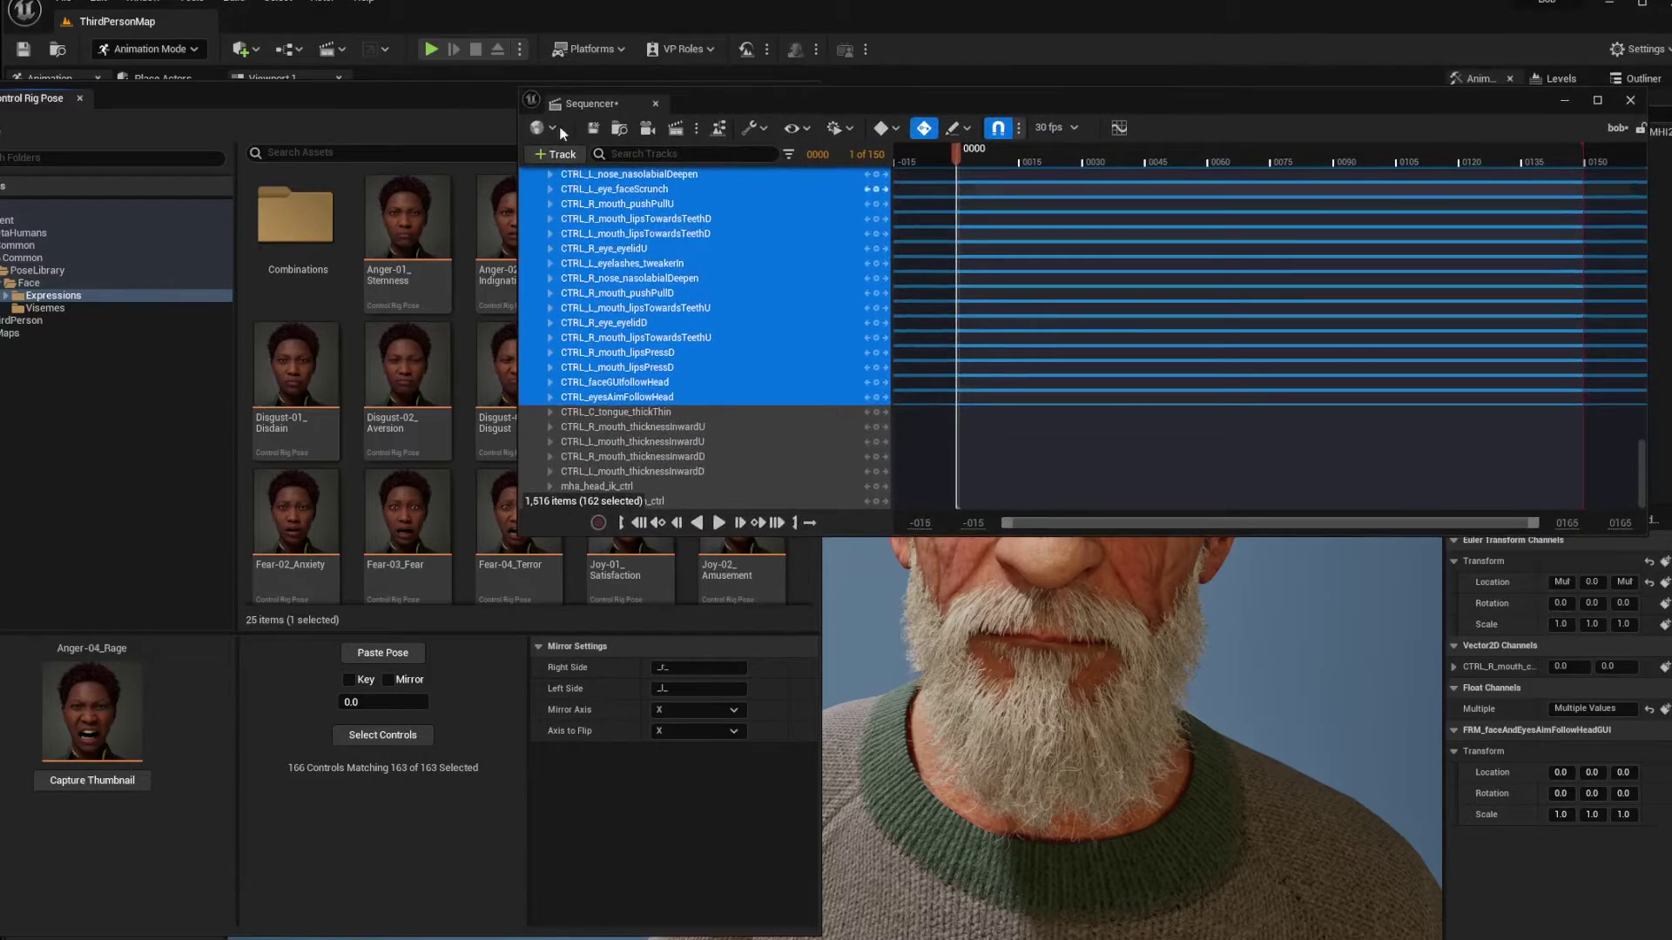
scroll(726, 348, up, 1)
scroll(727, 352, down, 10)
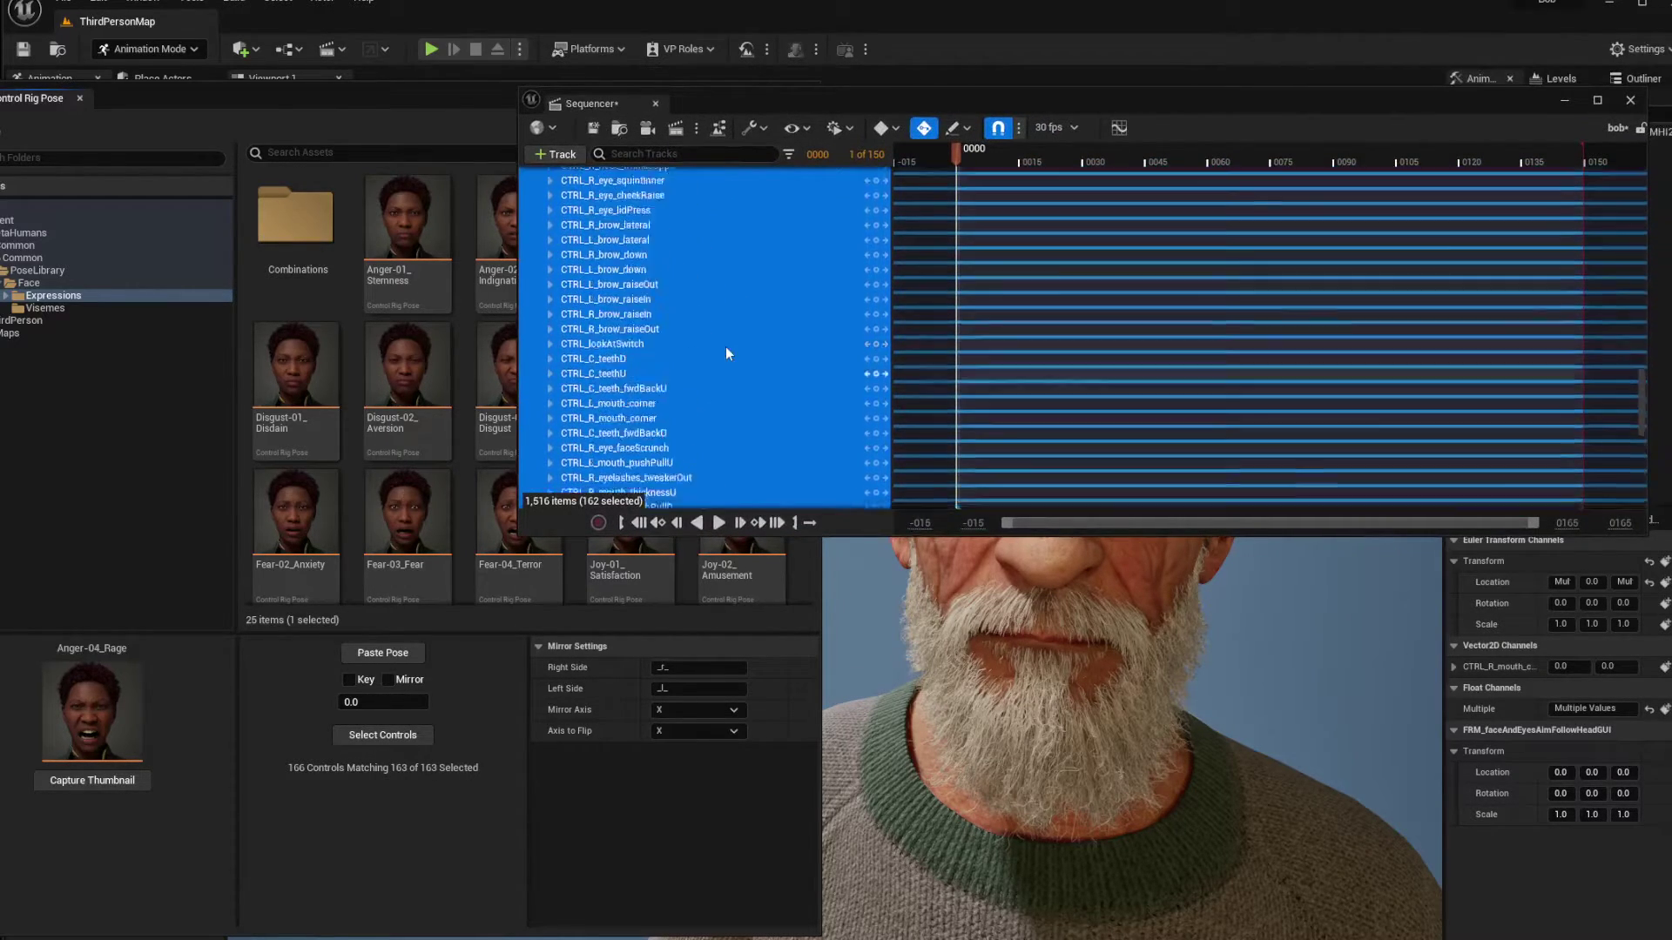
click(1565, 99)
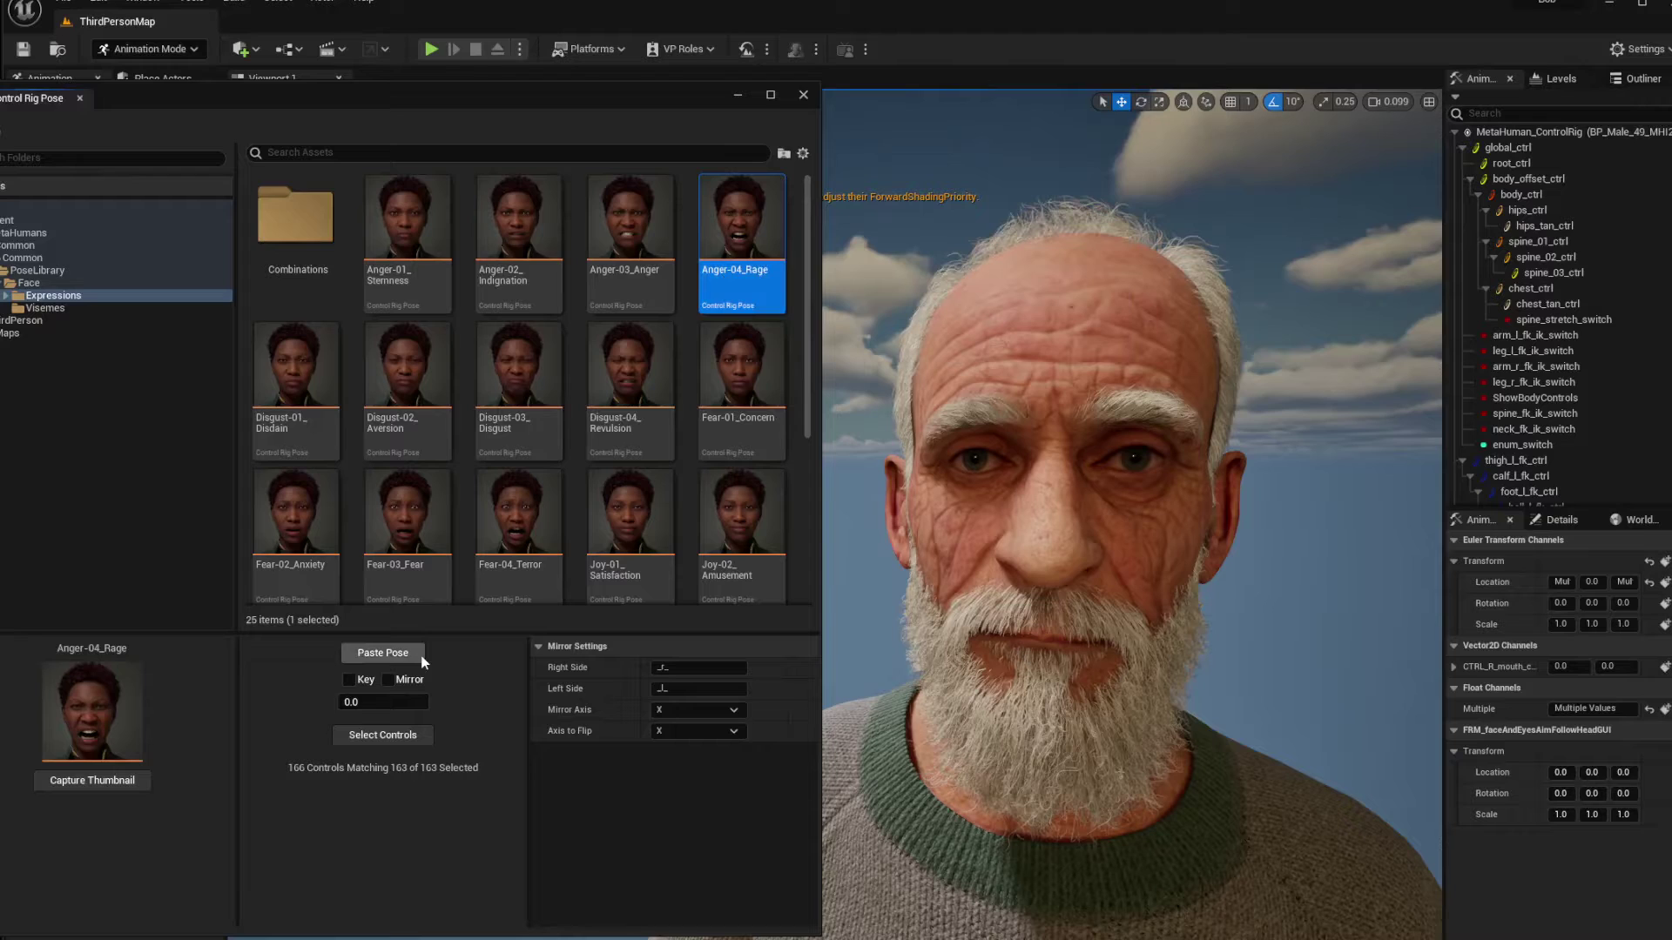
Step: Paste the Anger-04_Rage pose onto the MetaHuman and inspect the face up close
click(391, 662)
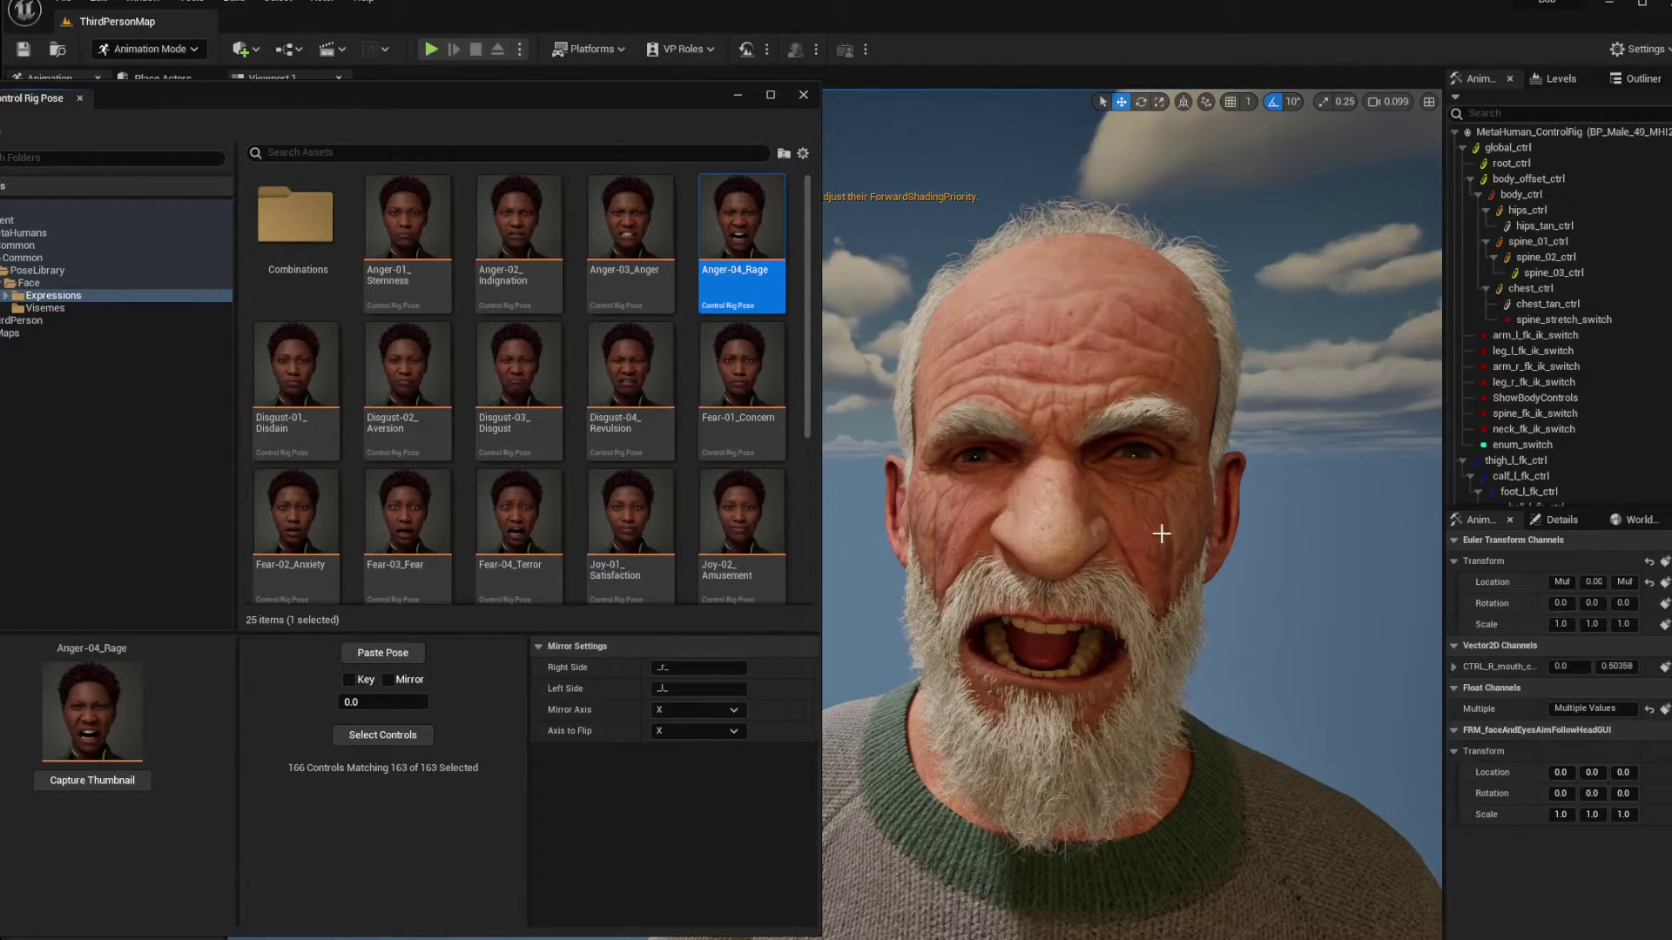
right_drag(932, 668, 932, 631)
mouse_move(1301, 526)
right_down()
mouse_move(1315, 527)
mouse_move(1284, 514)
mouse_move(1301, 526)
right_up()
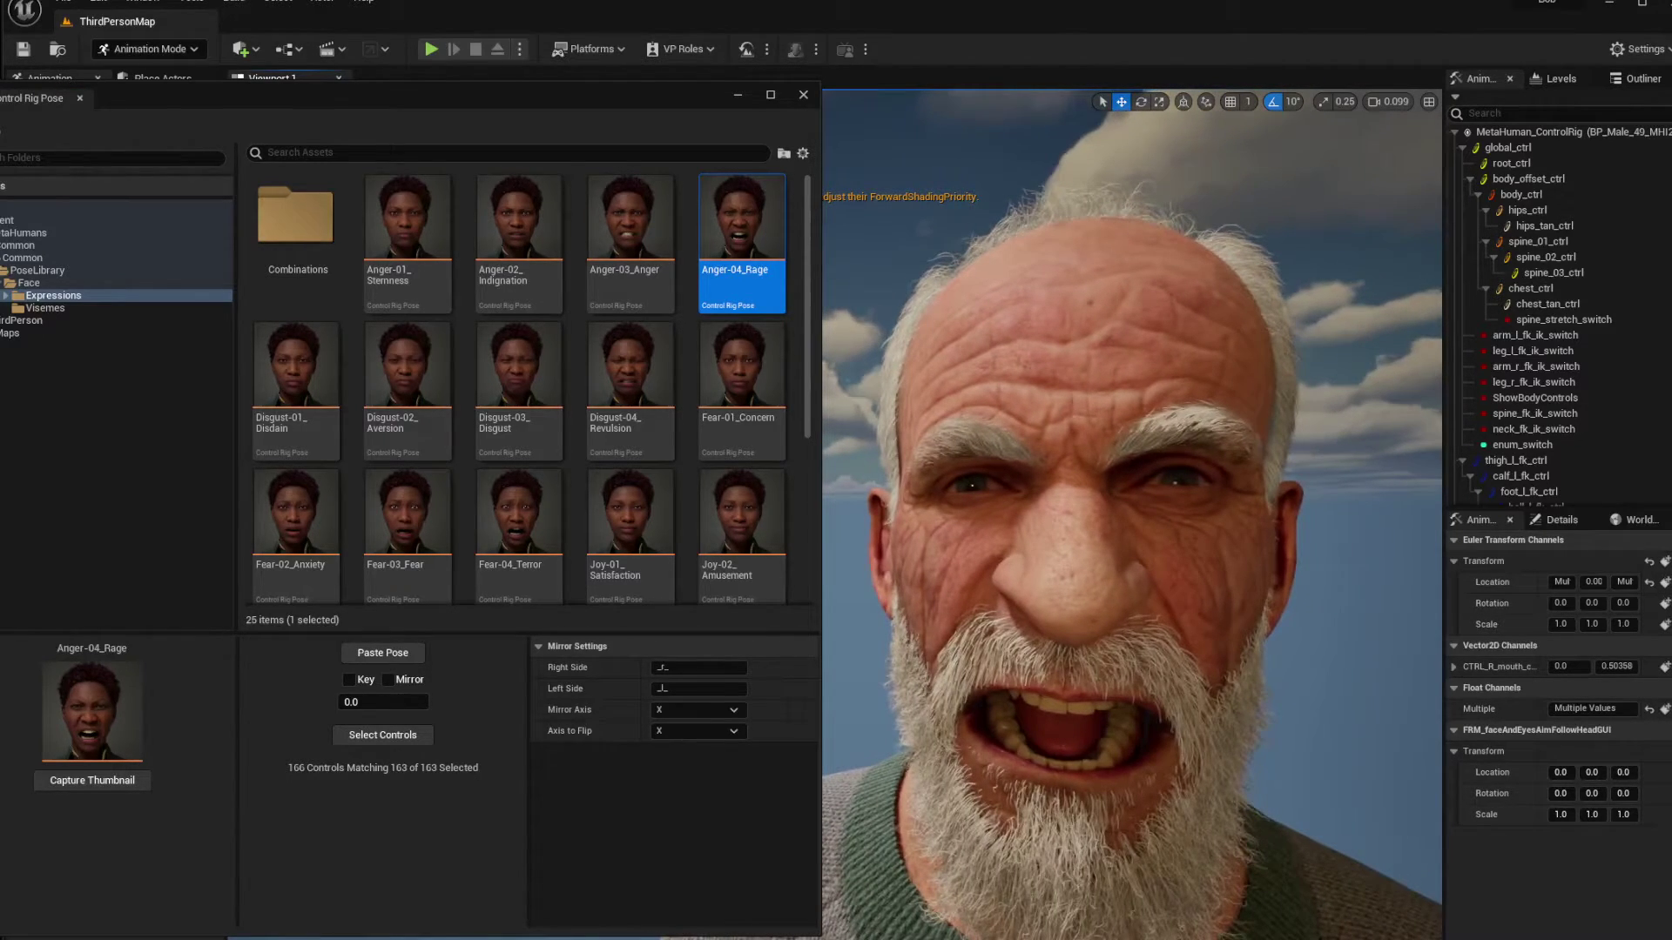
Step: Bring Sequencer back into view and key all selected face controls at frame 0
drag(1671, 78, 1010, 112)
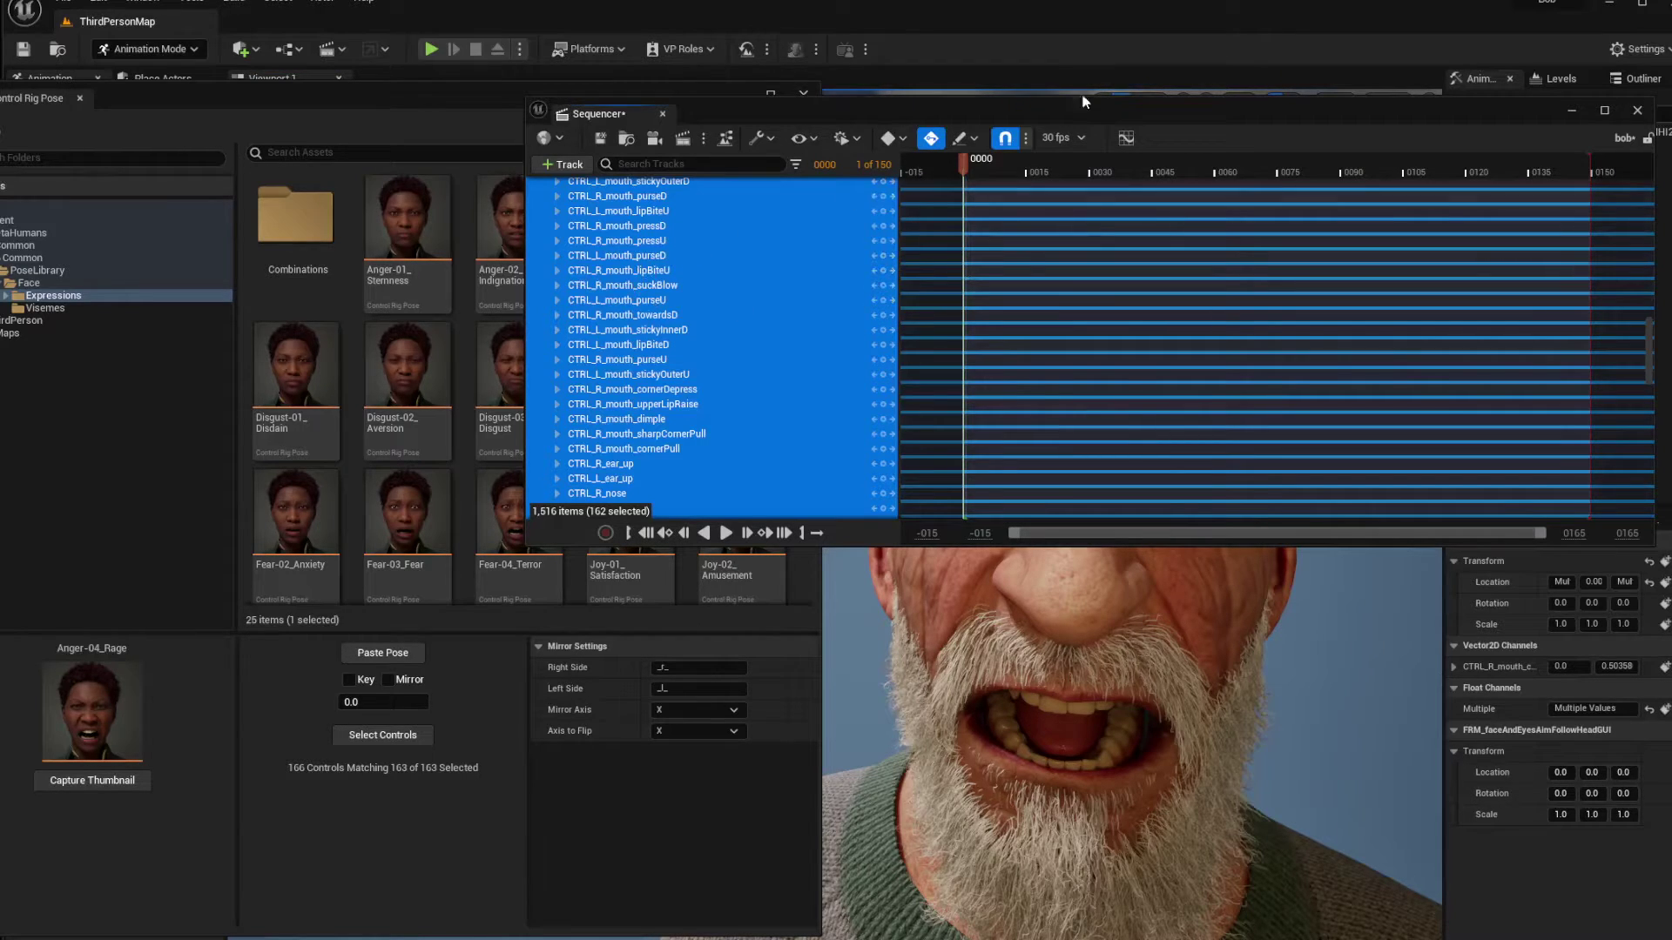
drag(1051, 109, 1030, 113)
key(Return)
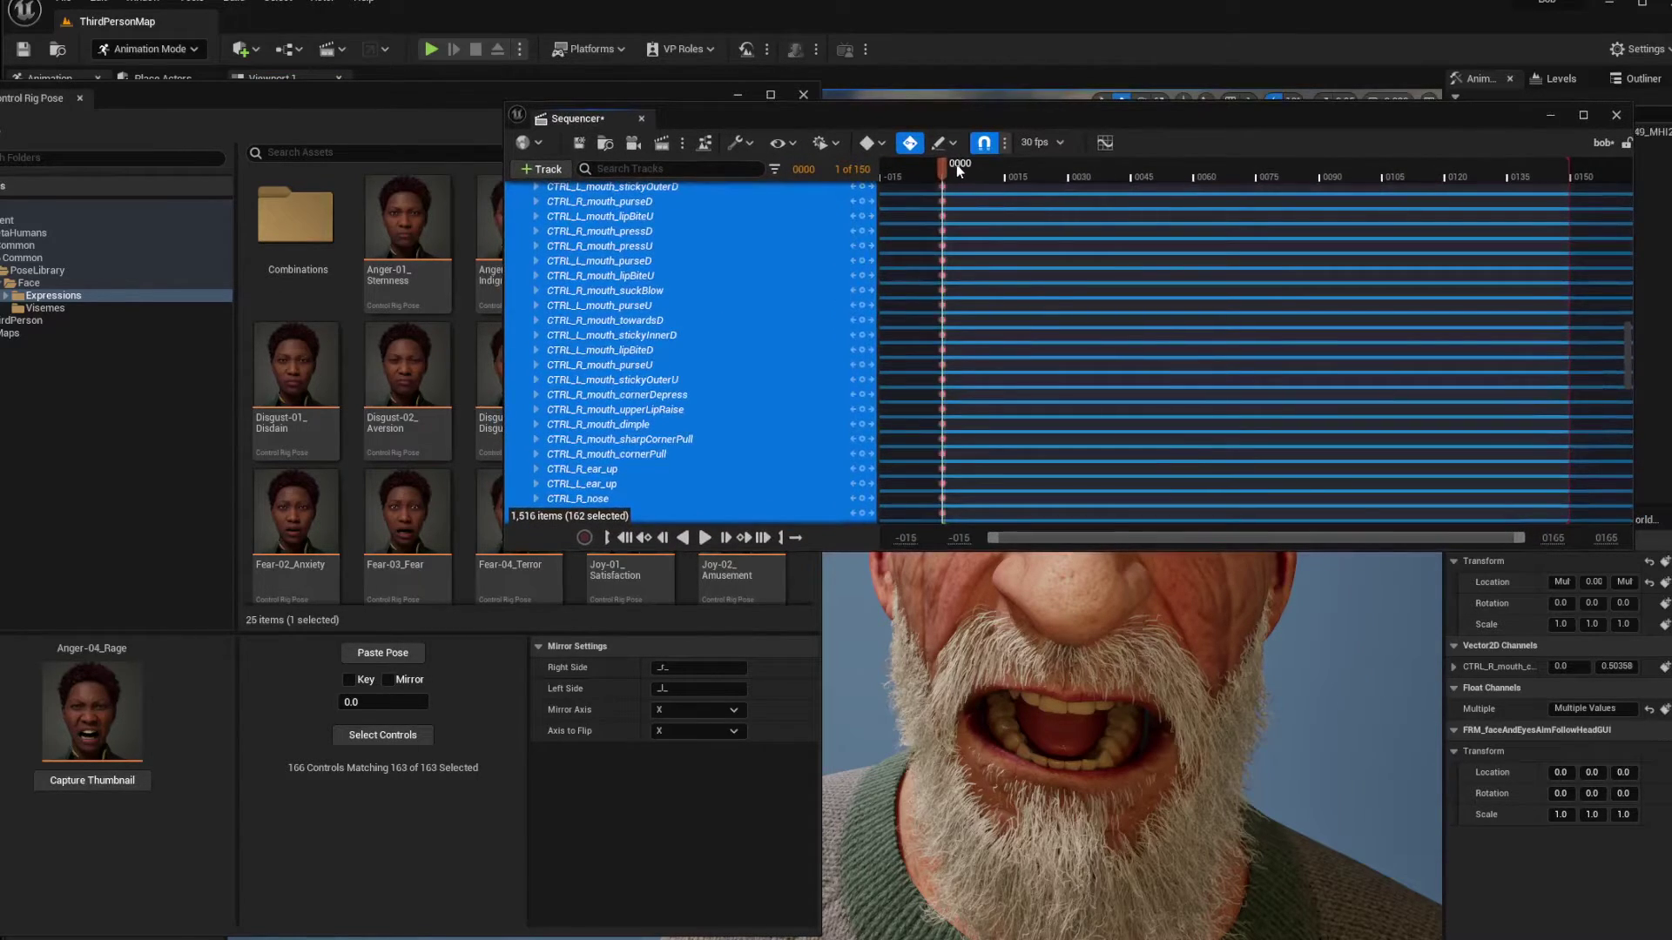
Step: Clear Sequencer away from the pose library and paste the Disgust-04_Revulsion pose onto the MetaHuman's face controls
drag(956, 164, 1671, 91)
click(643, 382)
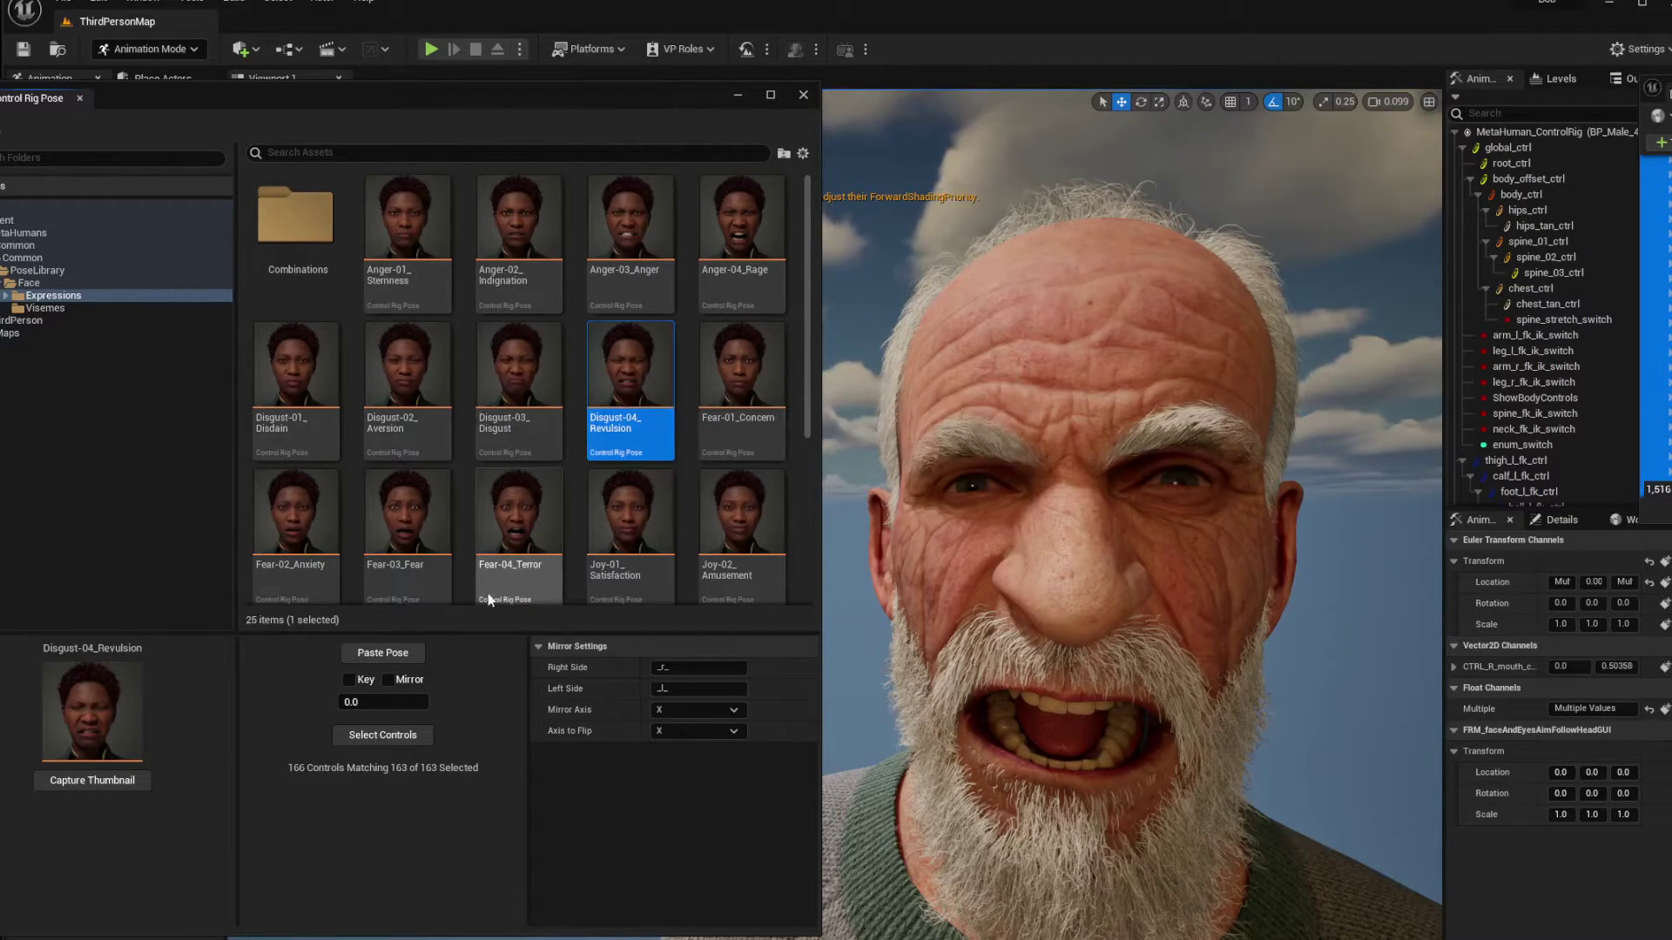
click(403, 734)
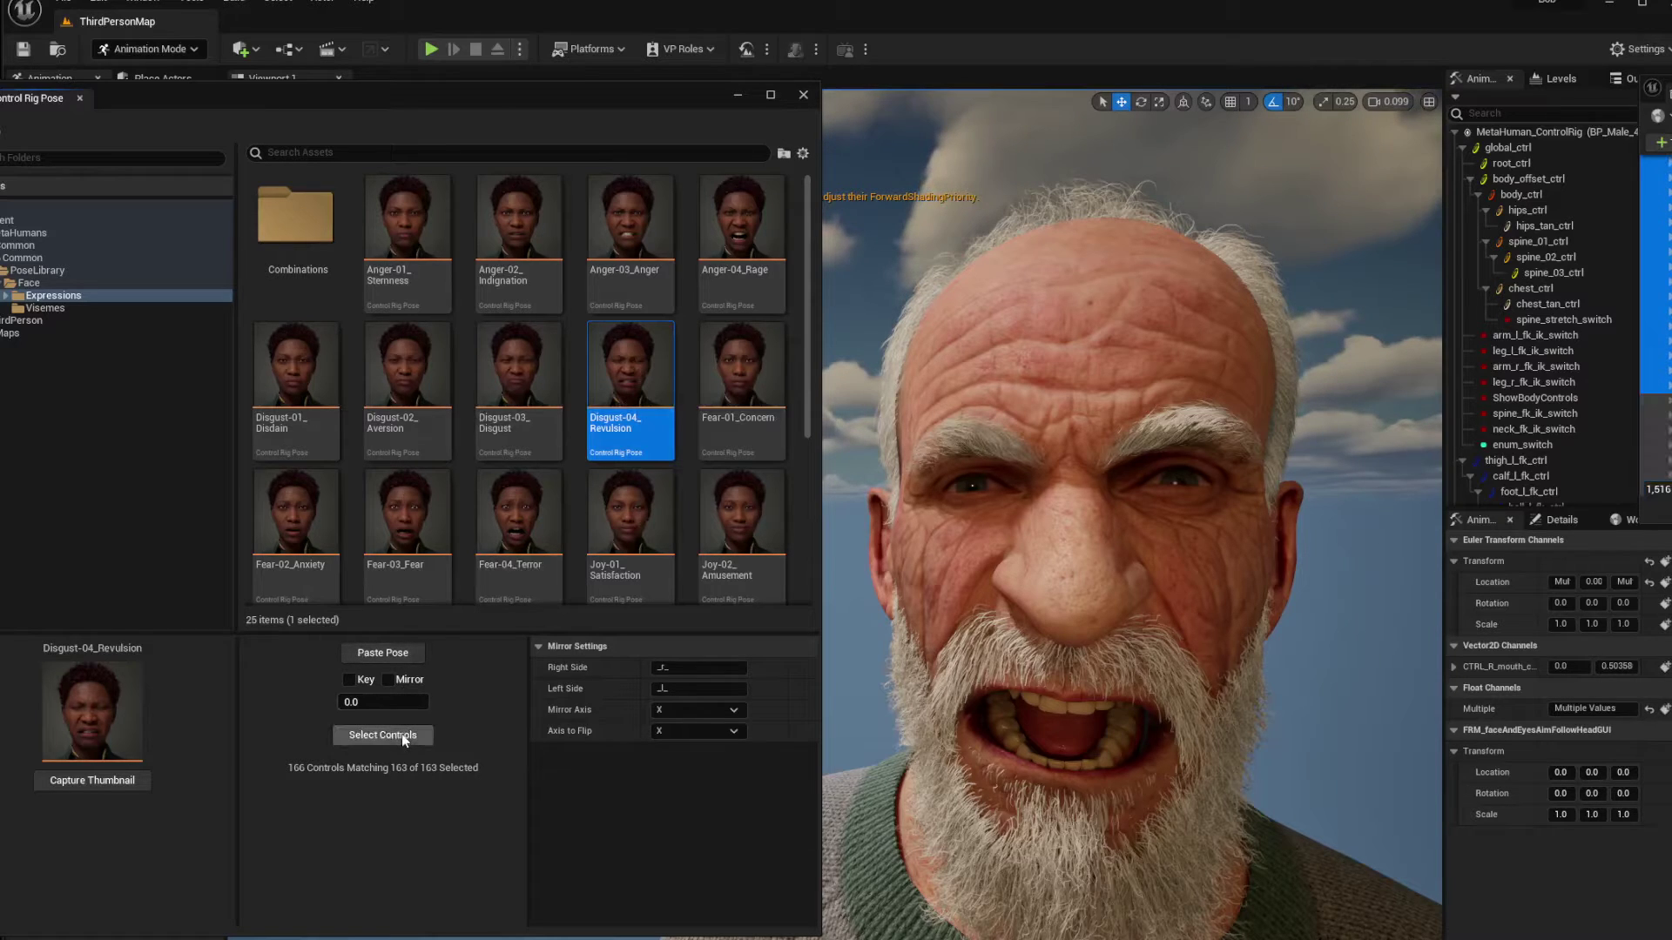
click(383, 653)
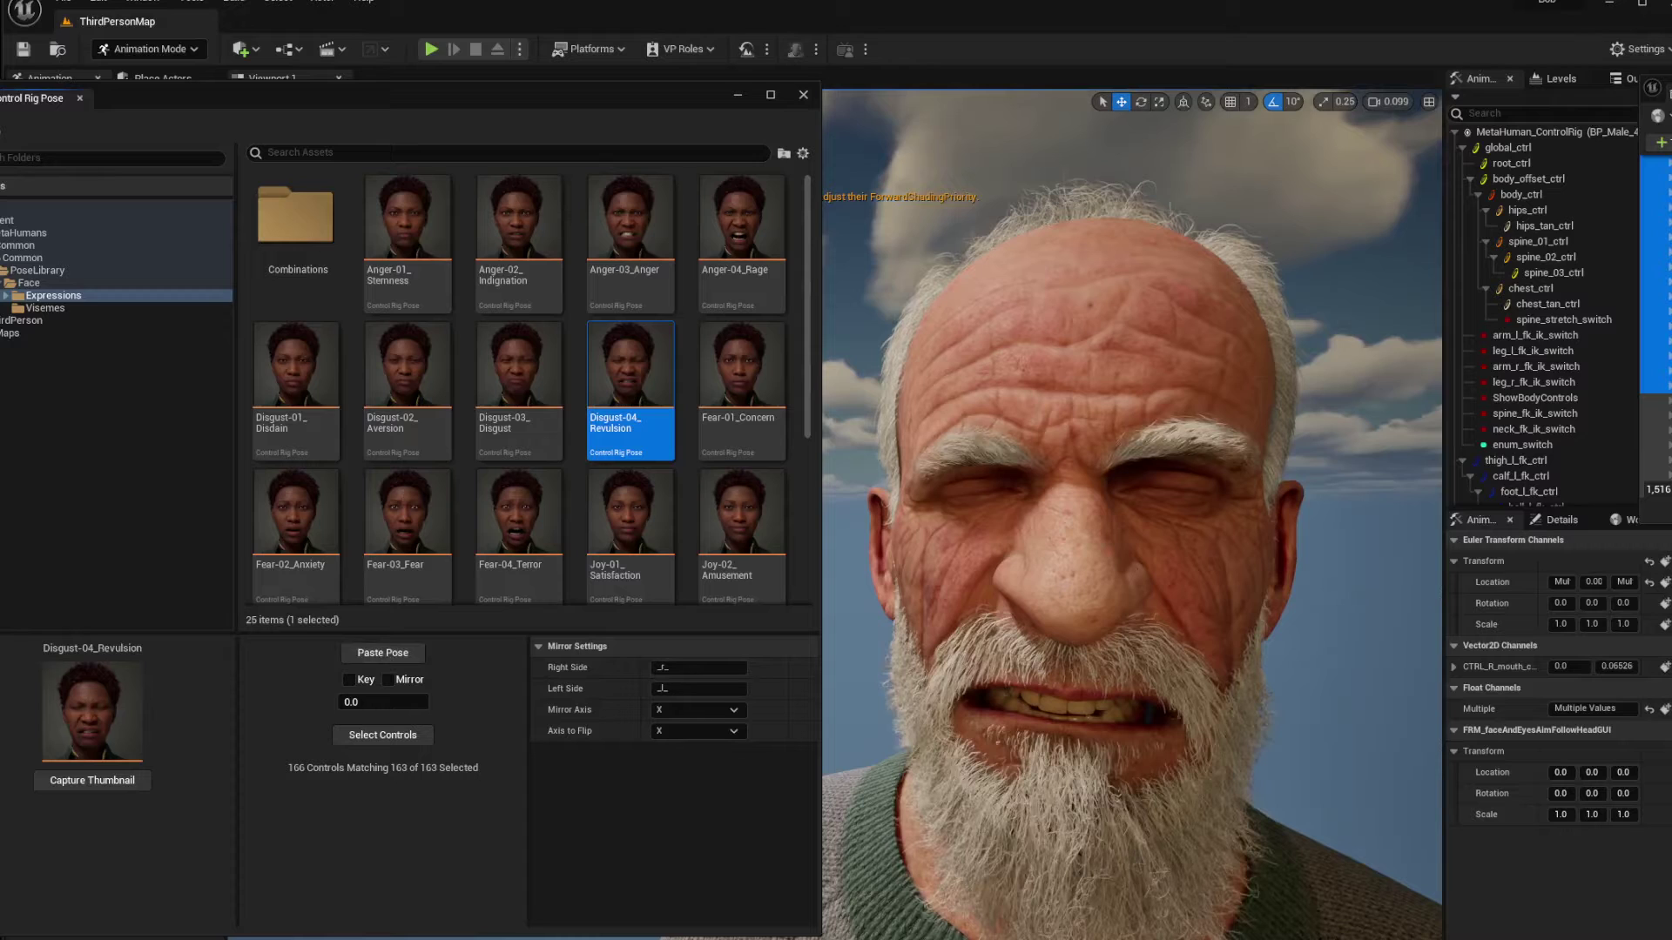
Step: Try a different blend of the Disgust-04_Revulsion pose and compare it by undoing and redoing the change
drag(425, 702, 345, 702)
key(ctrl+y)
key(ctrl+z)
key(ctrl+y)
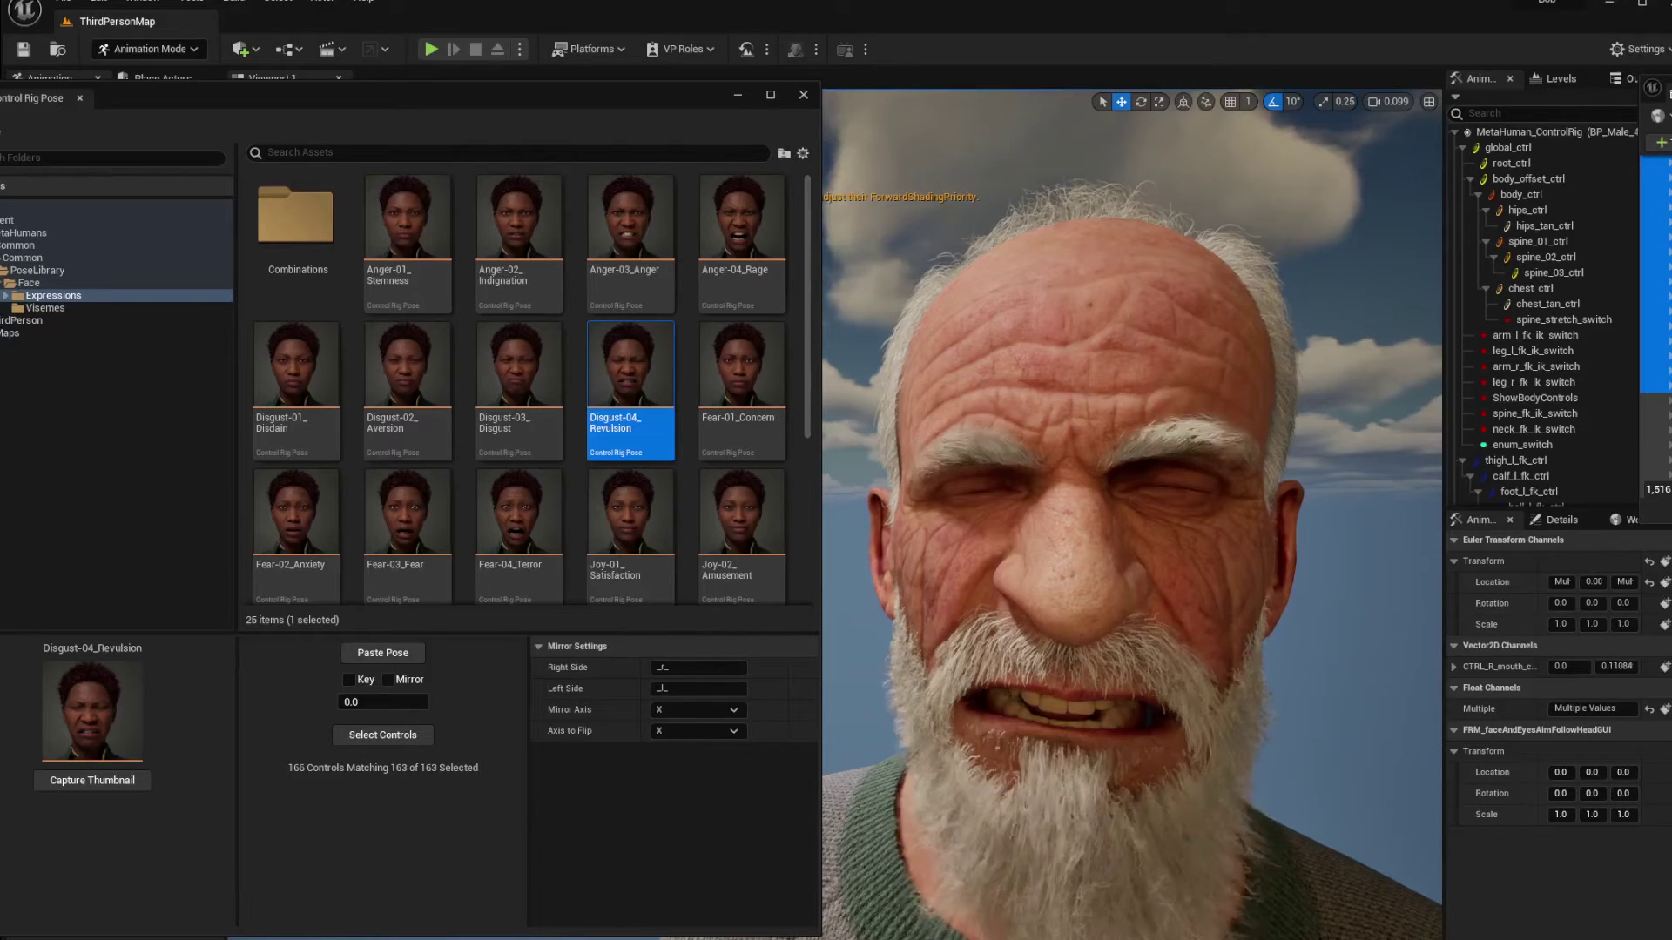
key(ctrl+z)
key(ctrl+y)
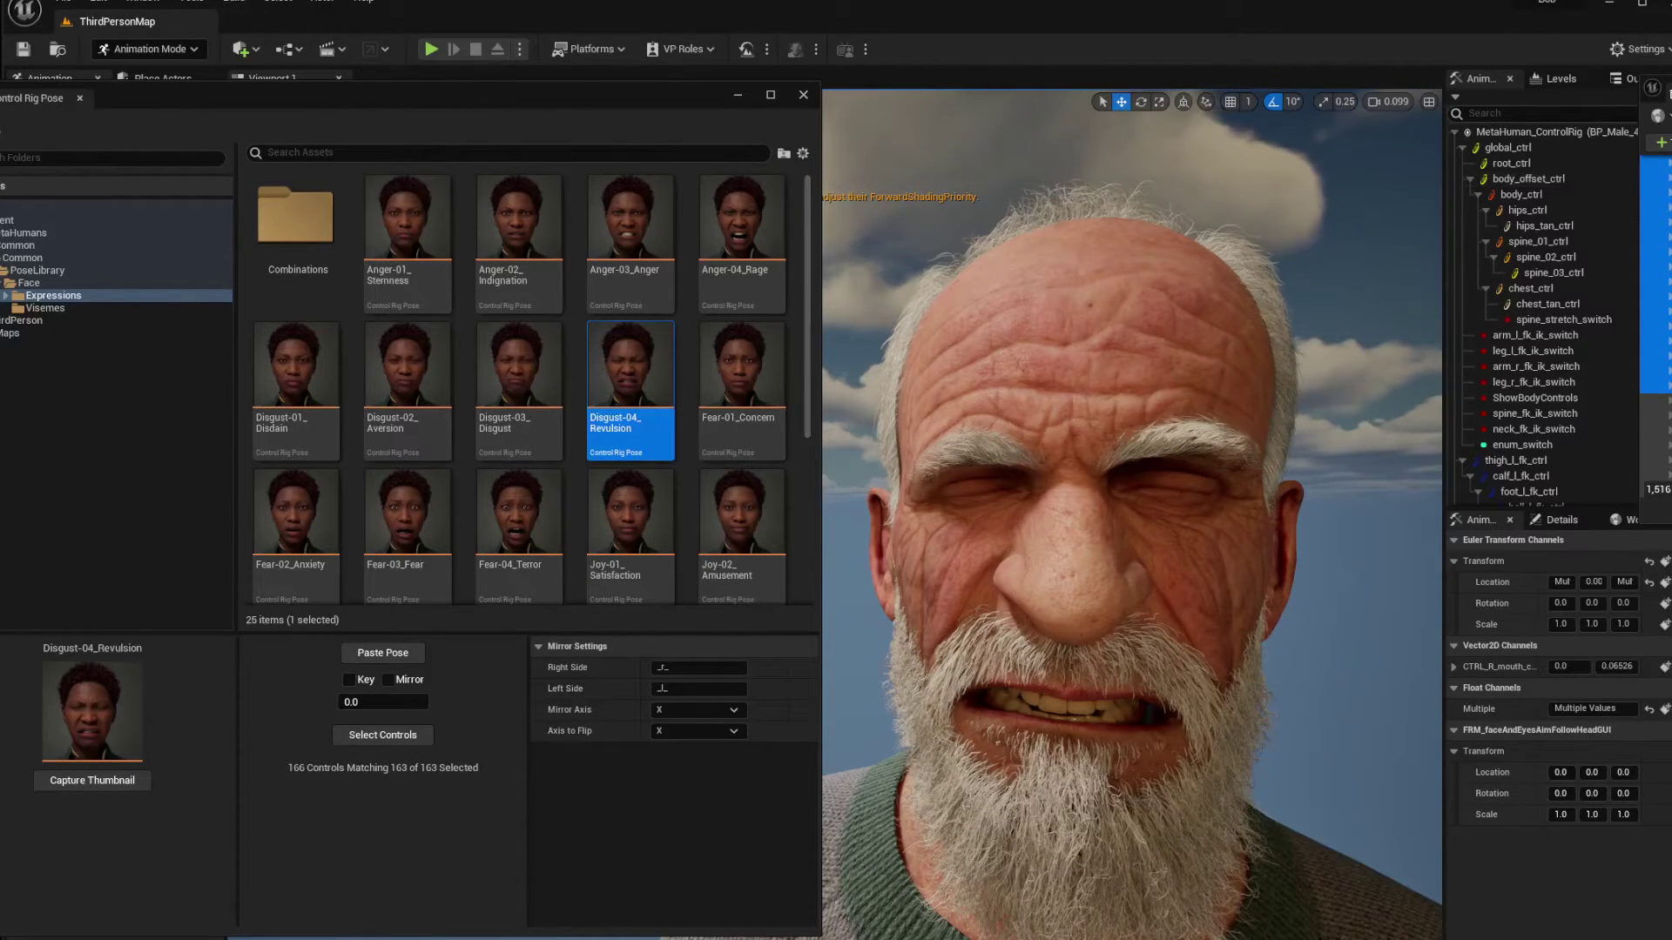
Step: Key the Disgust-04_Revulsion pose on the selected face controls in Sequencer and move the playhead to frame 19
drag(1667, 94, 986, 157)
drag(1111, 207, 1157, 218)
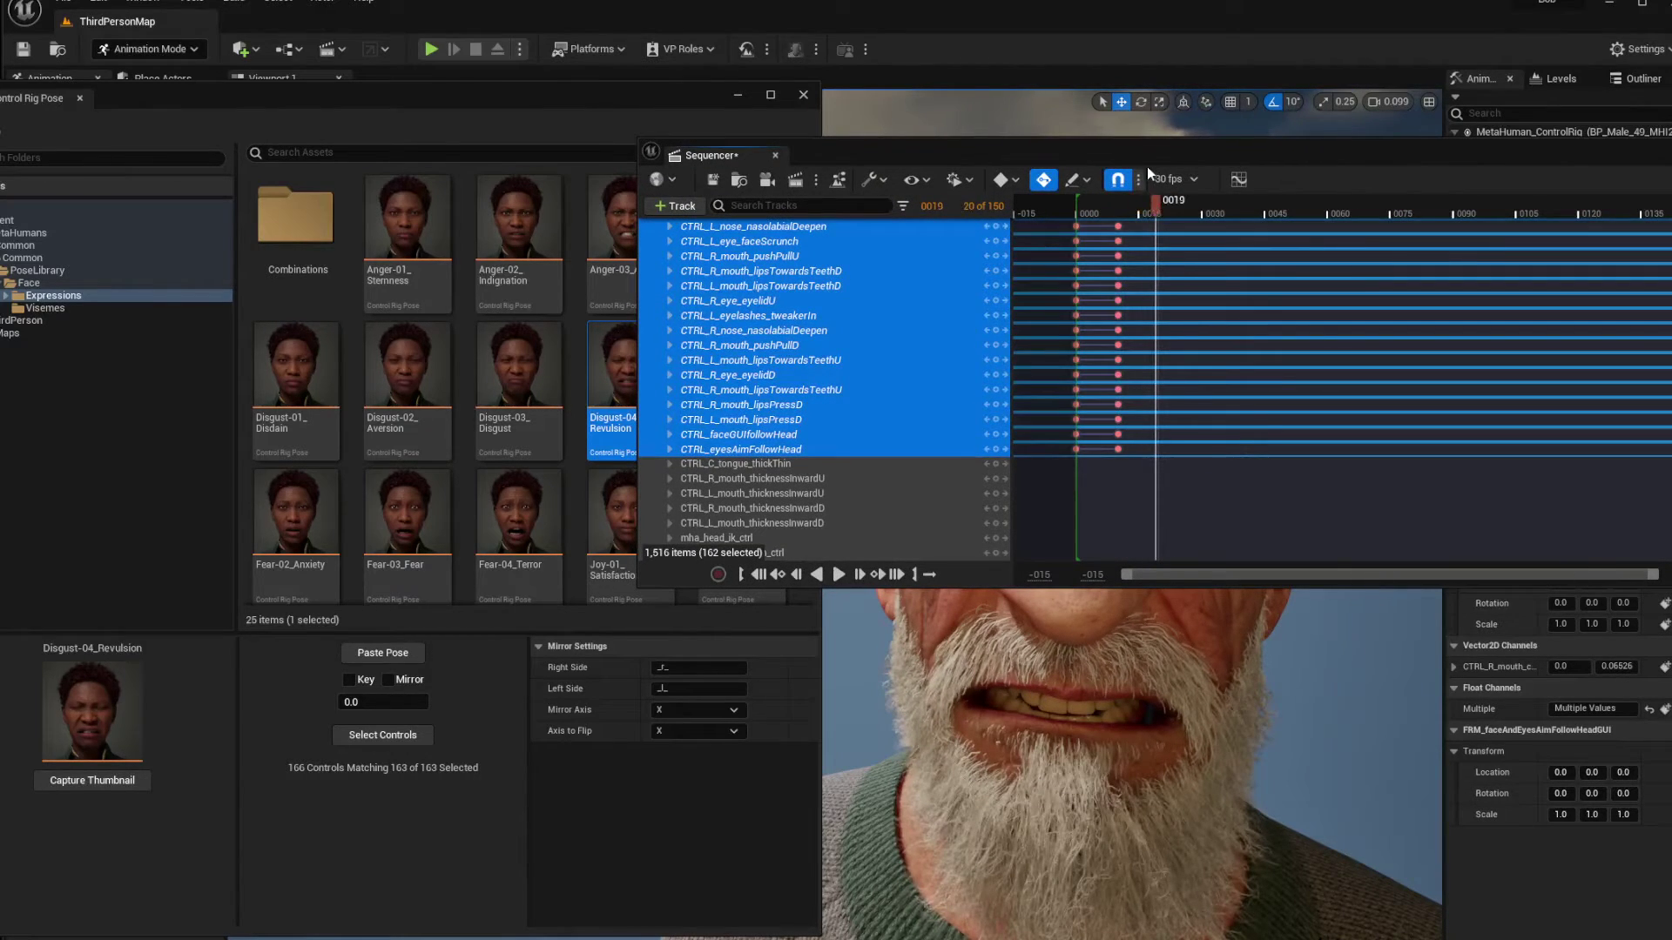
drag(1146, 159, 1671, 117)
Step: Paste the Fear-04_Terror pose onto the MetaHuman's face controls and inspect the face in the viewport
scroll(670, 494, down, 2)
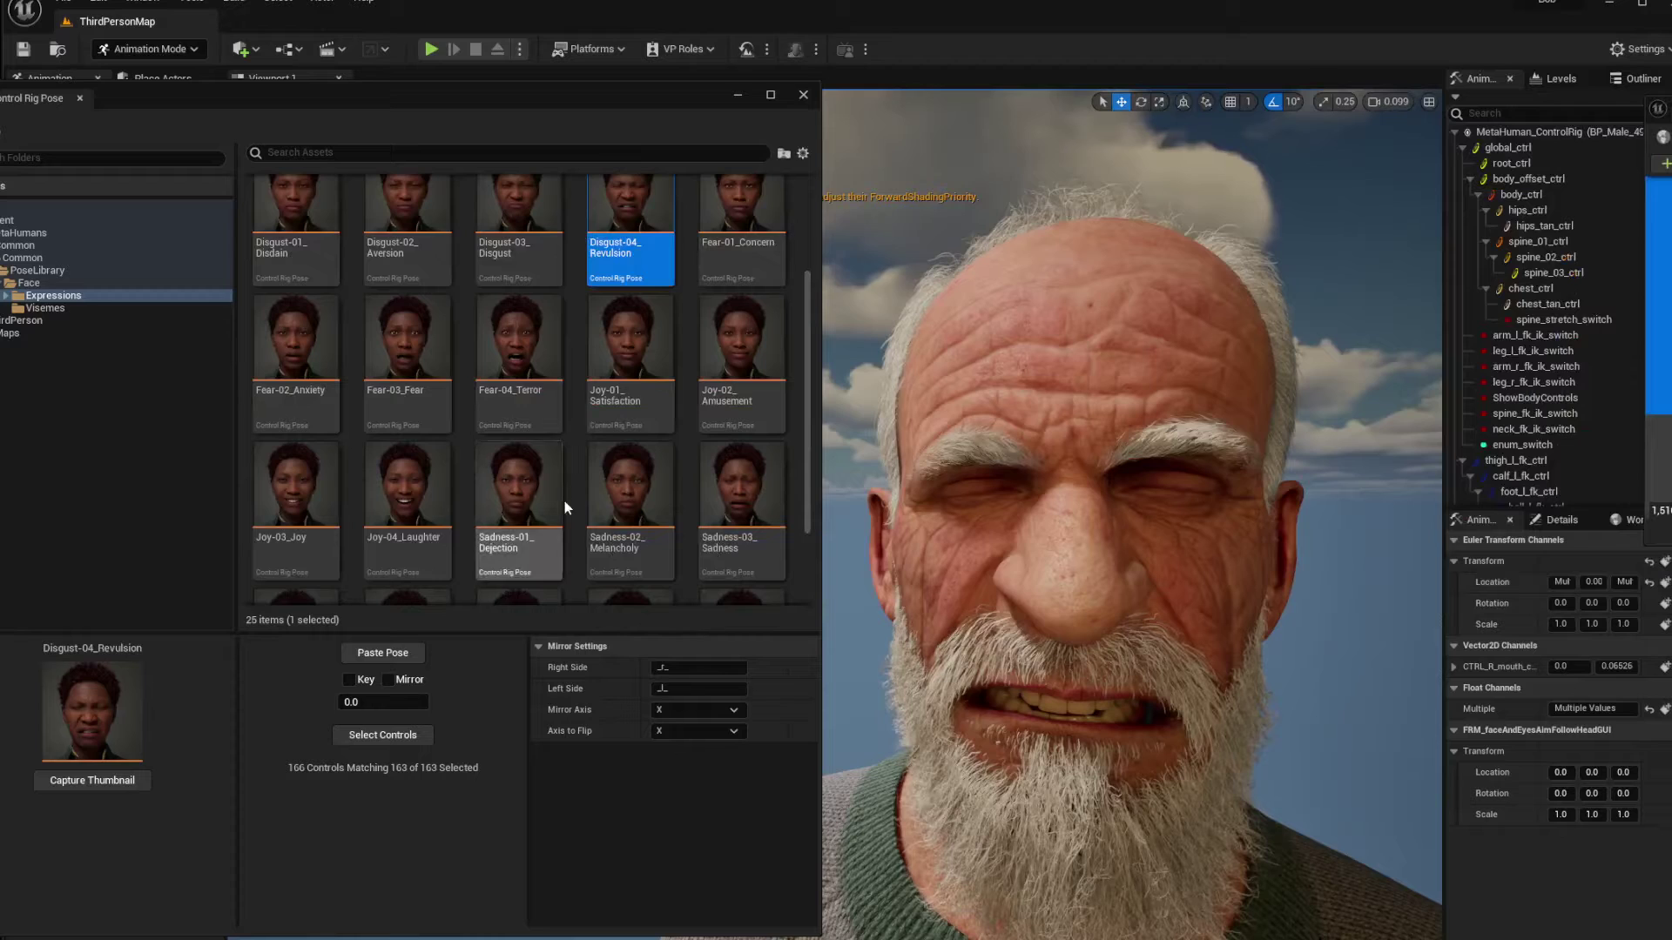
click(510, 357)
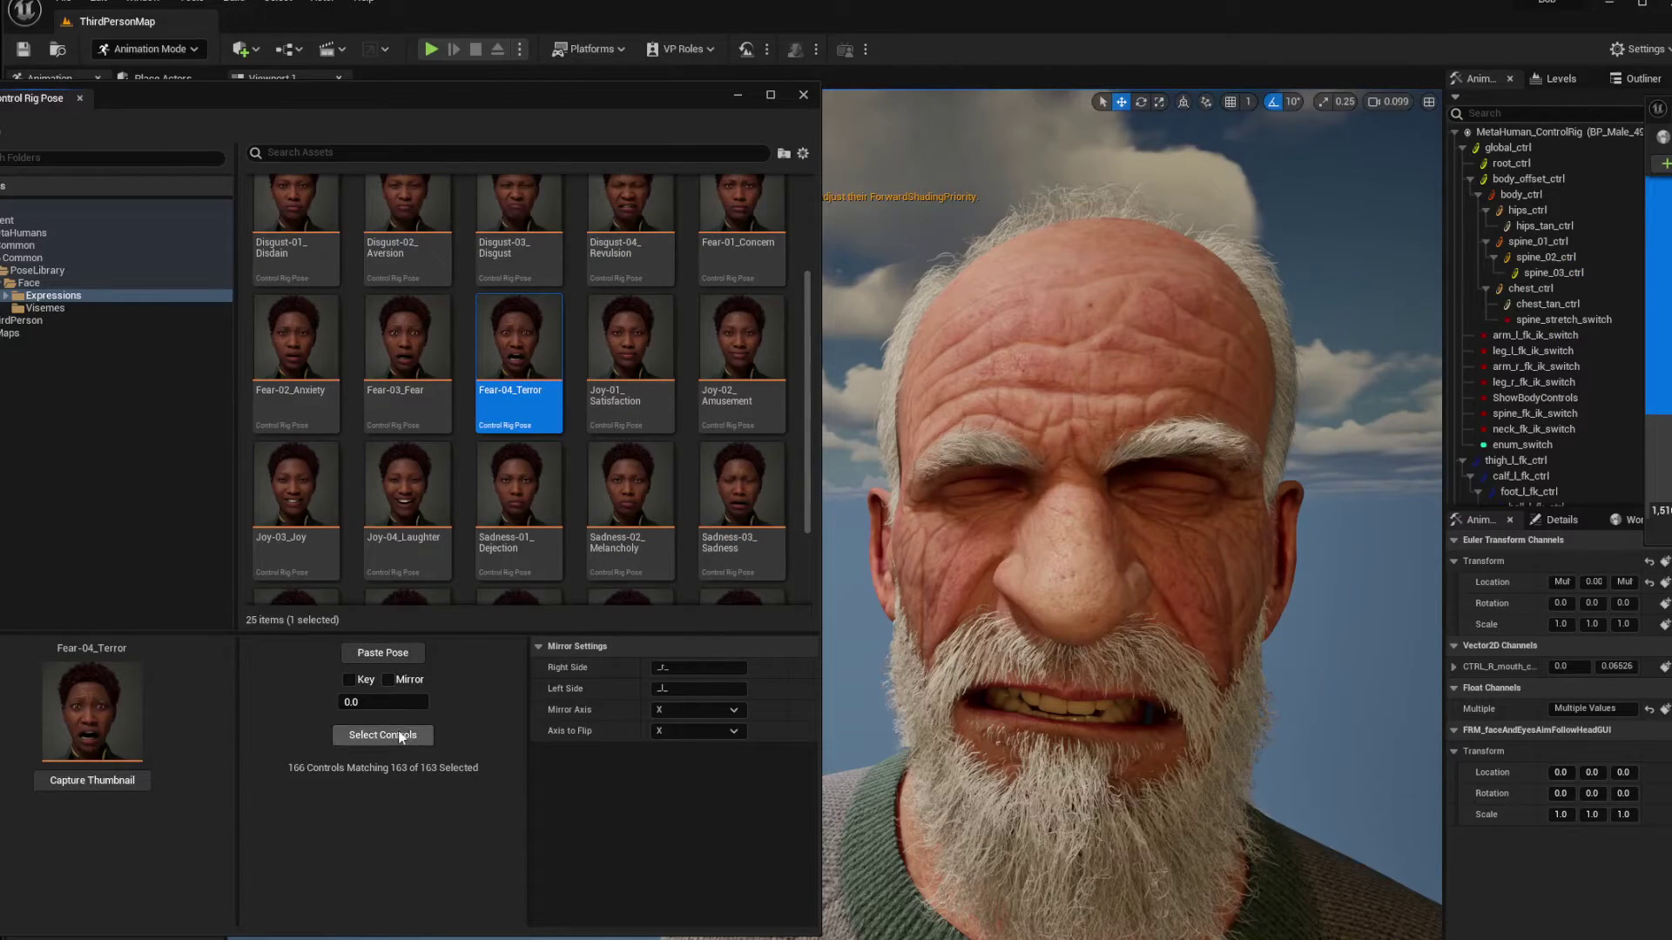
click(383, 652)
scroll(1104, 628, down, 3)
right_drag(1104, 629, 1143, 627)
Step: Bring Sequencer into view, key the Fear-04_Terror pose on the selected face controls, and clear Sequencer away from the face
drag(1671, 120, 804, 164)
middle_drag(806, 170, 898, 170)
drag(996, 47, 1671, 86)
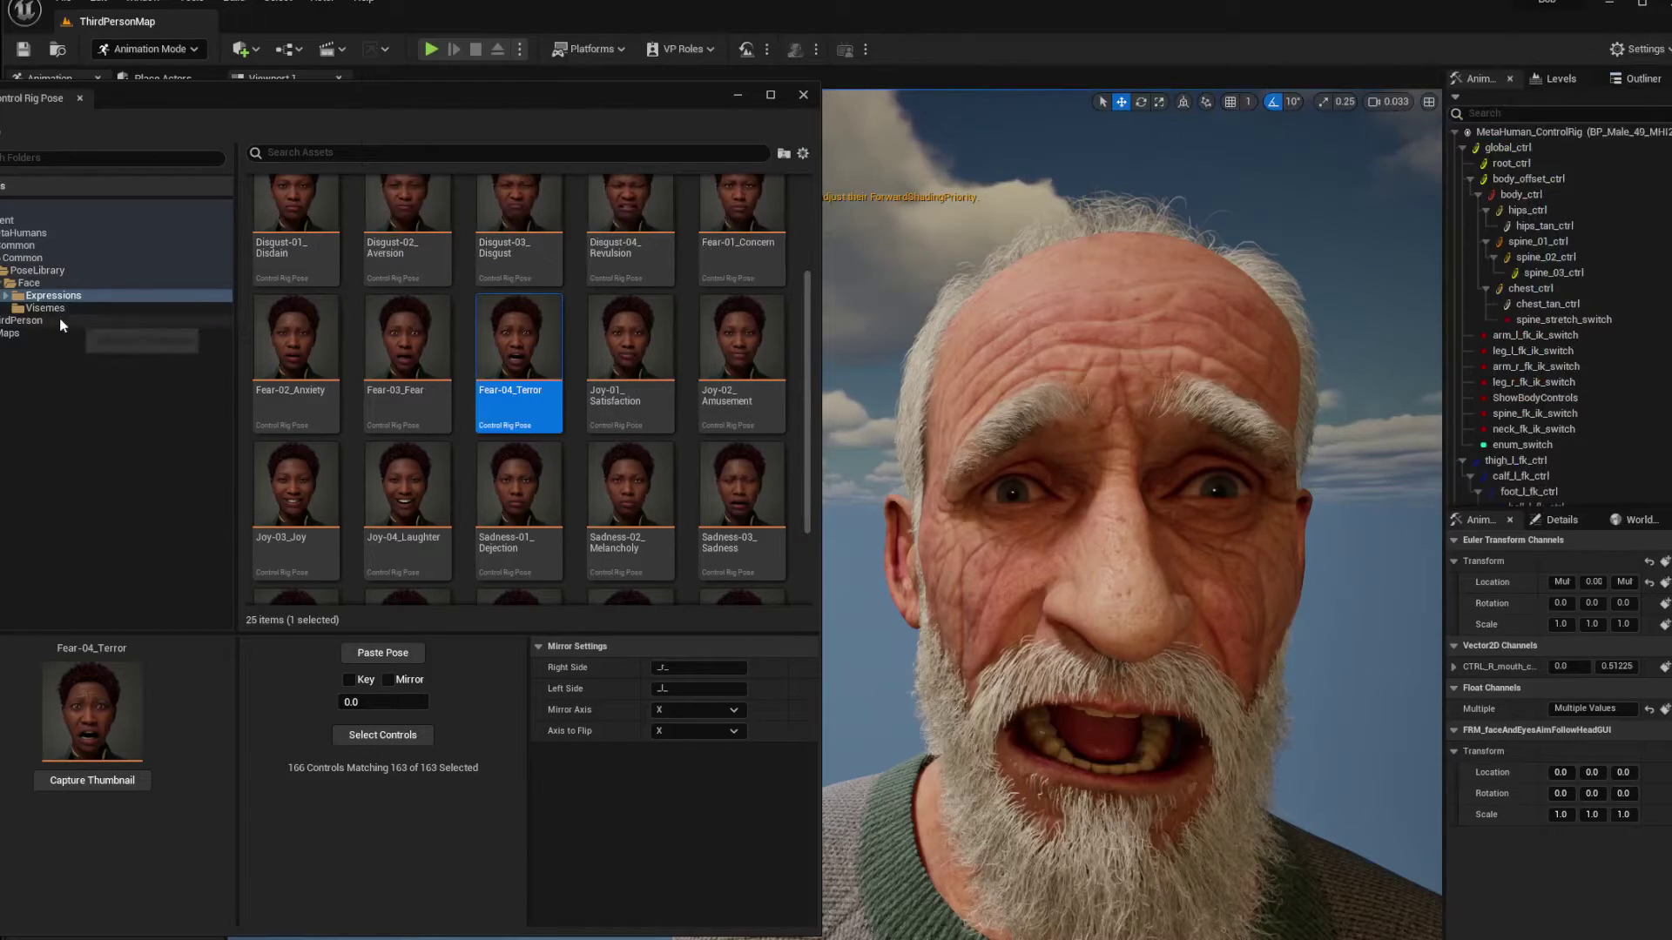
Step: Open the Visemes folder of the pose library, place the library beside the face, and browse the viseme poses
drag(304, 89, 803, 73)
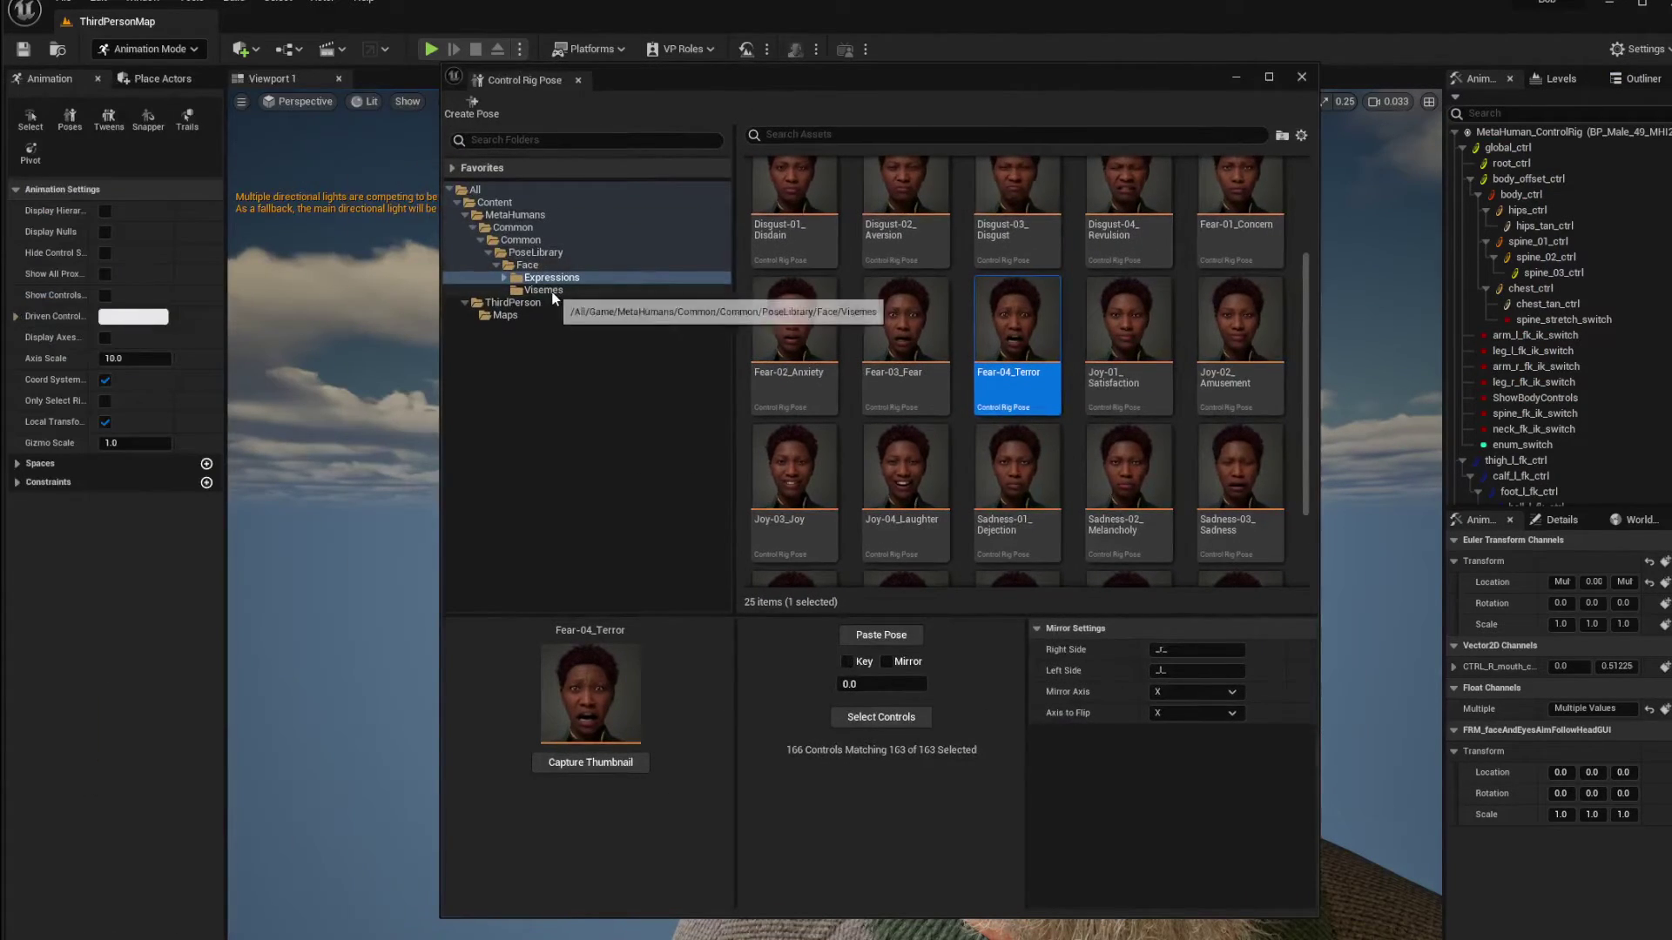
click(543, 290)
scroll(1053, 470, down, 5)
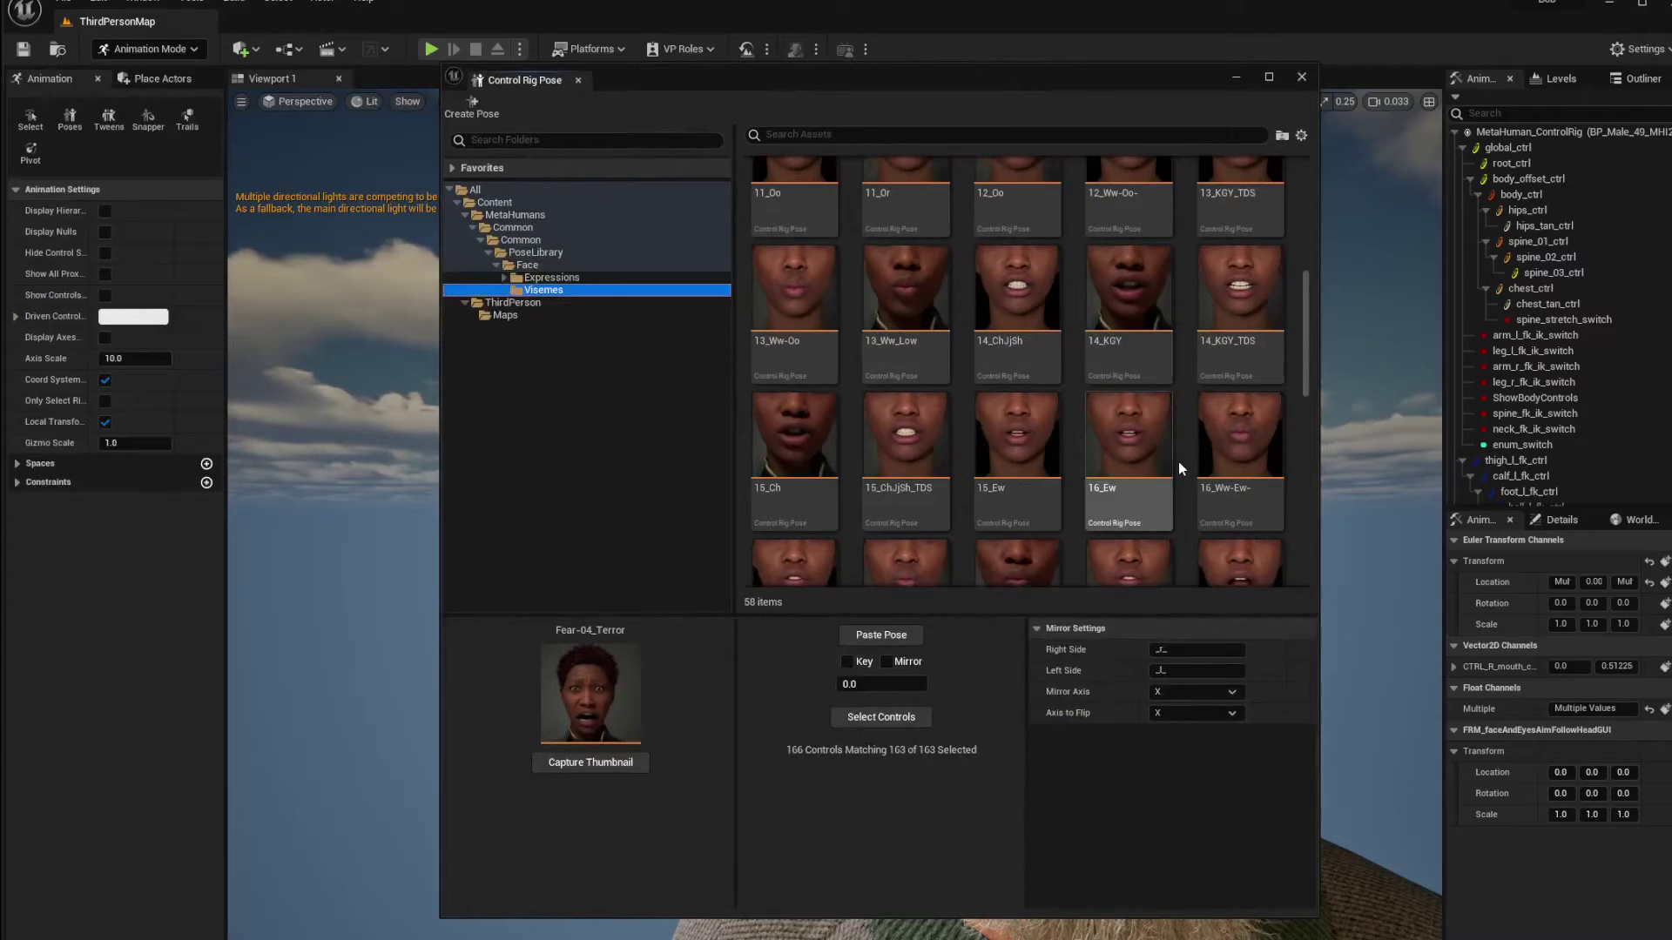
drag(1099, 78, 688, 85)
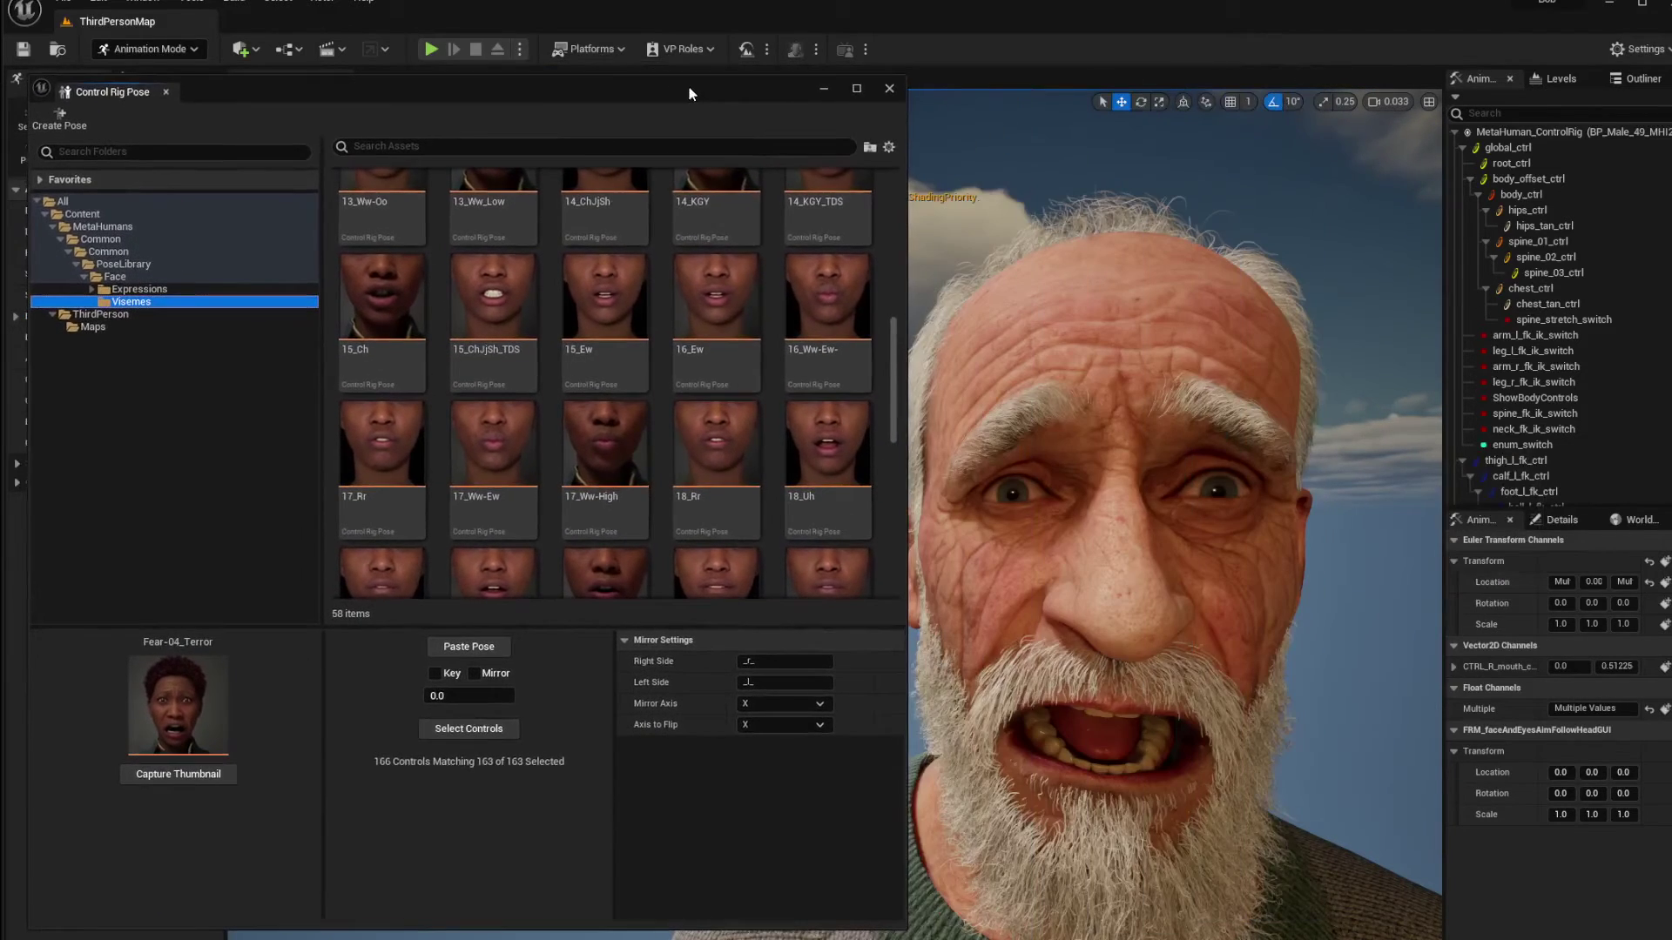
scroll(749, 441, down, 2)
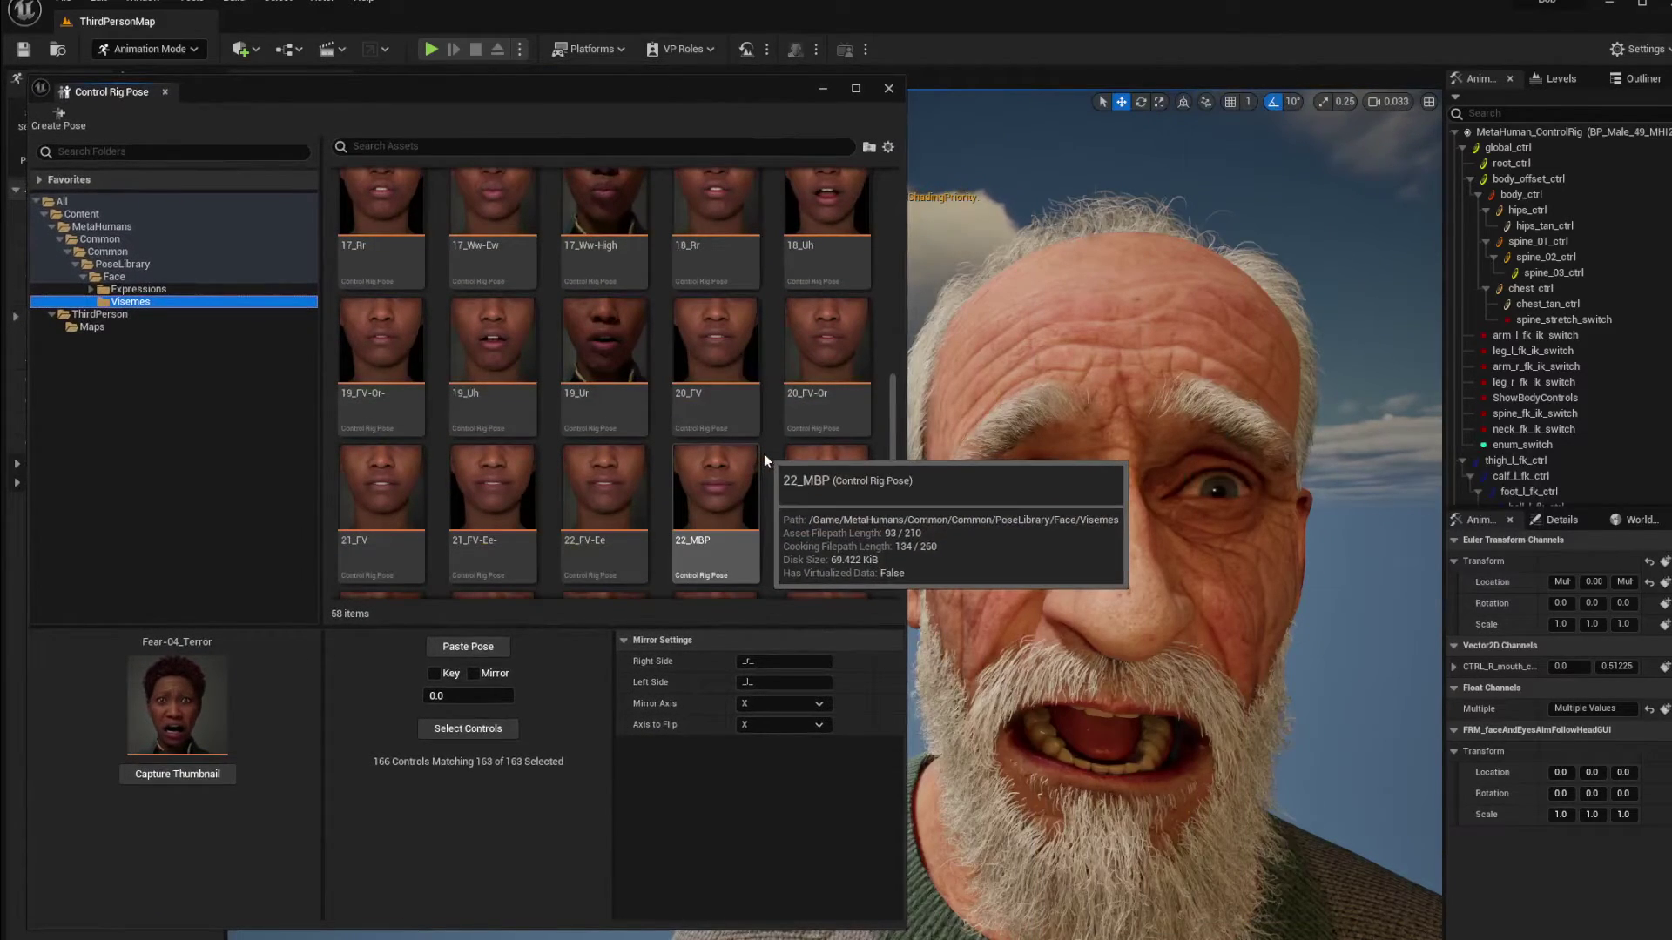
scroll(886, 427, down, 1)
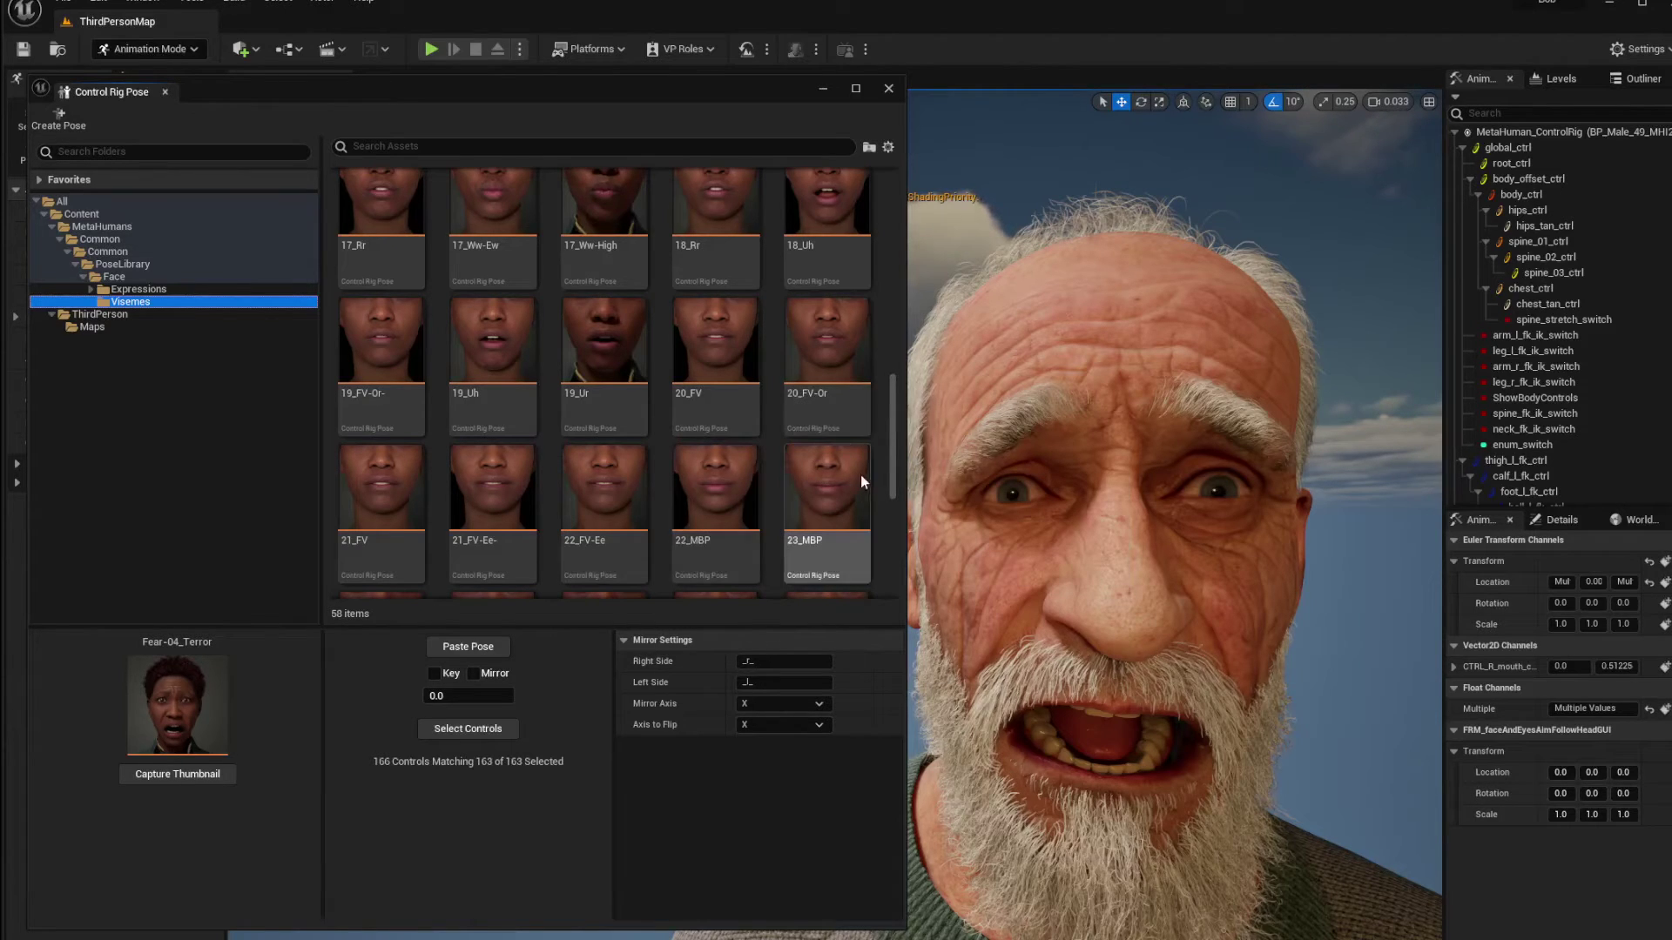
Step: Try the 21_FV-Ee- viseme on the MetaHuman's face and look at 22_FV-Ee as an alternative
click(465, 504)
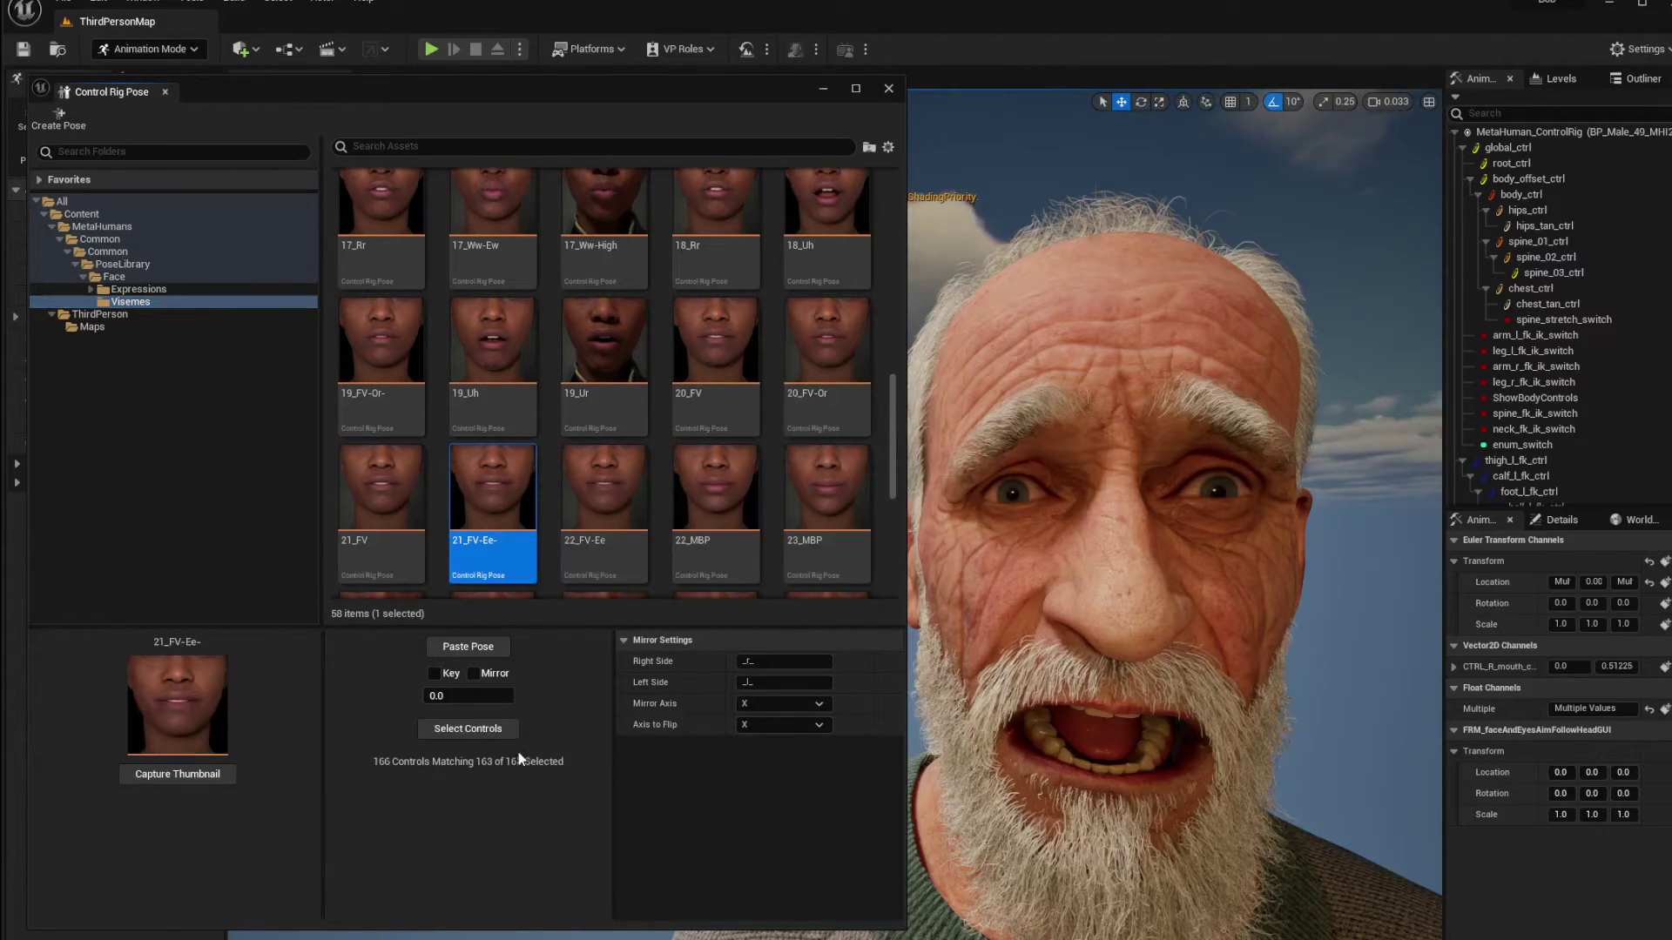
click(475, 648)
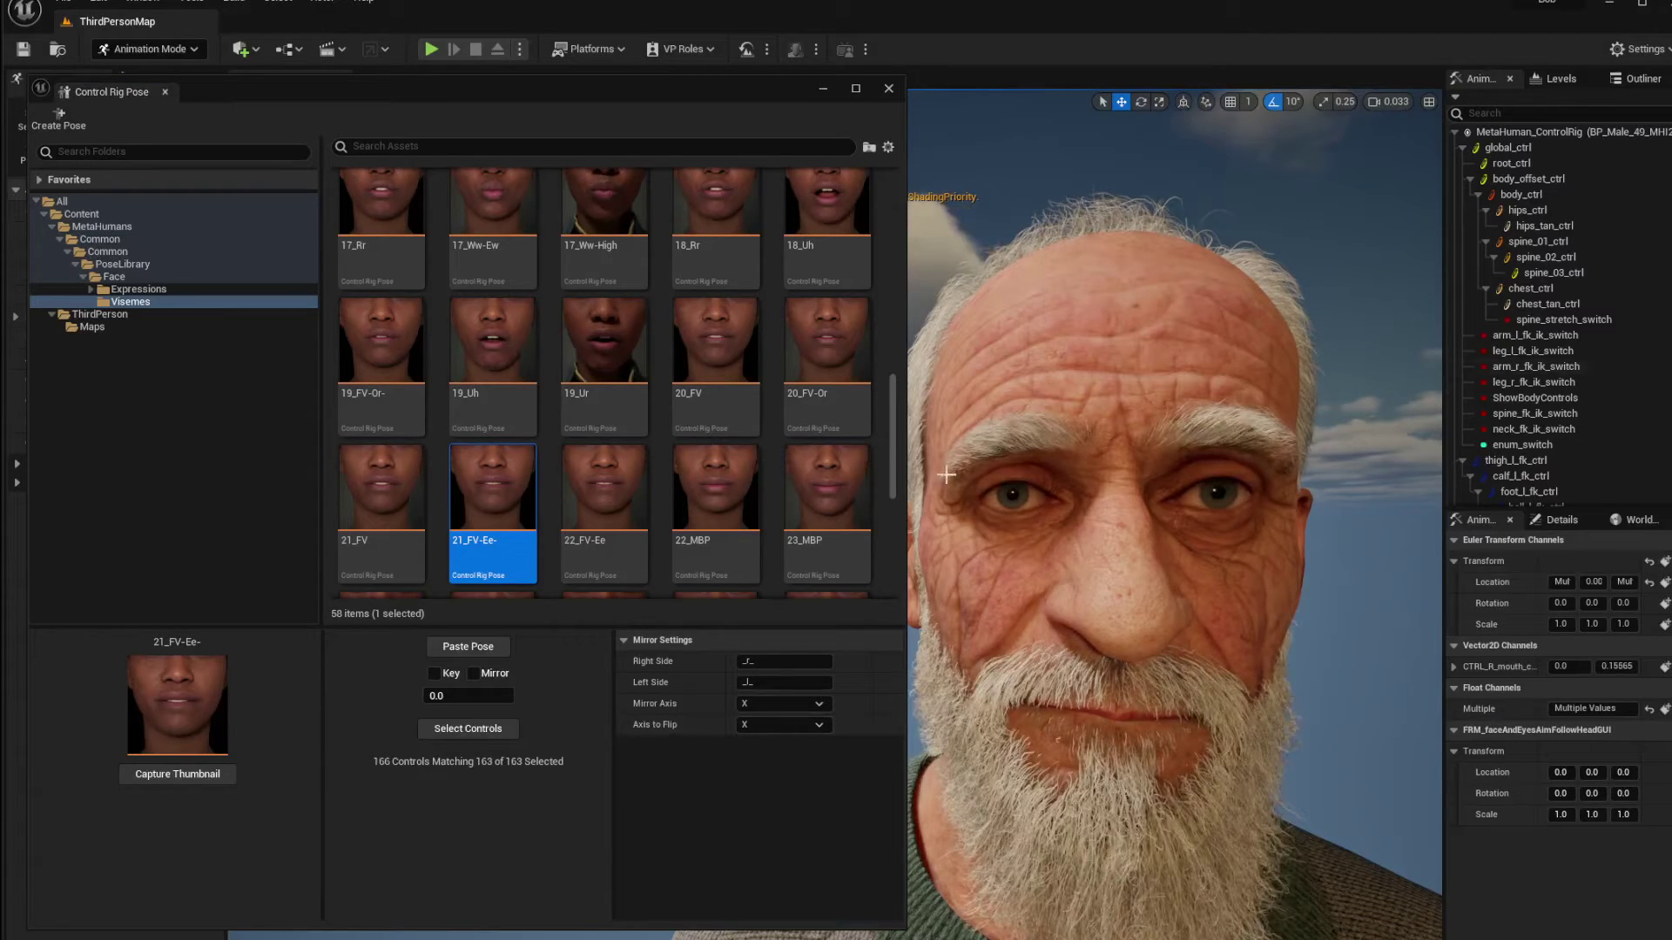
click(625, 479)
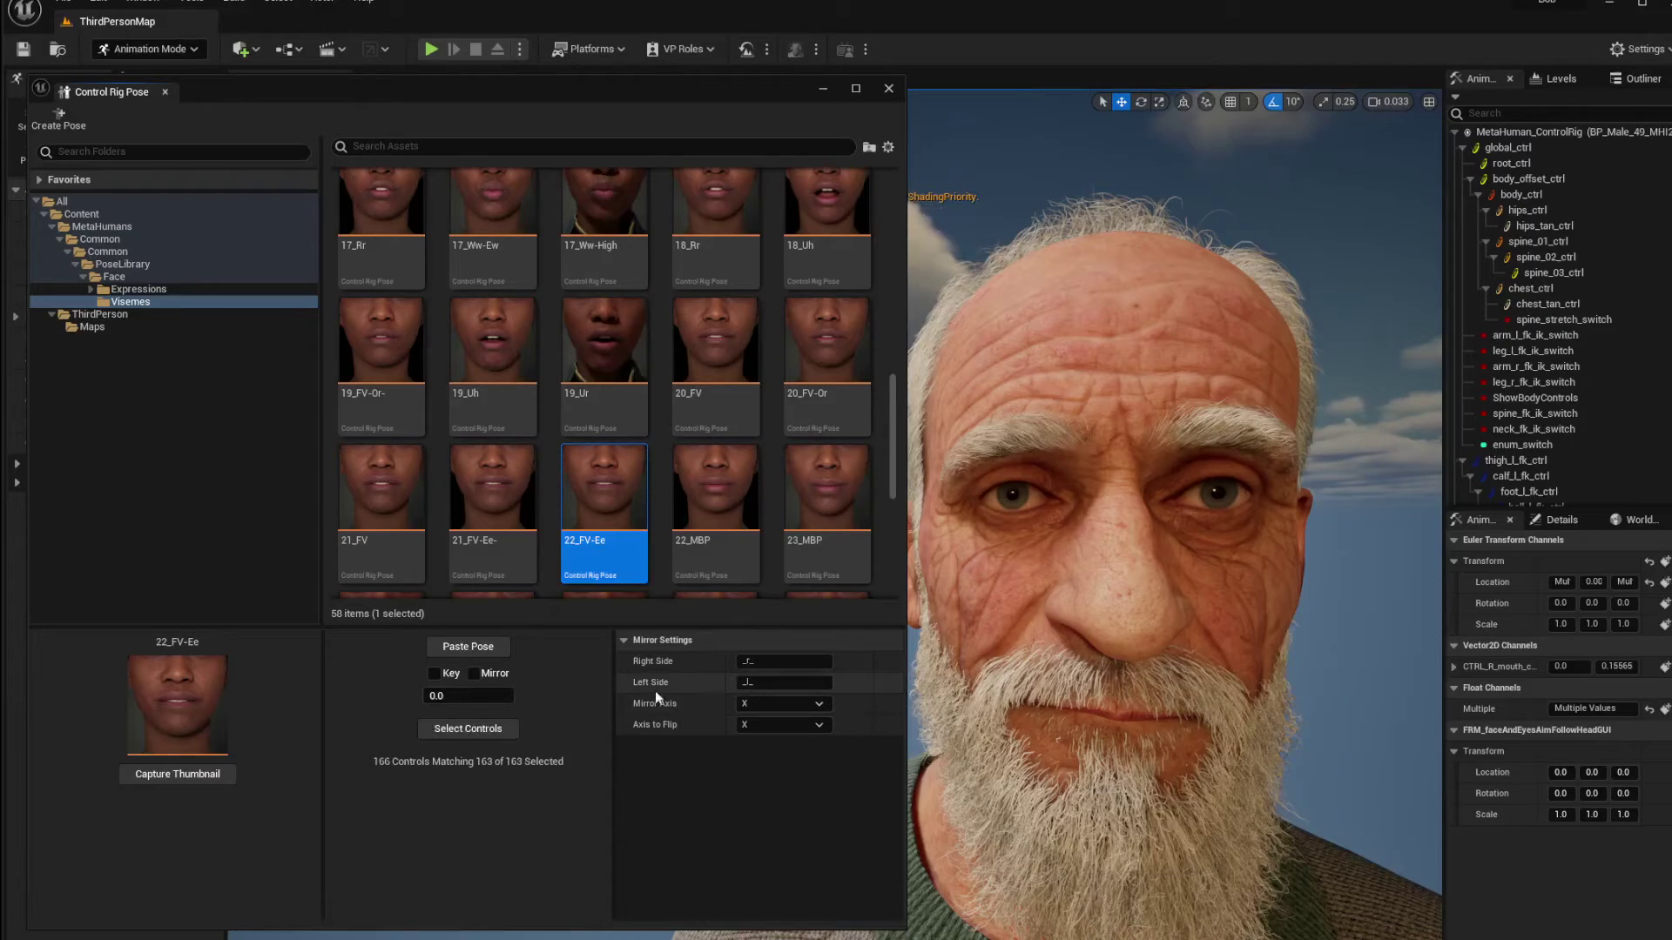
scroll(707, 427, up, 1)
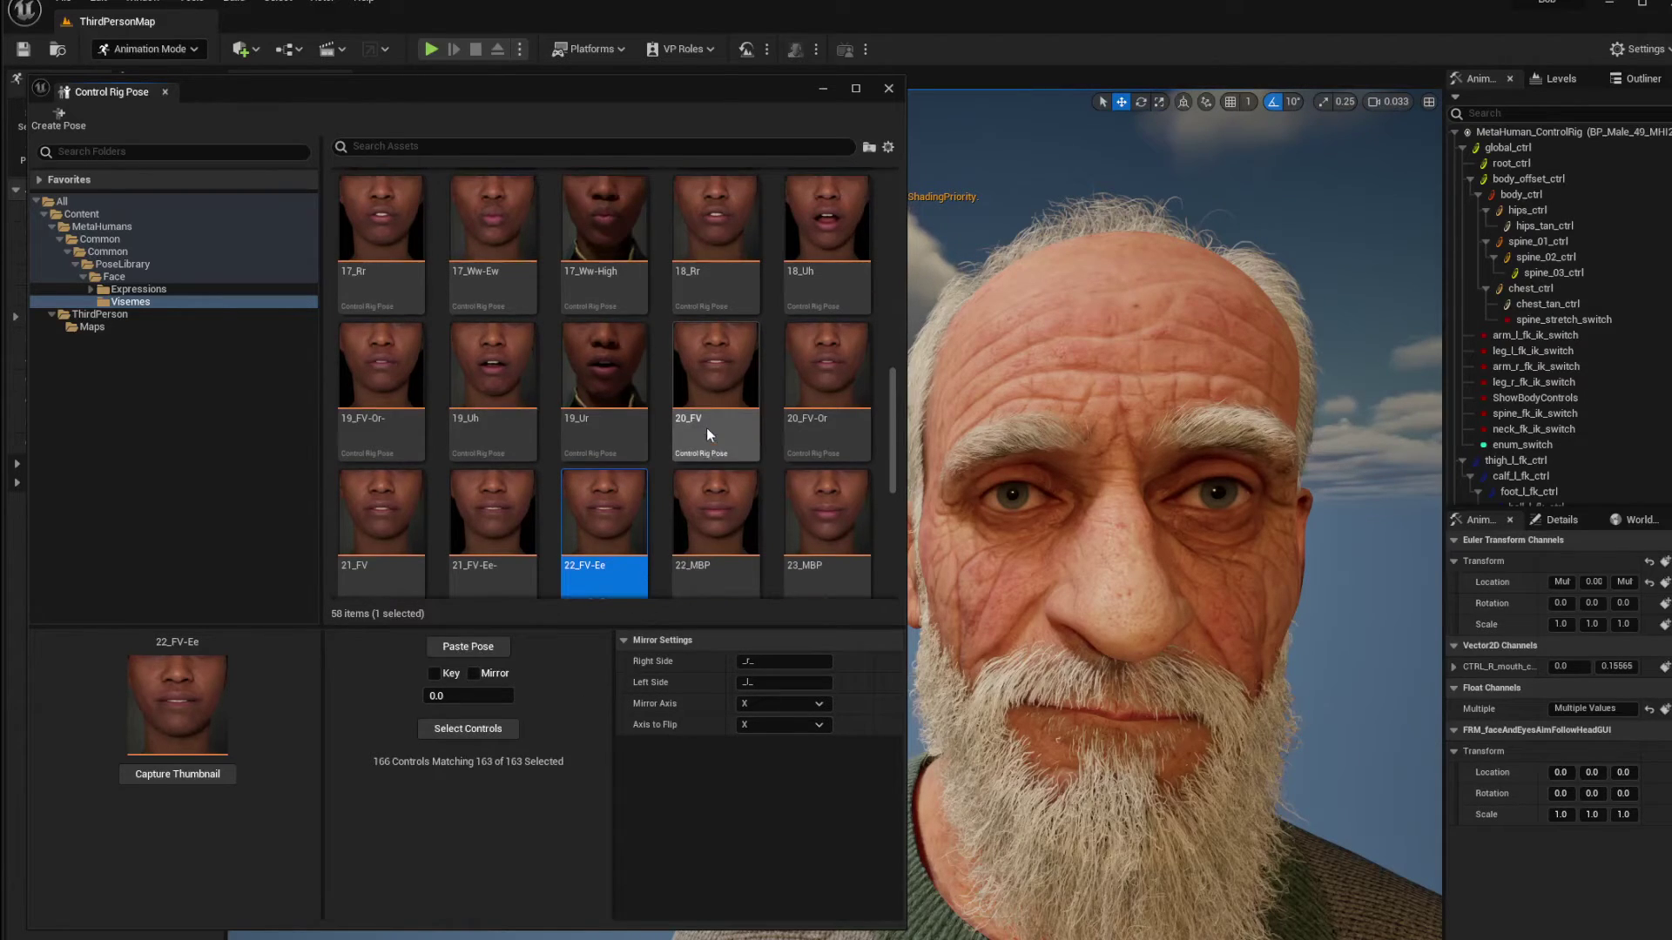
Step: Paste the 19_Uh viseme pose onto the face controls and key it in Sequencer
click(503, 361)
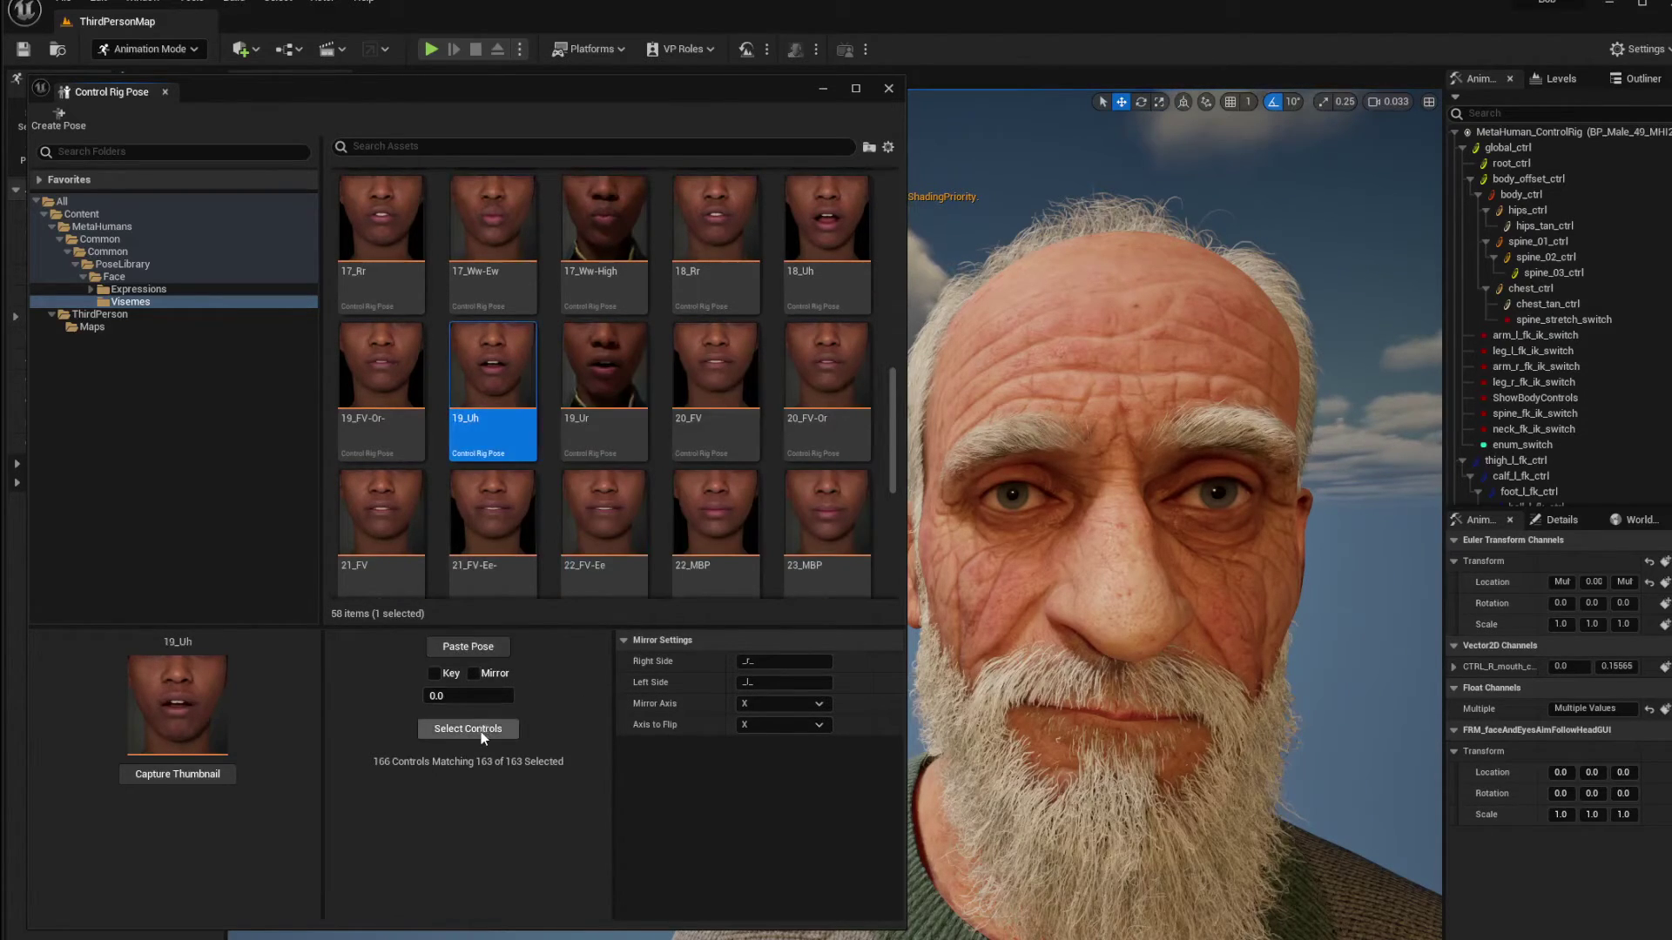
click(469, 649)
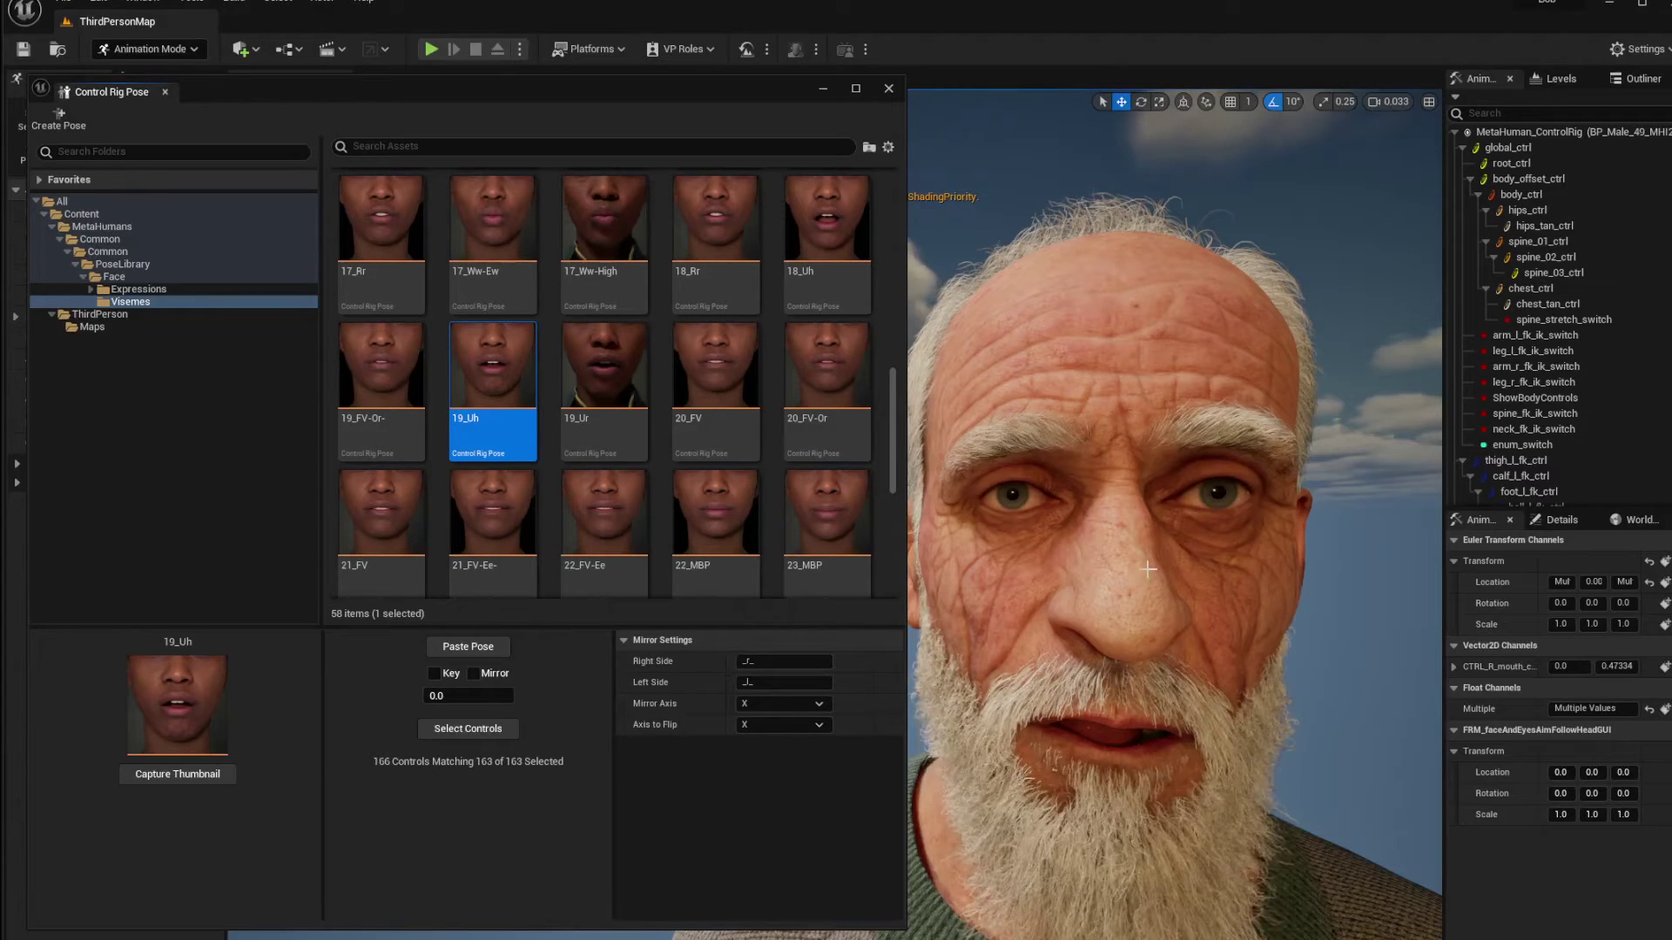
drag(1671, 100, 1135, 178)
drag(1171, 73, 1671, 174)
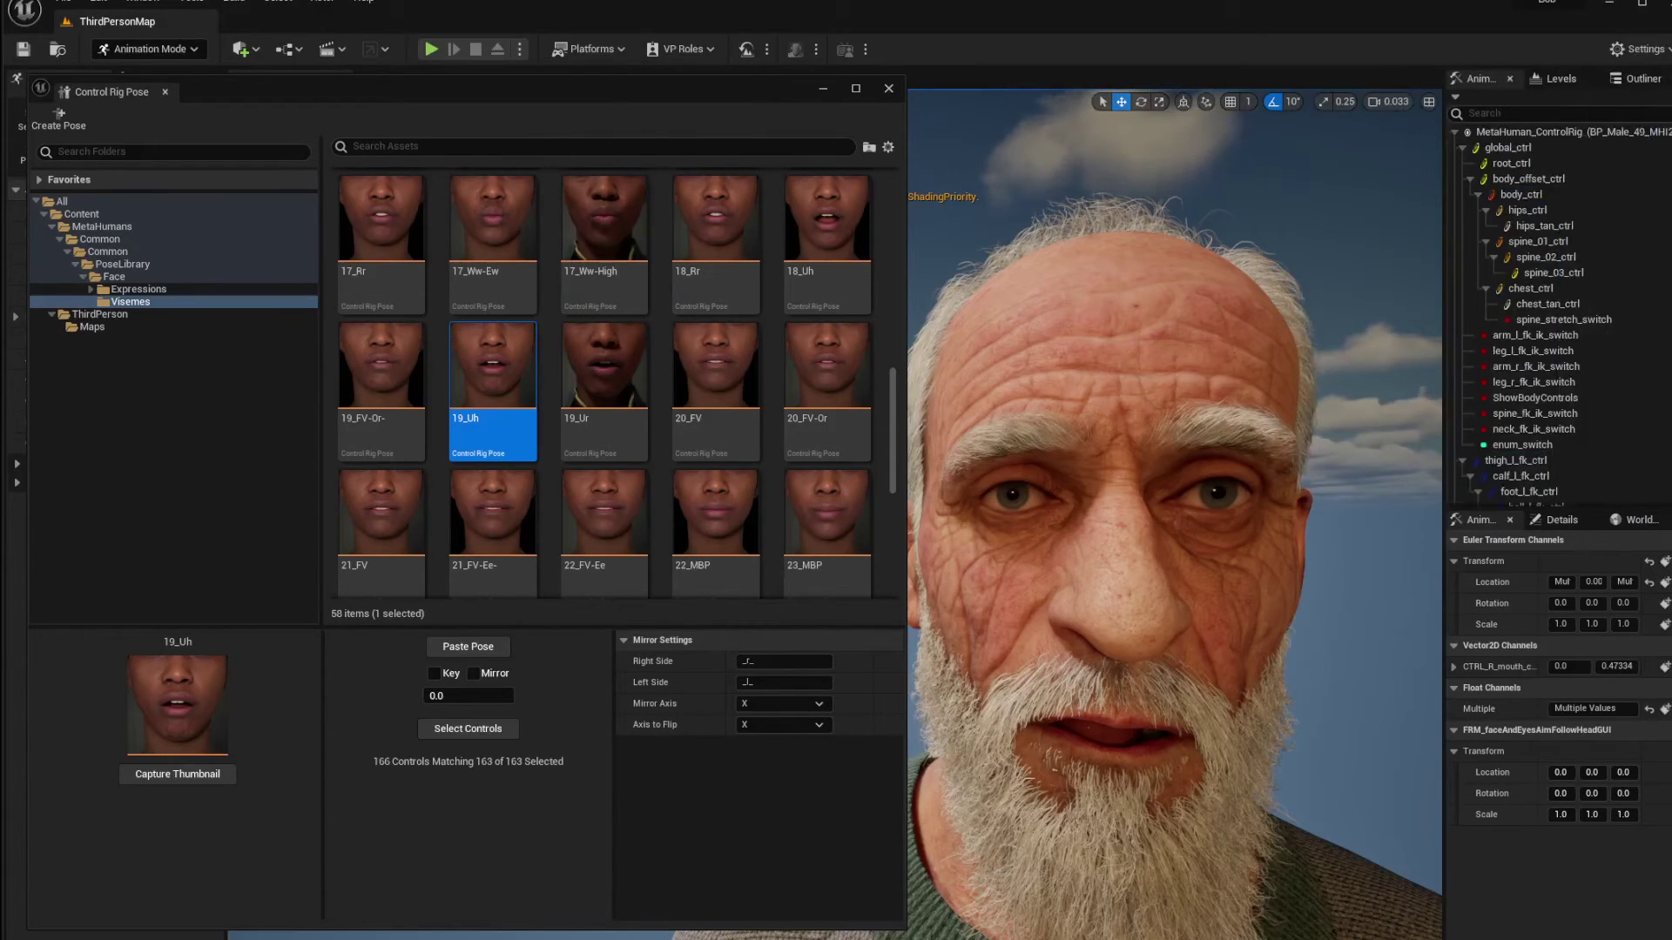
Step: Return the pose library to the Expressions folder, review its poses, and place the library beside the face
drag(601, 87, 743, 86)
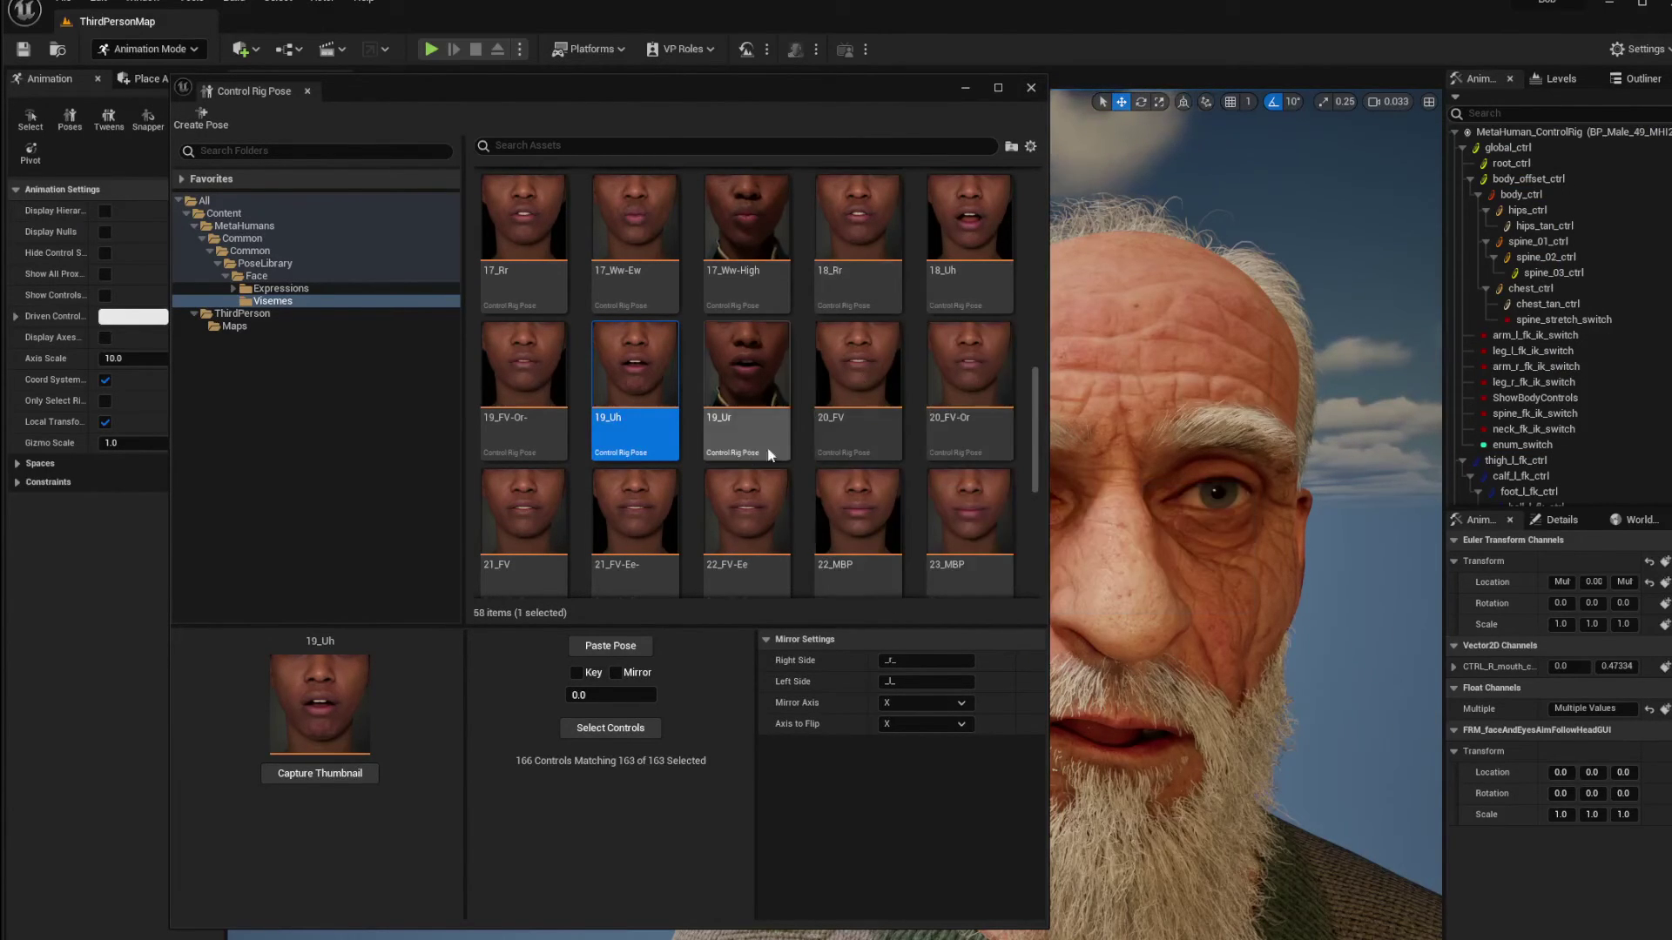
click(280, 290)
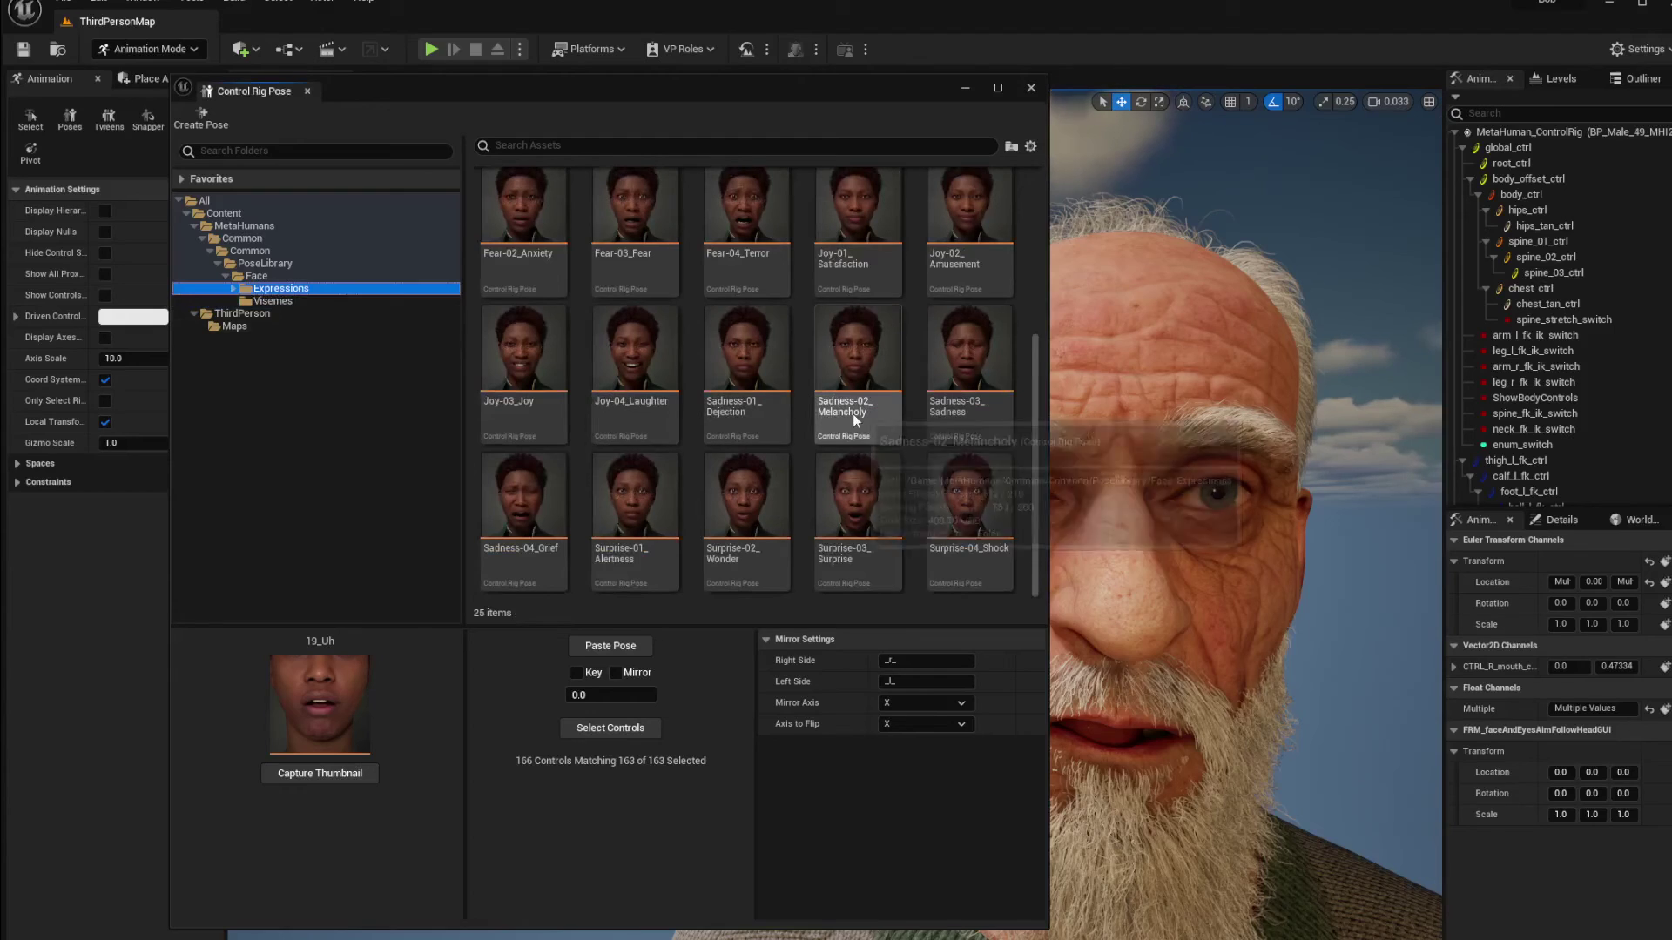
scroll(875, 496, up, 2)
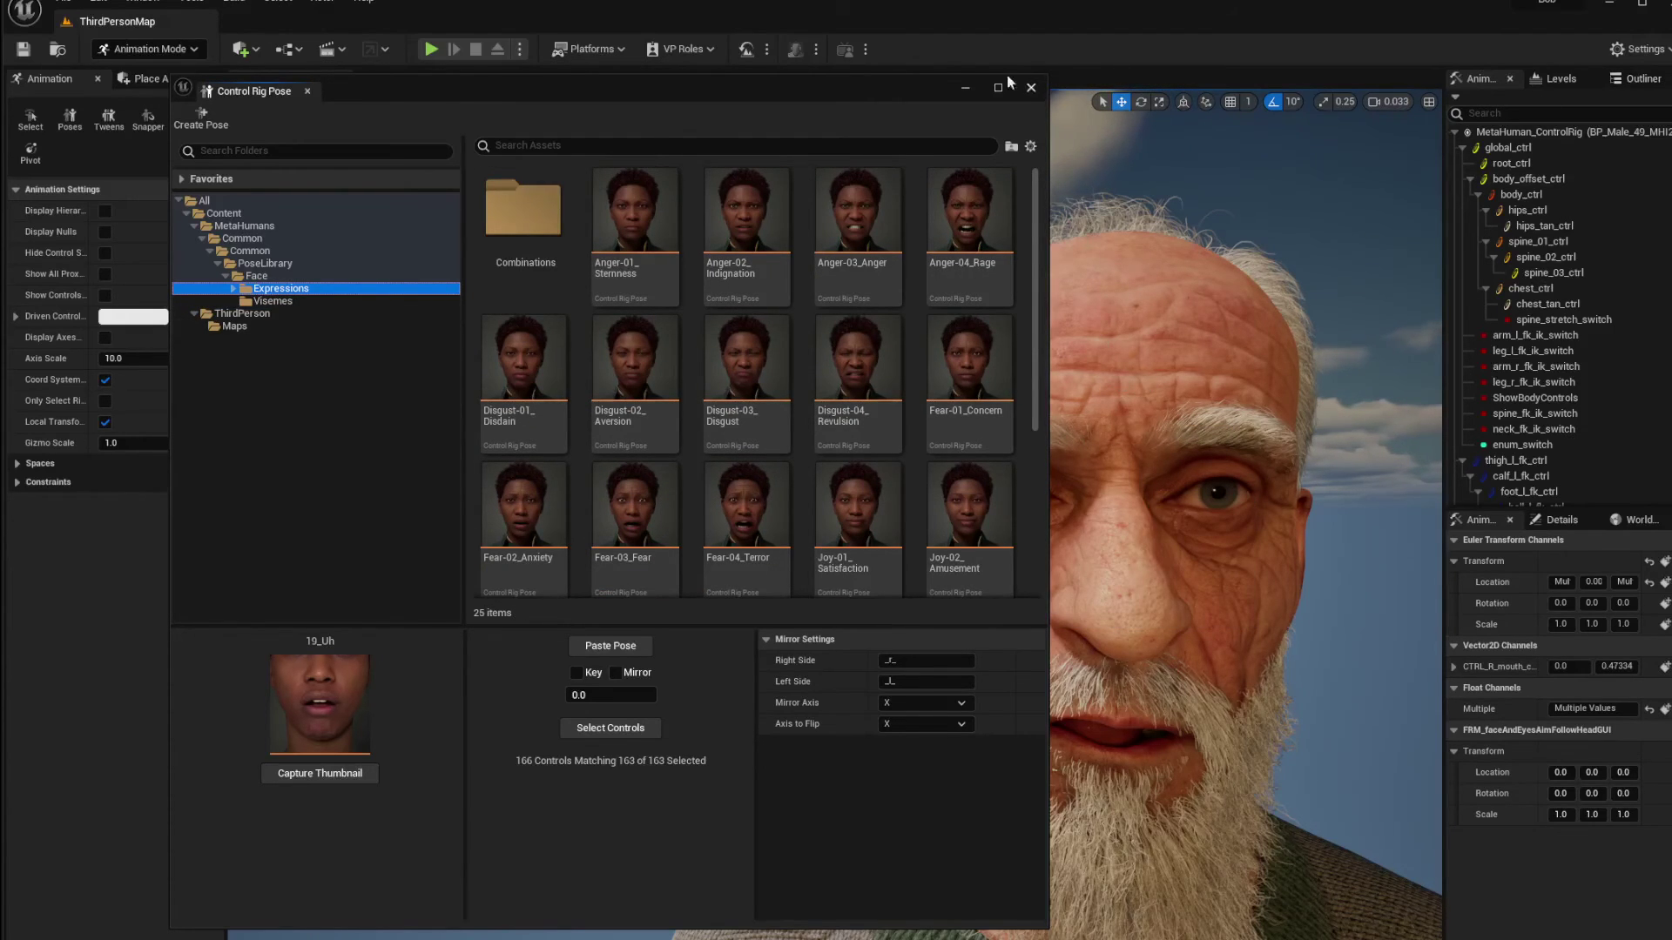
drag(1010, 83, 731, 80)
Step: Scrub through the keyed face poses in Sequencer to frame 25 and inspect the whole face unobstructed
drag(1671, 43, 920, 48)
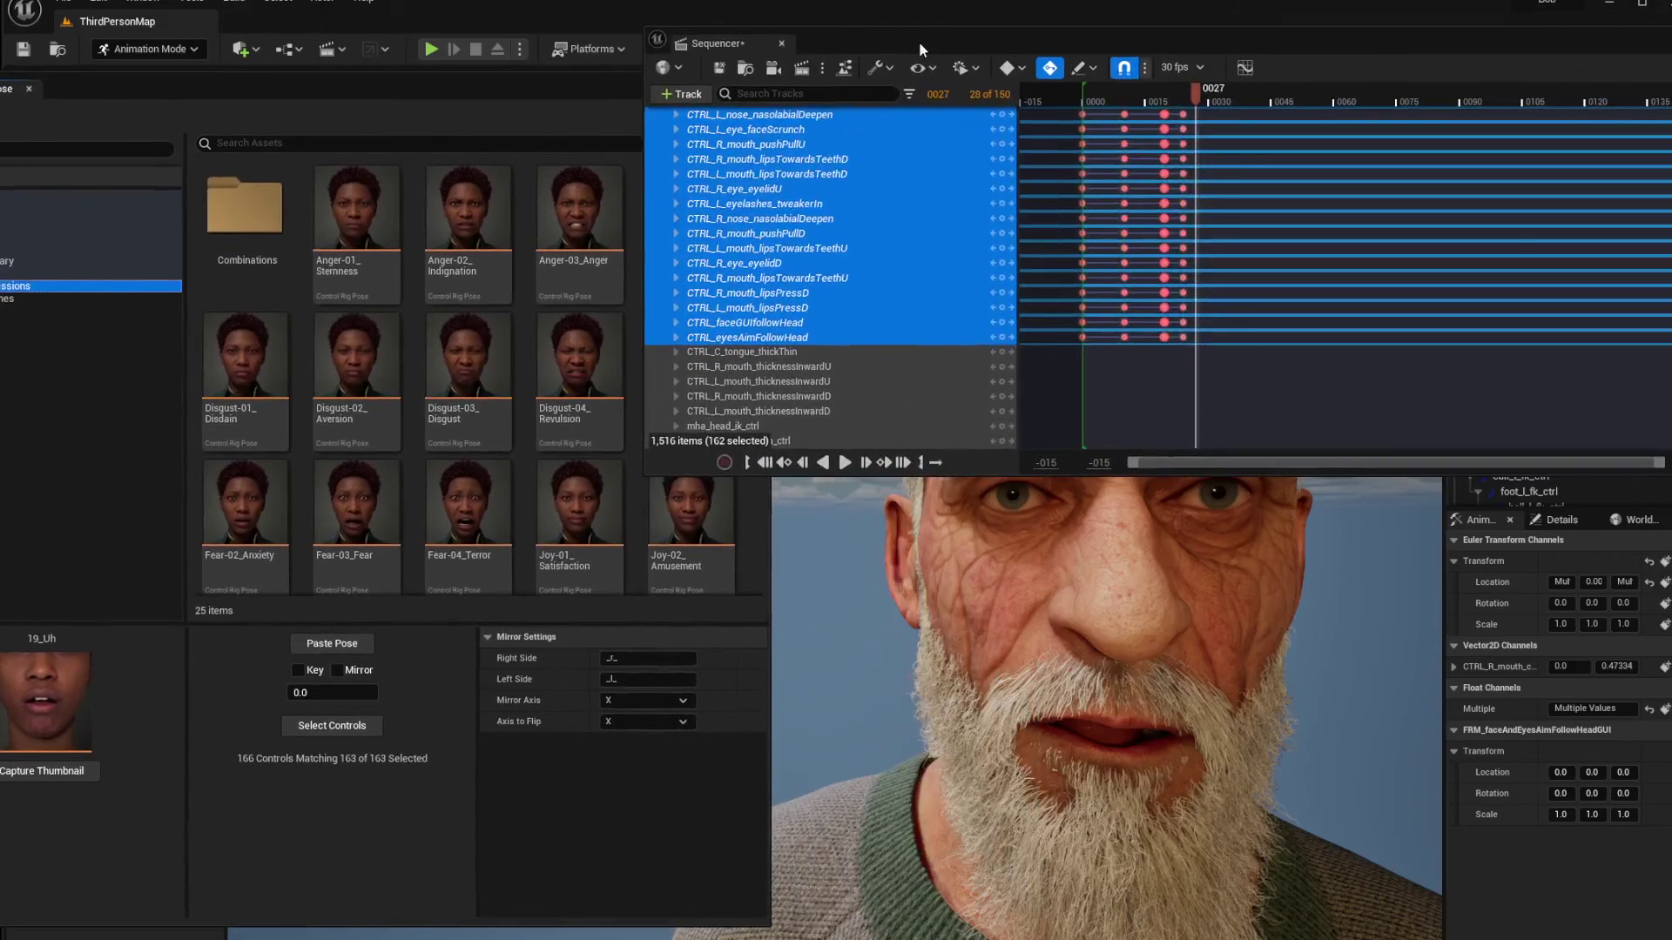
drag(1117, 99, 1191, 102)
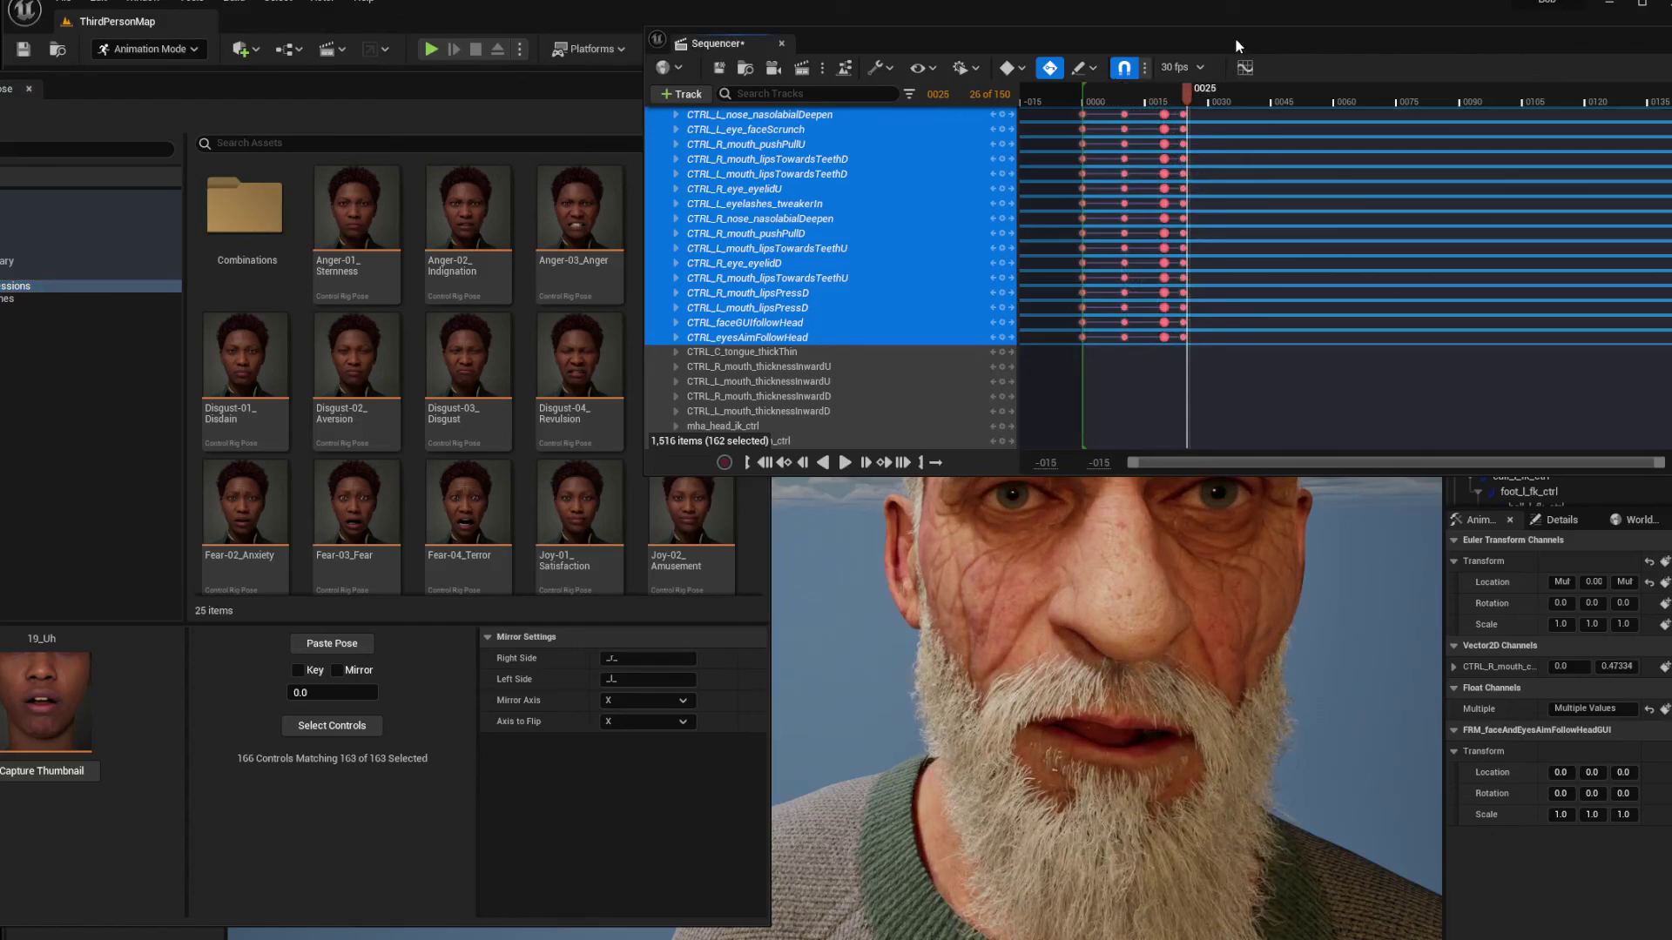
drag(1237, 45, 1671, 45)
mouse_move(1098, 608)
right_down()
mouse_move(1154, 629)
mouse_move(1098, 608)
right_up()
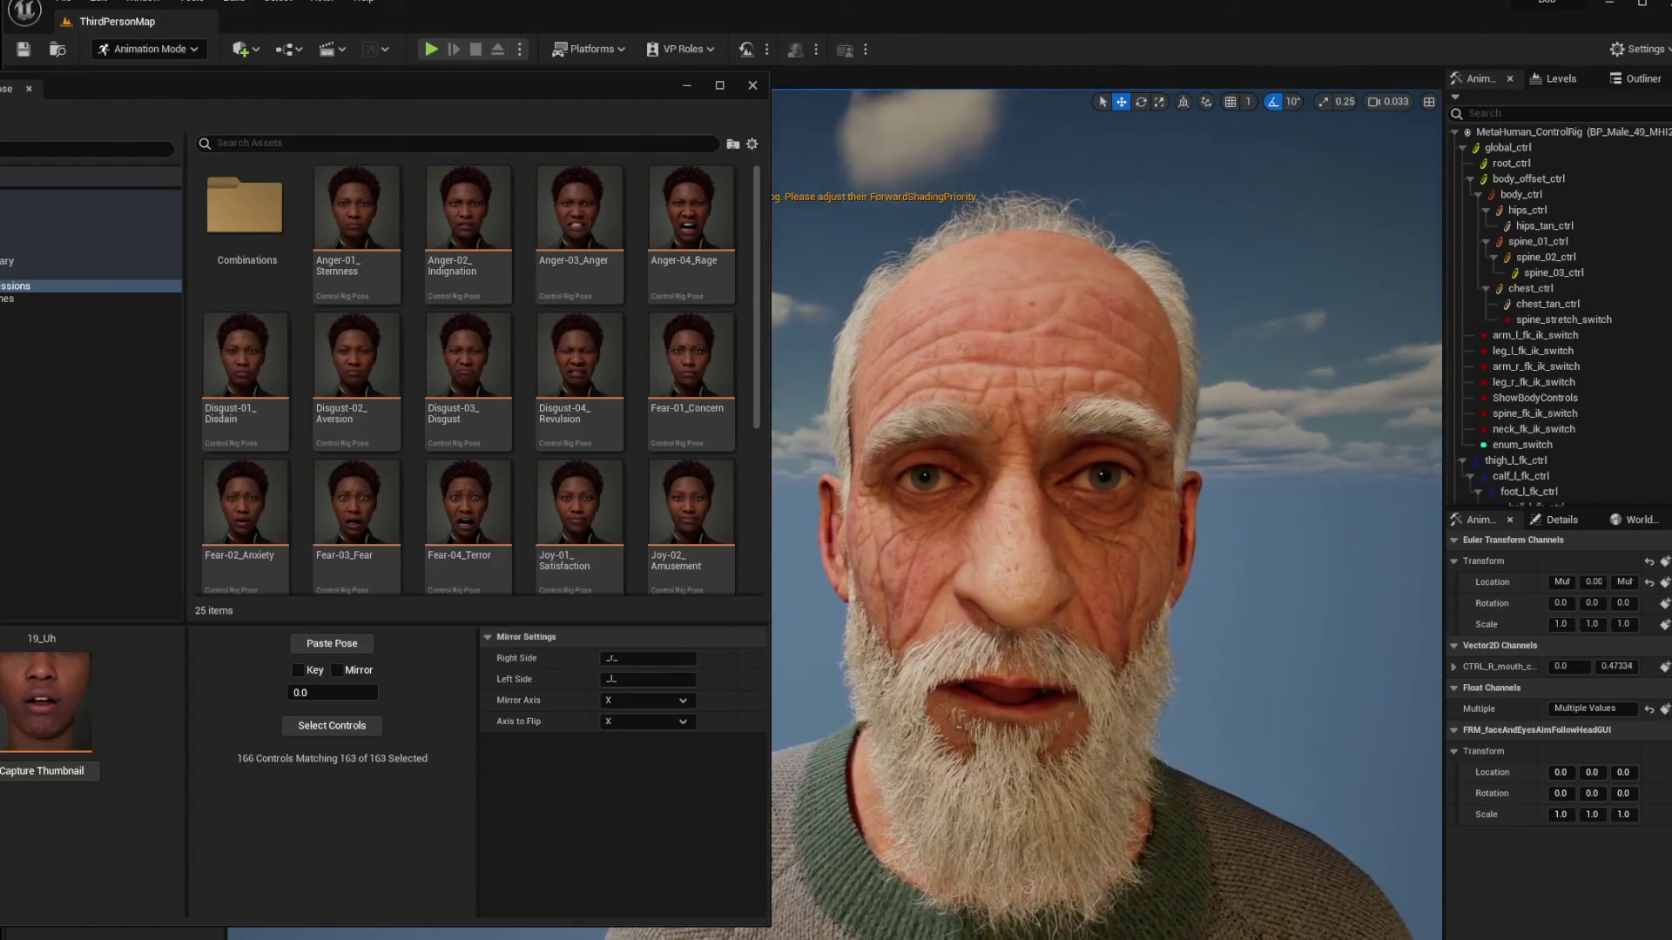